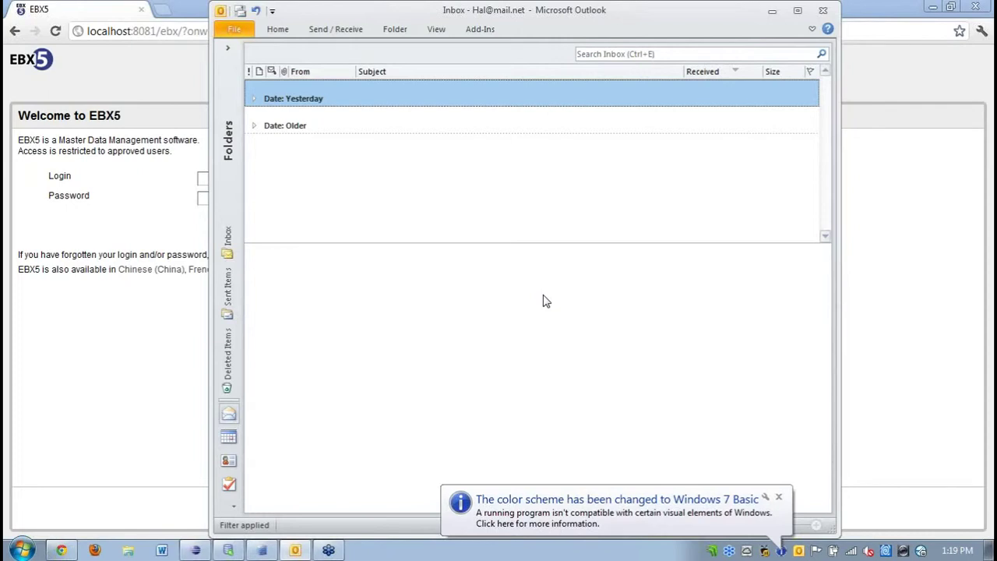
Dismiss the colour-scheme notice and minimize Outlook so the EBX5 login page shows.
{"action": "left_click", "coordinate": [778, 497]}
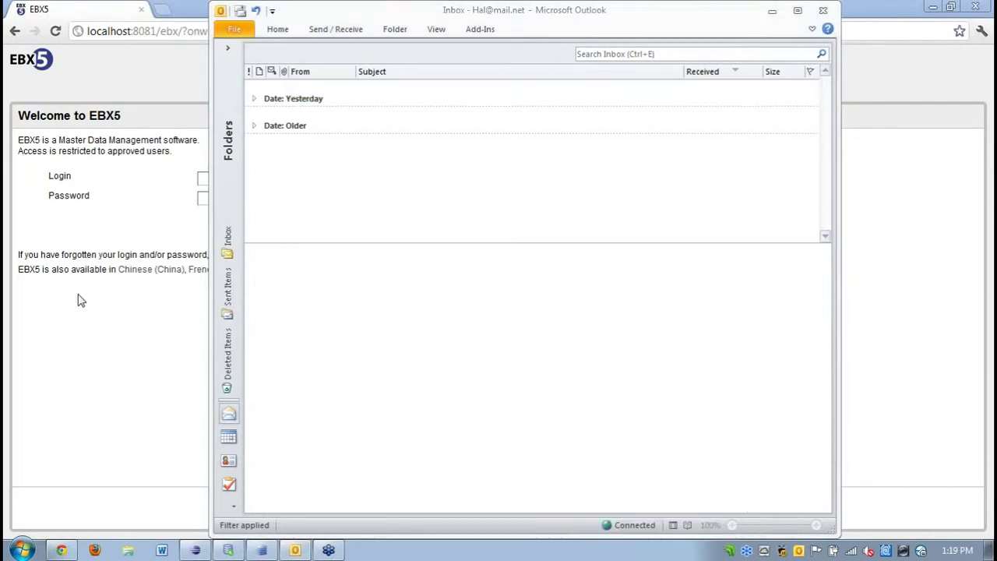
{"action": "left_click", "coordinate": [81, 301]}
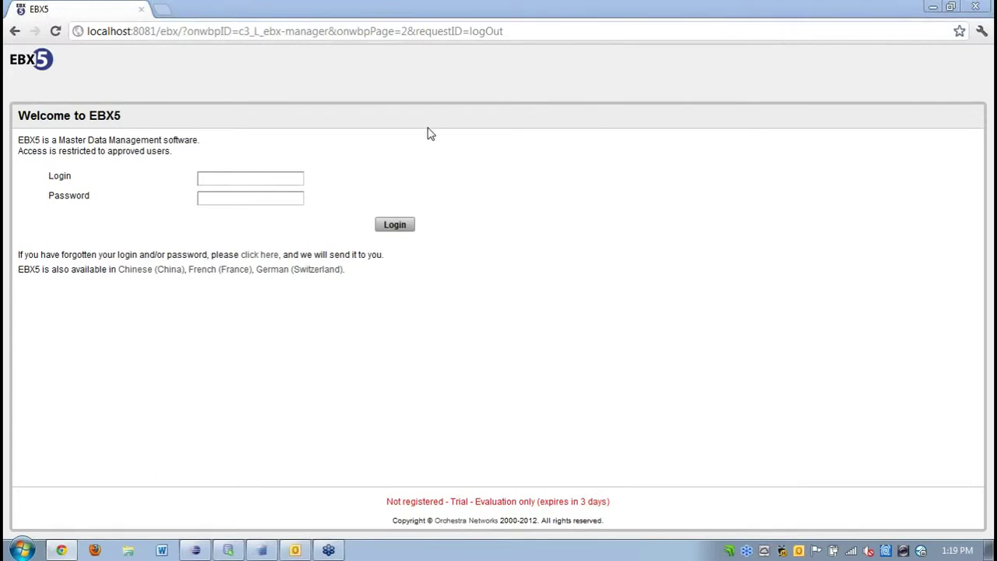
Log in to EBX5 with the administrator username and password.
{"action": "left_click", "coordinate": [262, 177]}
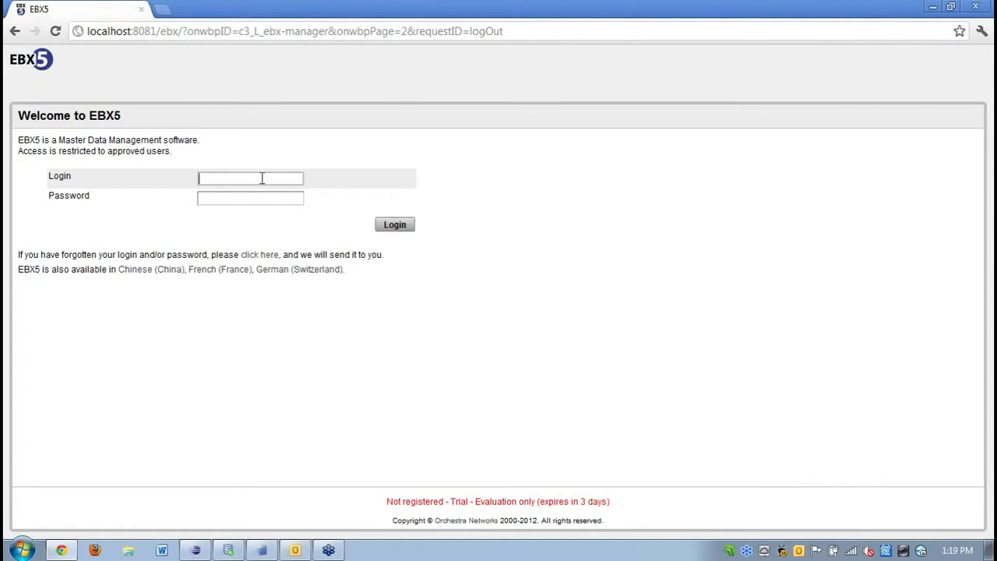
{"action": "type", "text": "admin"}
{"action": "key", "text": "Tab"}
{"action": "type", "text": "adm"}
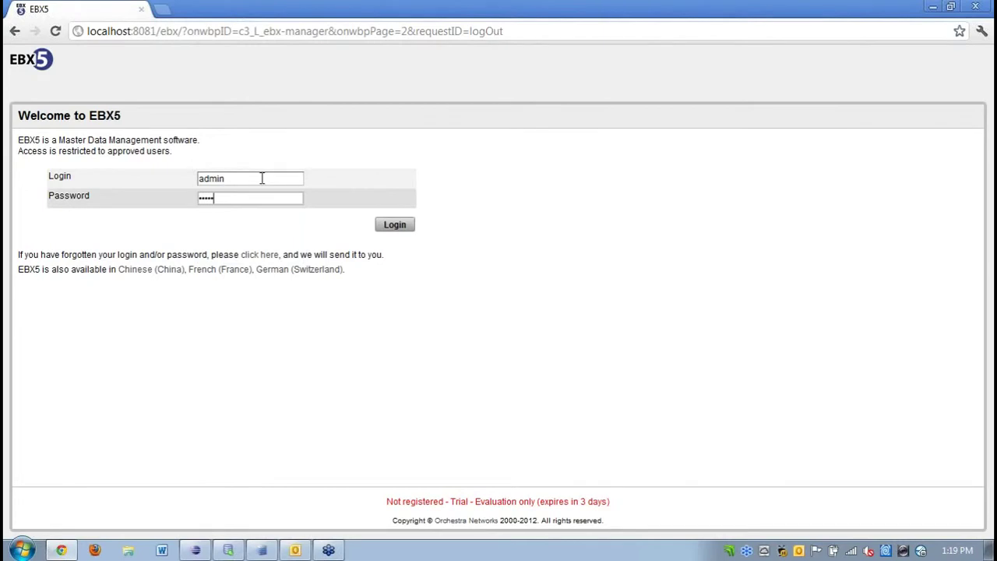
{"action": "left_click", "coordinate": [399, 225]}
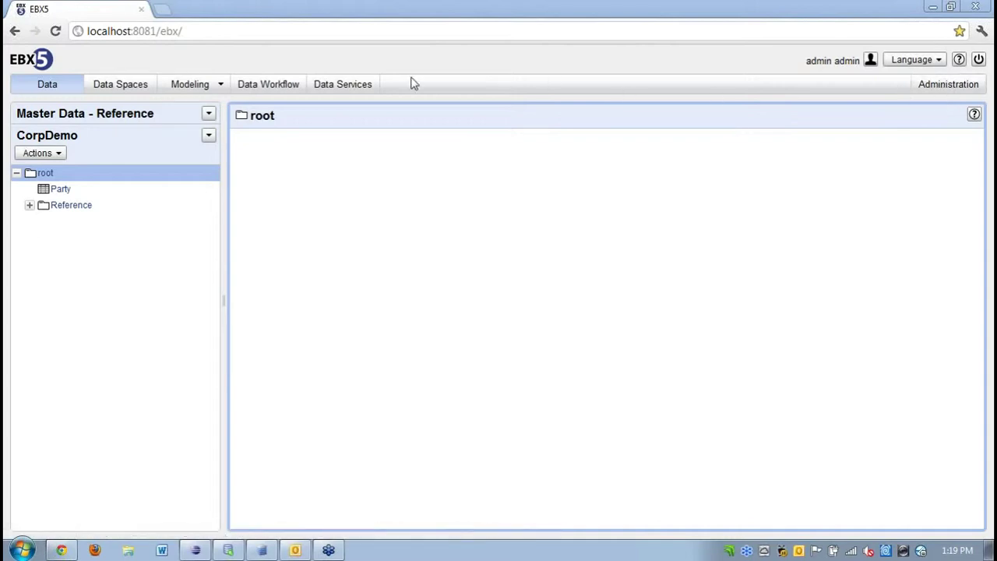
Check the Modeling menu and data set list, then open Reference > Party in CorpDemo.
{"action": "left_click", "coordinate": [206, 91]}
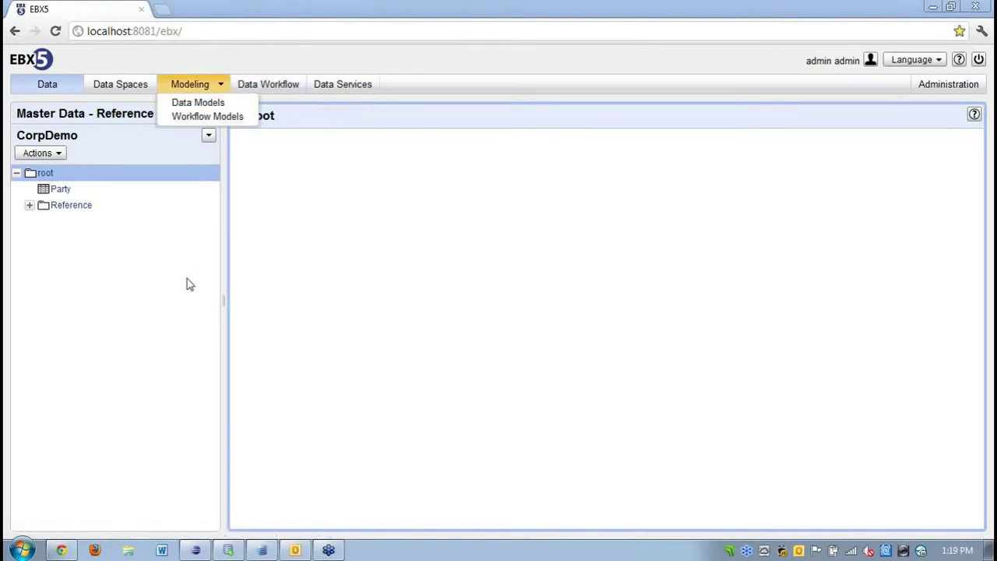
{"action": "left_click", "coordinate": [70, 172]}
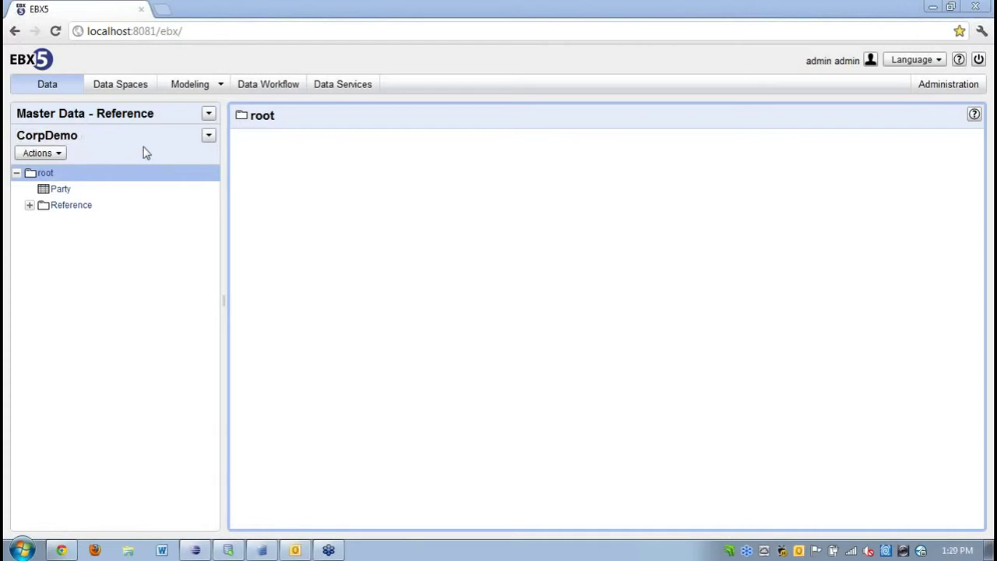
{"action": "left_click", "coordinate": [209, 137]}
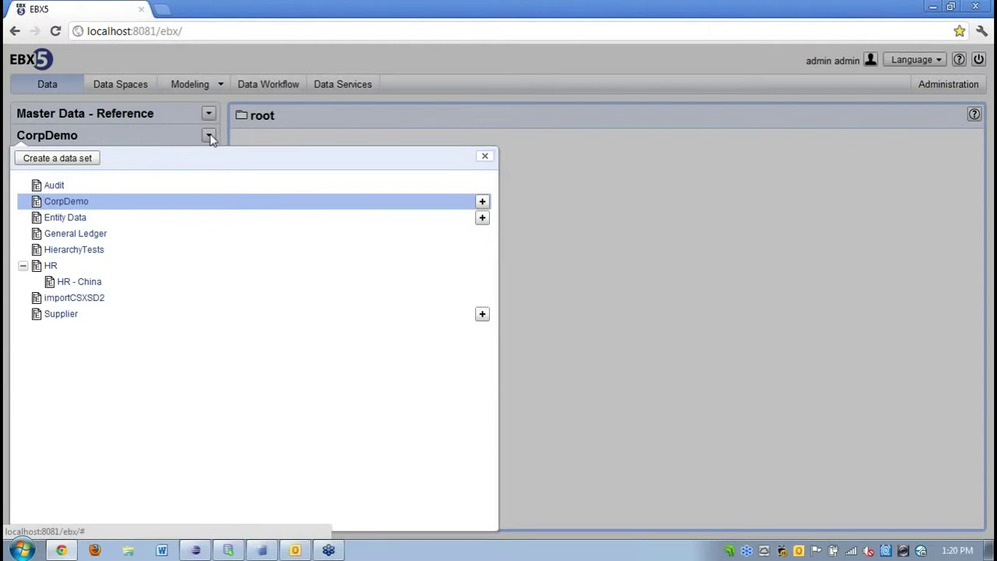
{"action": "left_click", "coordinate": [209, 137]}
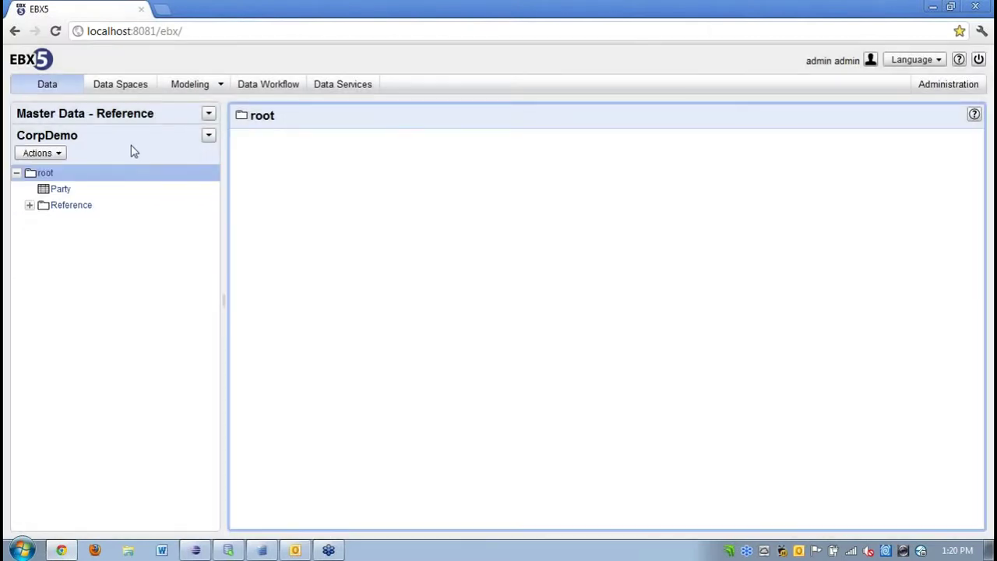
{"action": "left_click", "coordinate": [29, 205]}
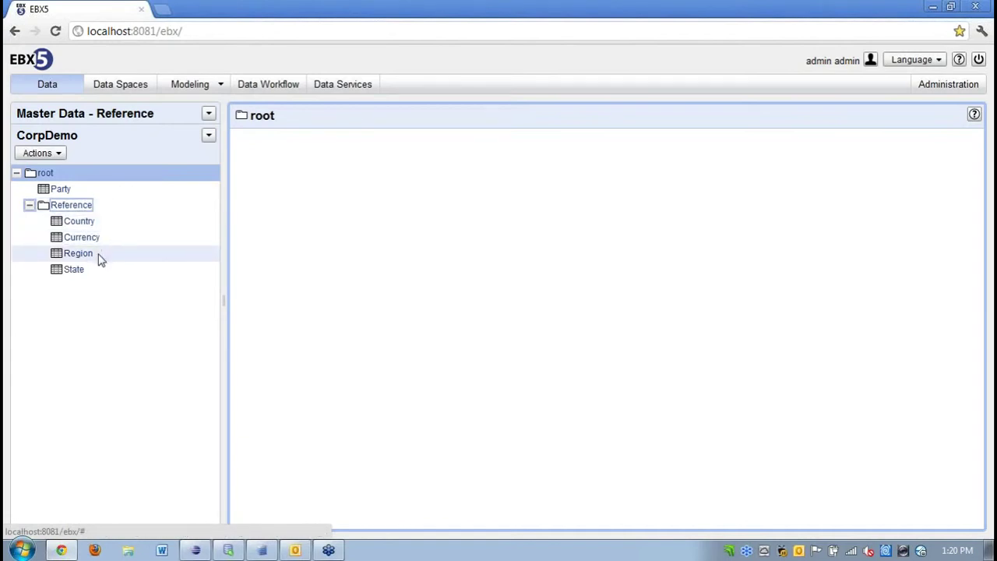
{"action": "left_click", "coordinate": [66, 192]}
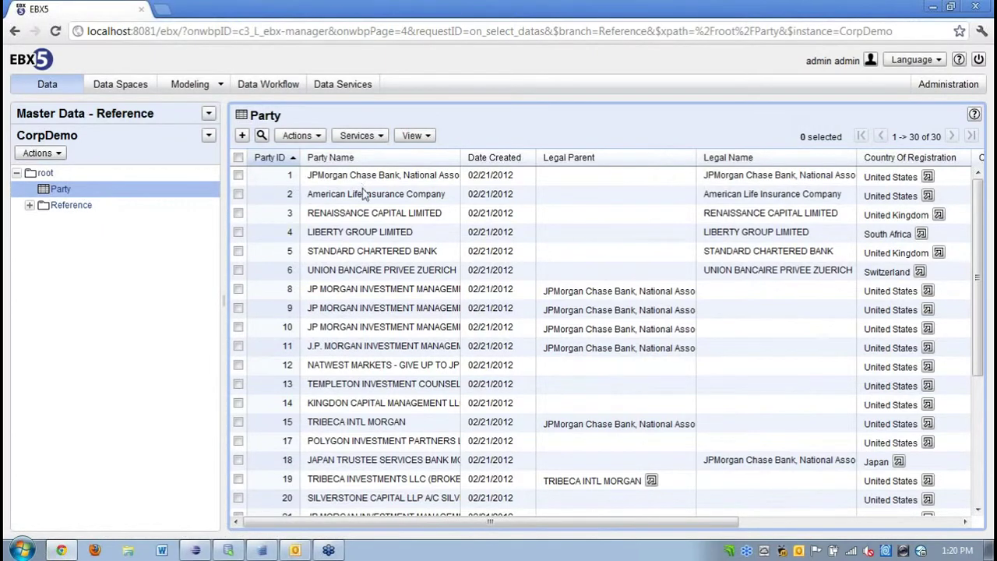
{"action": "double_click", "coordinate": [381, 291]}
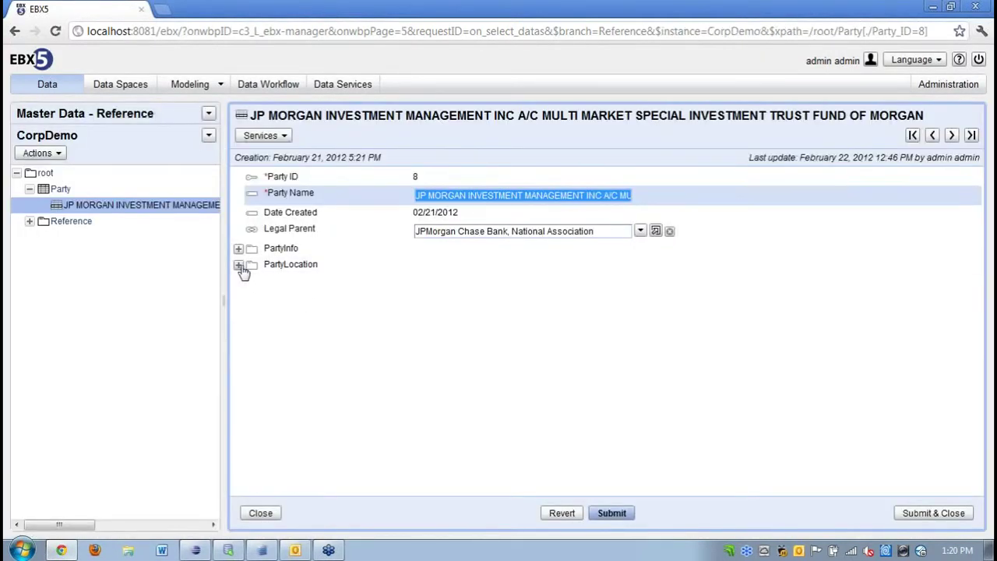
{"action": "left_click", "coordinate": [238, 249]}
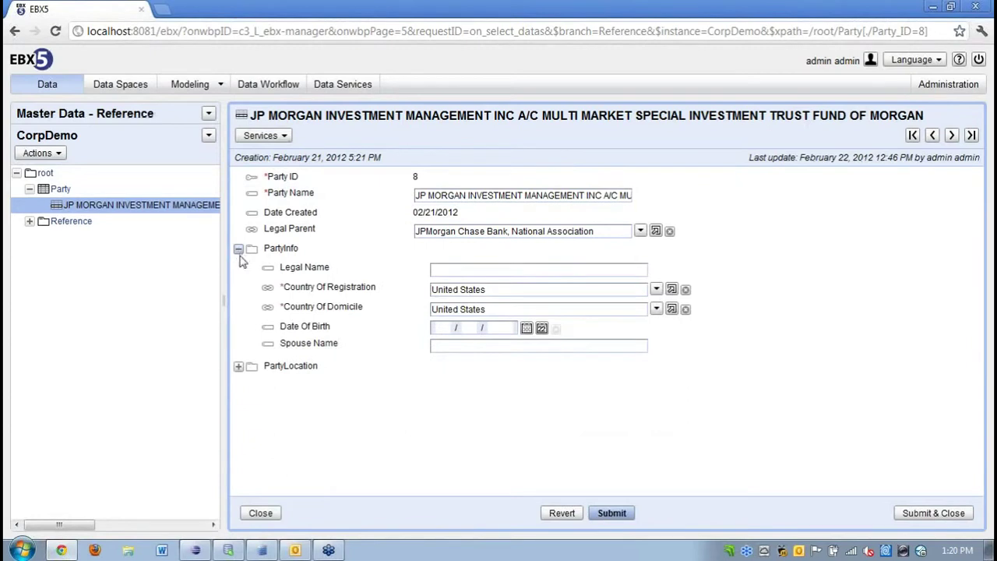
{"action": "left_click", "coordinate": [239, 367]}
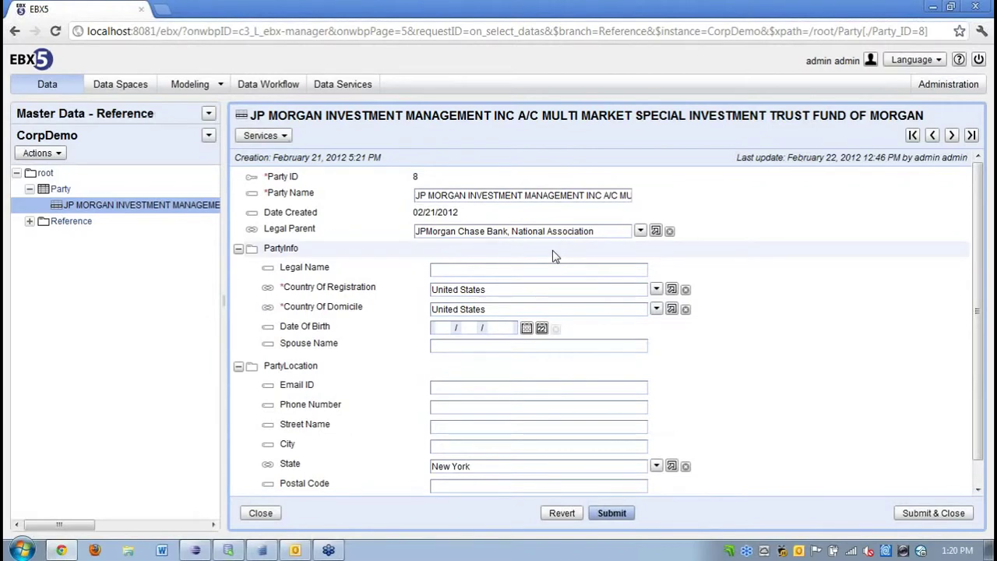
{"action": "left_click", "coordinate": [640, 231]}
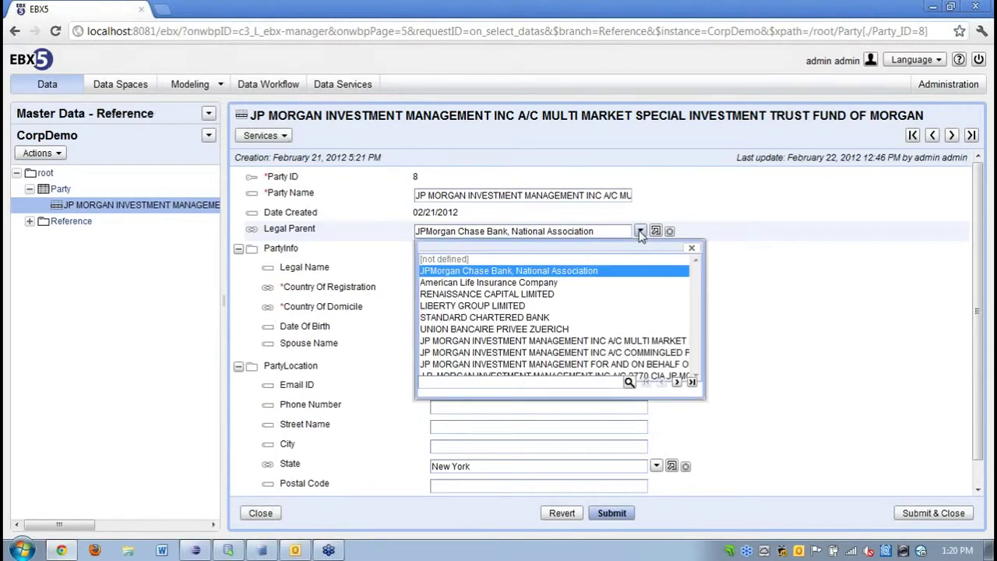
{"action": "left_click", "coordinate": [640, 232]}
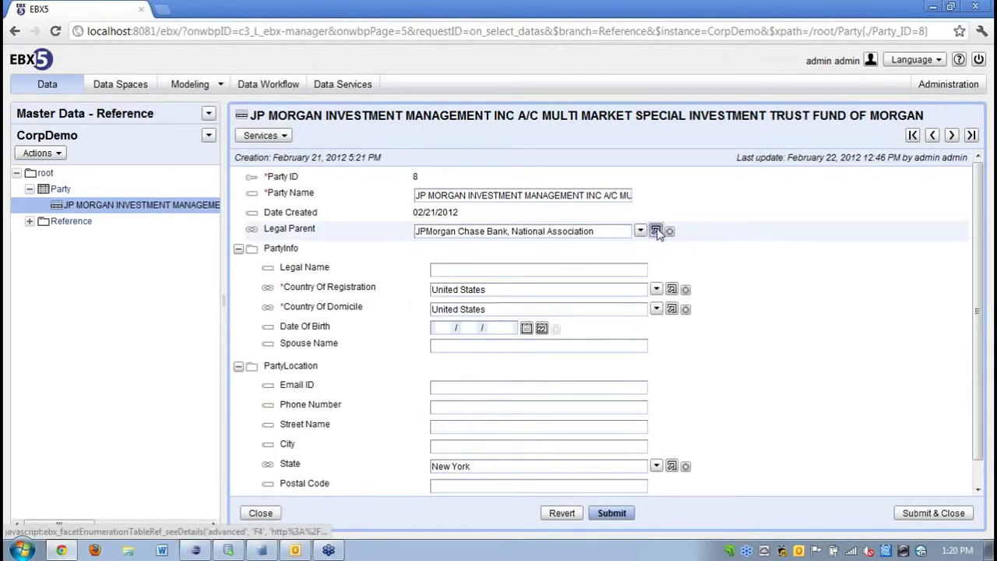
{"action": "left_click", "coordinate": [657, 231]}
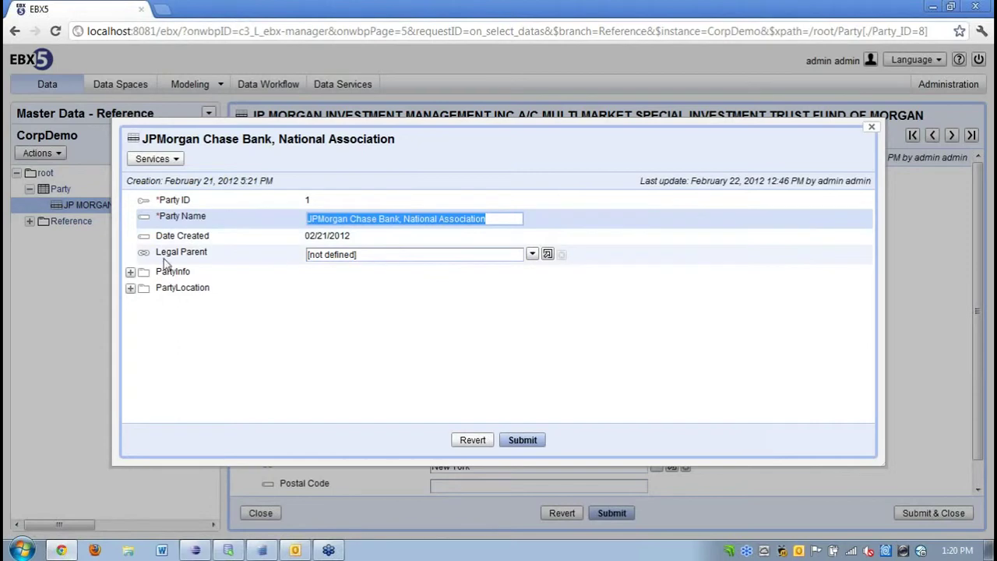
{"action": "left_click", "coordinate": [130, 272]}
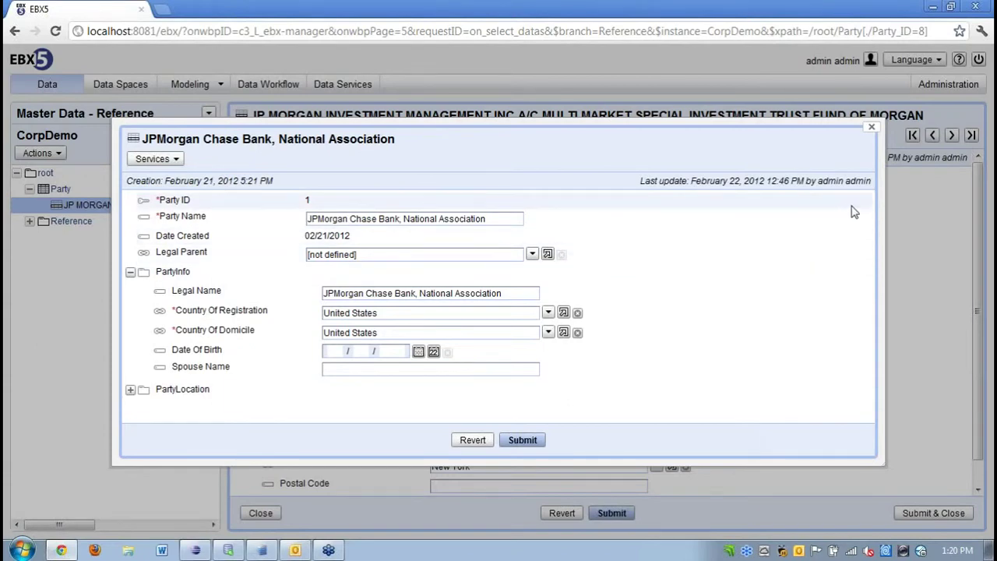
{"action": "left_click", "coordinate": [872, 130]}
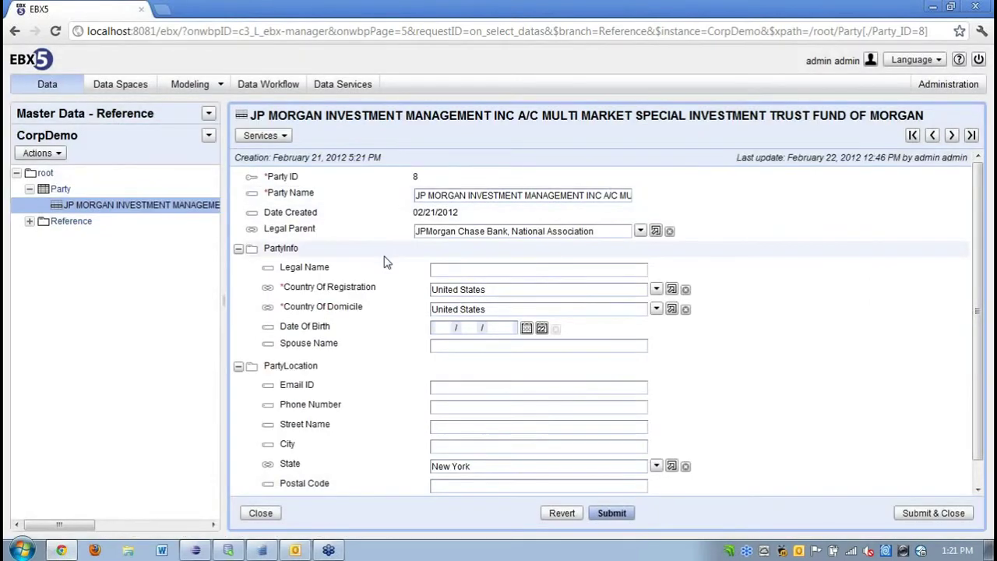
{"action": "left_click", "coordinate": [257, 514]}
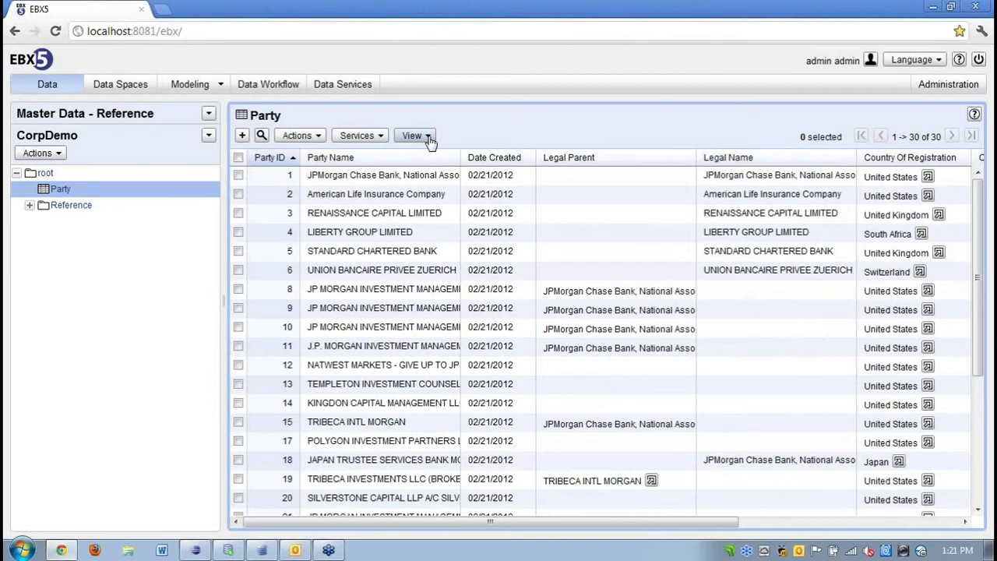
Start a new multi-table view on Party titled 'Legal Parent by Region'.
{"action": "left_click", "coordinate": [429, 137]}
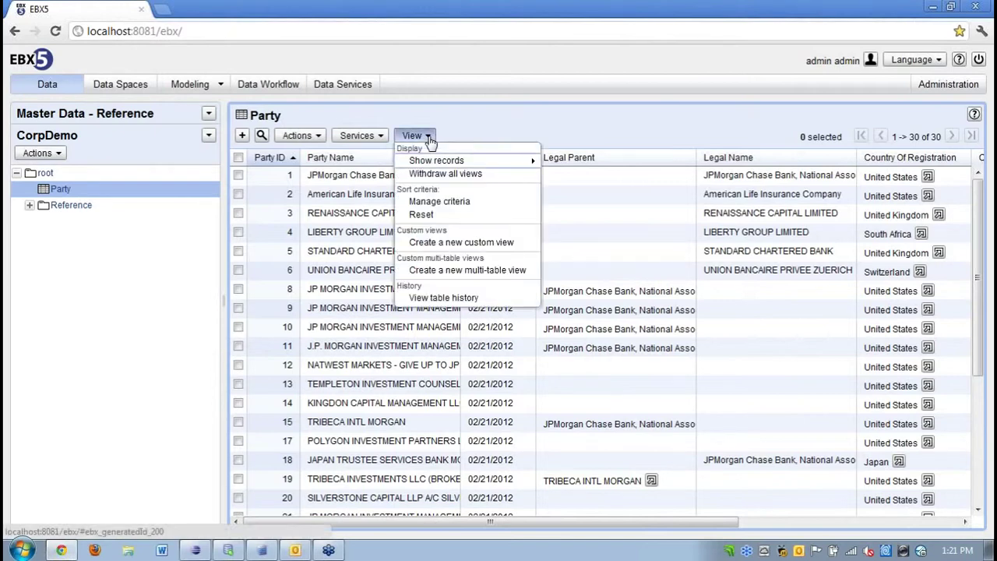
{"action": "left_click", "coordinate": [459, 270]}
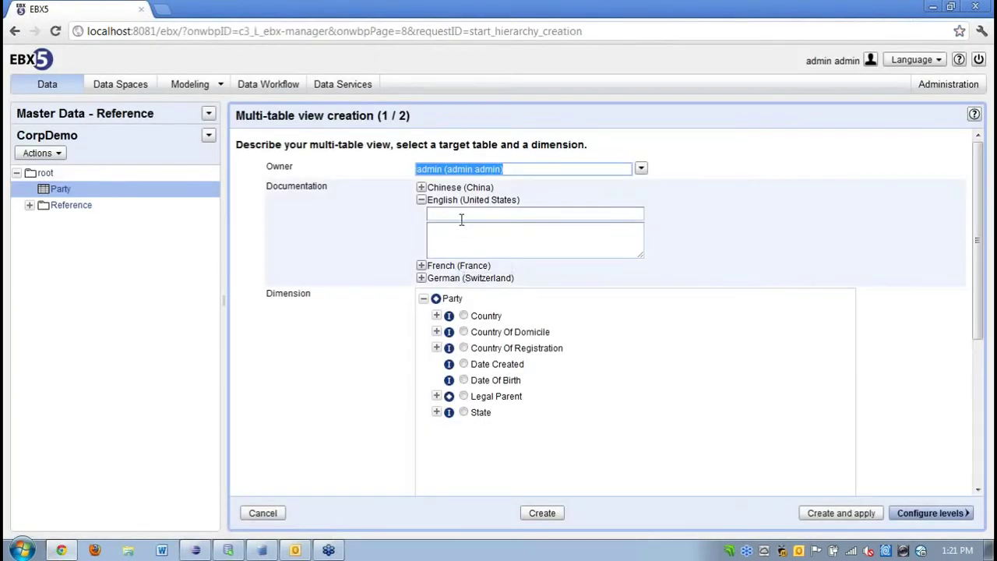
{"action": "left_click", "coordinate": [461, 212]}
{"action": "type", "text": "Par"}
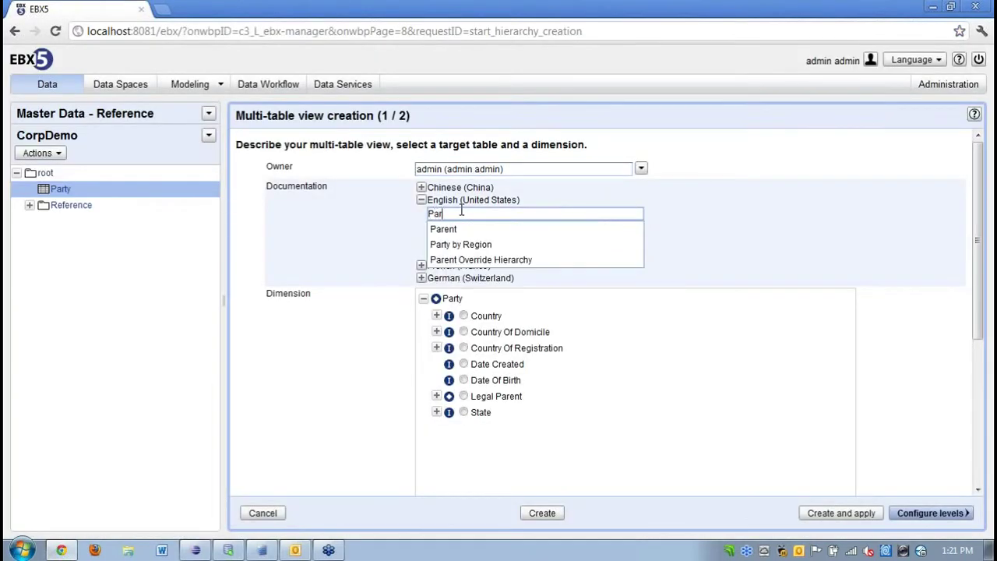
{"action": "type", "text": "ty by Reg"}
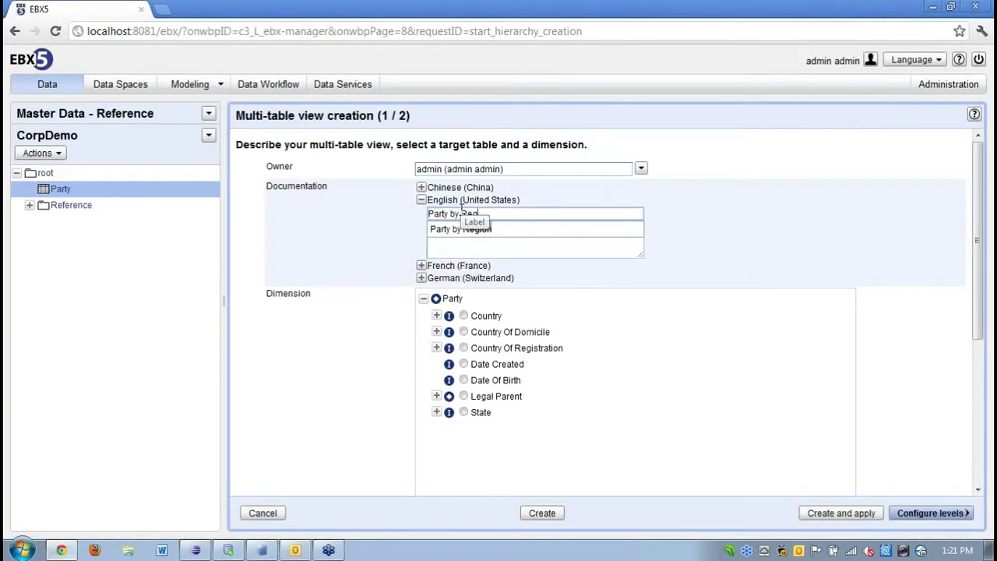
{"action": "type", "text": "ion"}
{"action": "key", "text": "BackSpace"}
{"action": "key", "text": "BackSpace"}
{"action": "type", "text": "Lega"}
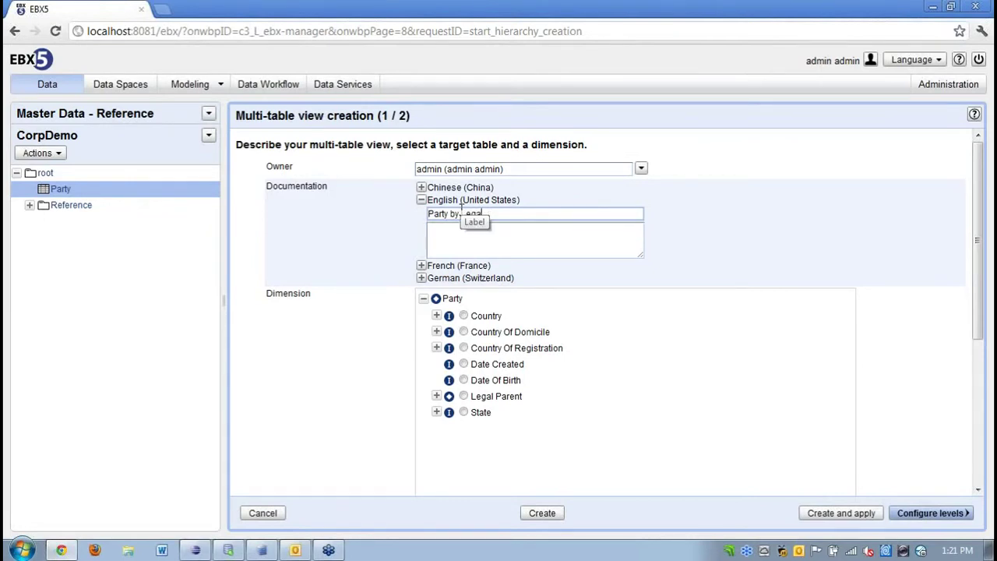
{"action": "type", "text": "l Parent by Region"}
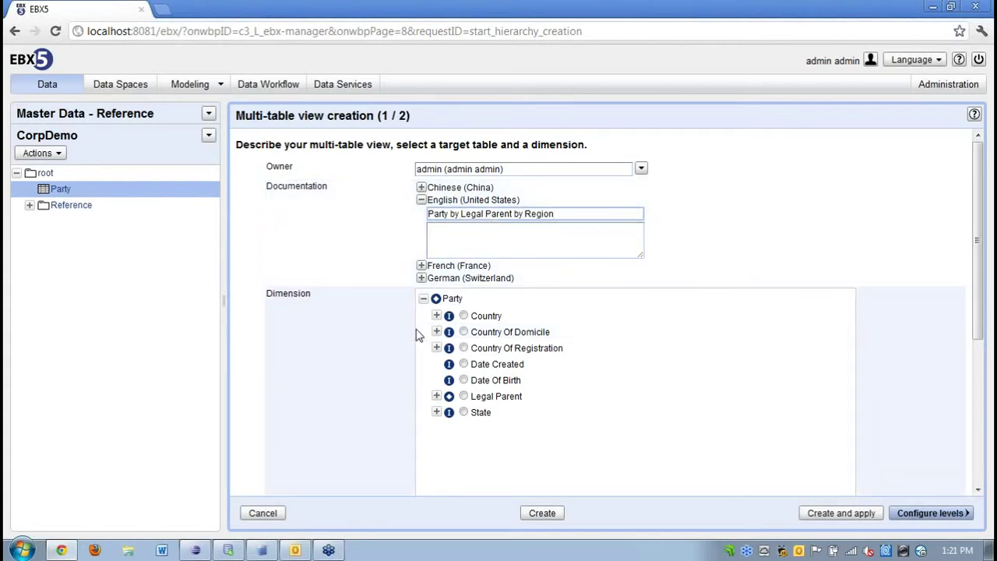
Choose Region under Legal Parent > State > Country as the view's grouping dimension.
{"action": "left_click", "coordinate": [437, 398]}
{"action": "scroll", "coordinate": [438, 406], "scroll_direction": "down", "scroll_amount": 1}
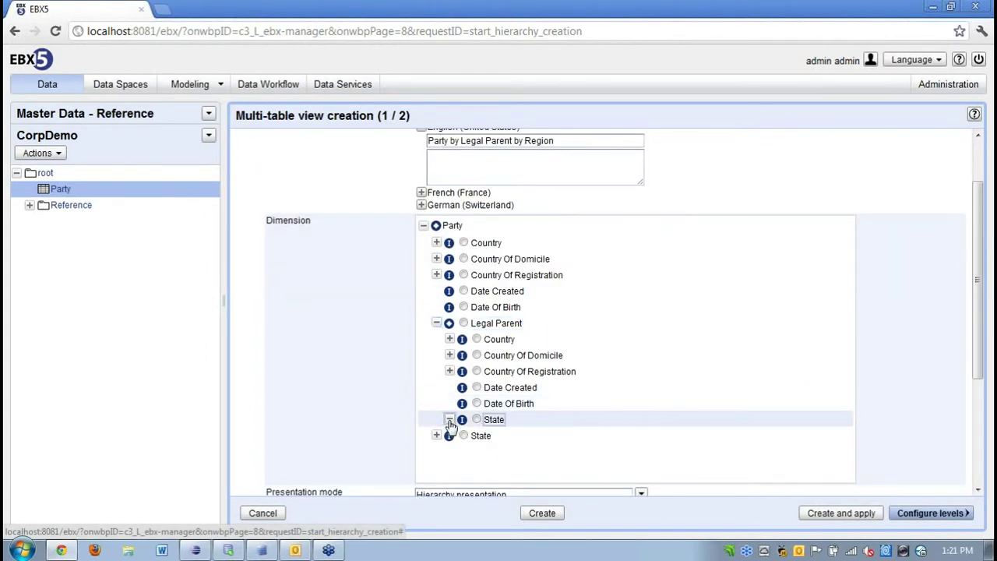
{"action": "left_click", "coordinate": [449, 420]}
{"action": "left_click", "coordinate": [462, 435]}
{"action": "left_click", "coordinate": [507, 451]}
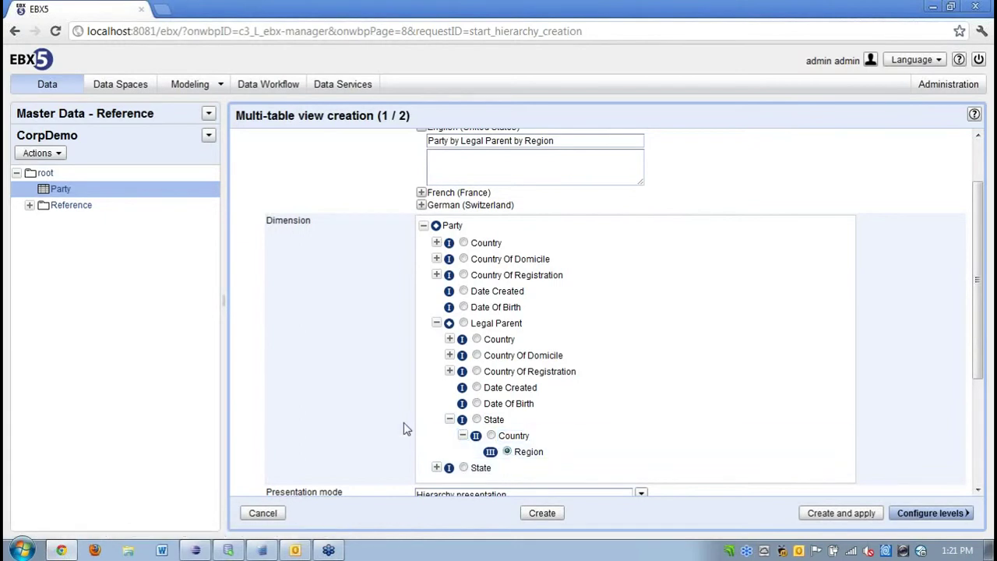
{"action": "scroll", "coordinate": [398, 430], "scroll_direction": "down", "scroll_amount": 1}
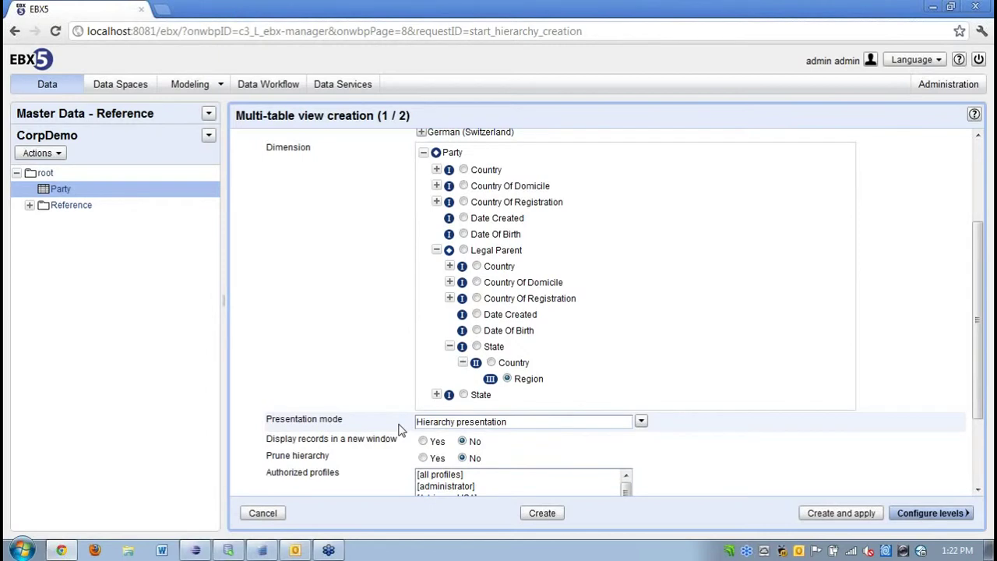
{"action": "scroll", "coordinate": [384, 426], "scroll_direction": "down", "scroll_amount": 1}
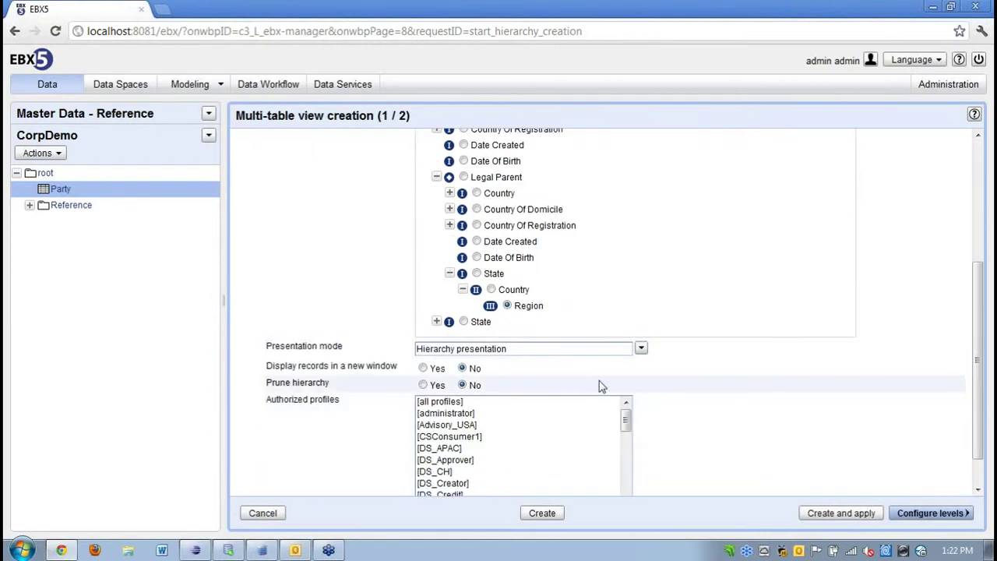
Keep Hierarchy presentation, set Prune hierarchy to Yes, authorize all profiles, and continue to levels.
{"action": "left_click", "coordinate": [641, 350]}
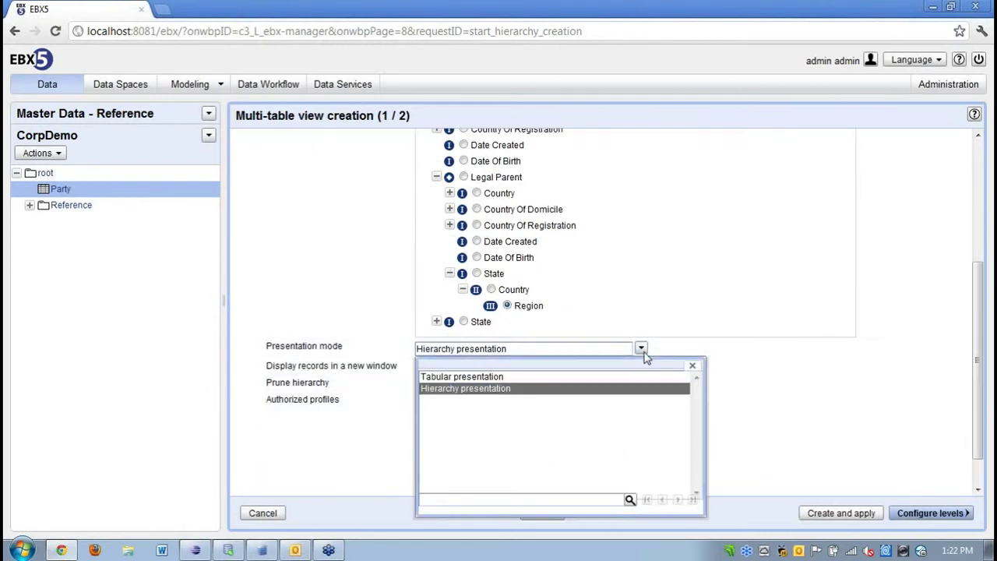
{"action": "left_click", "coordinate": [693, 366]}
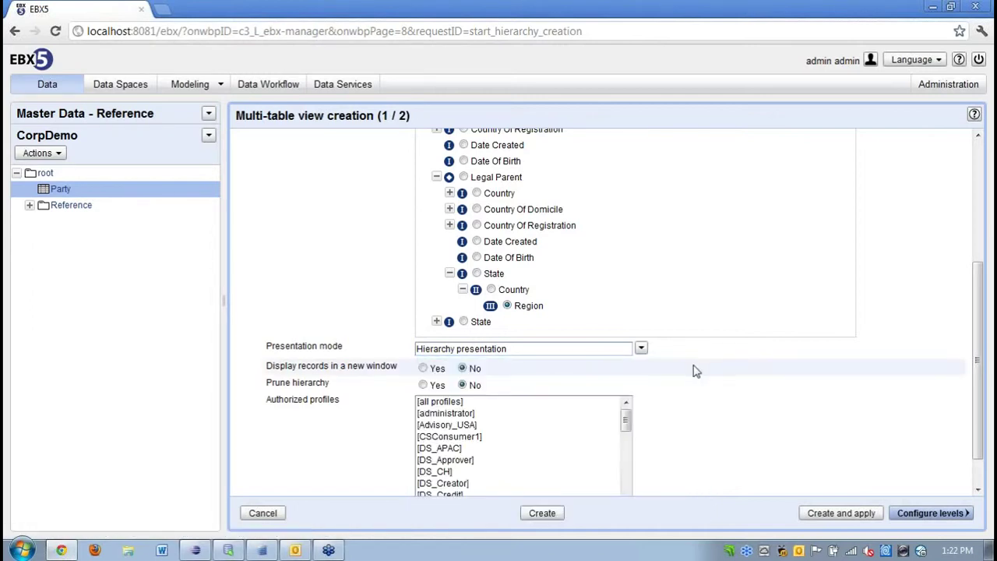
{"action": "left_click", "coordinate": [423, 386]}
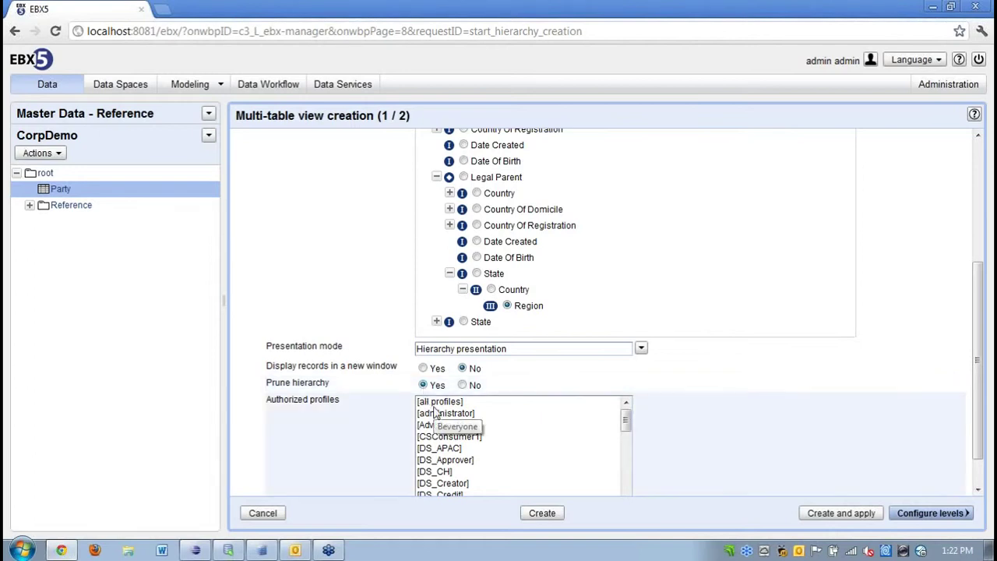
{"action": "left_click", "coordinate": [434, 413]}
{"action": "left_click", "coordinate": [433, 388]}
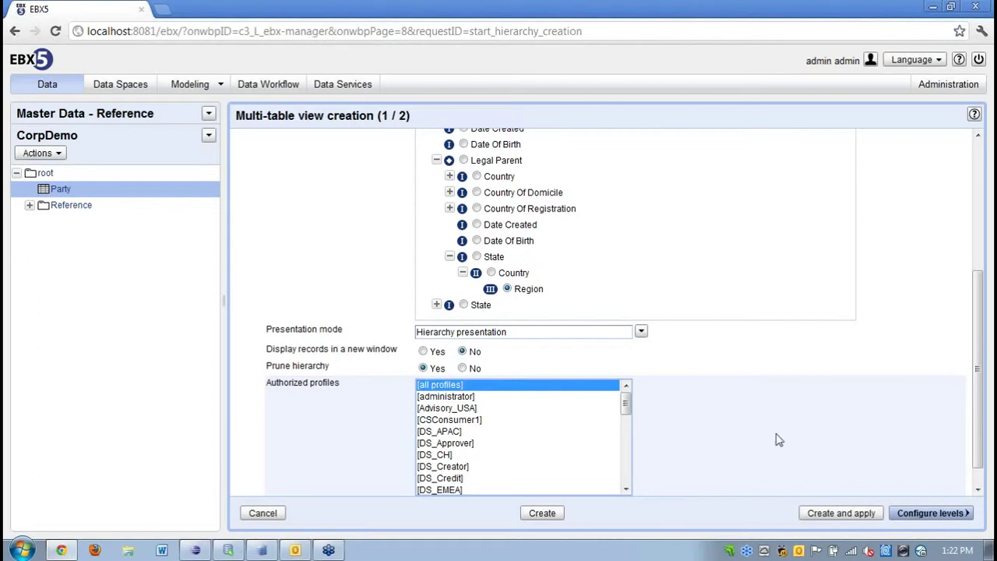
{"action": "left_click", "coordinate": [920, 513]}
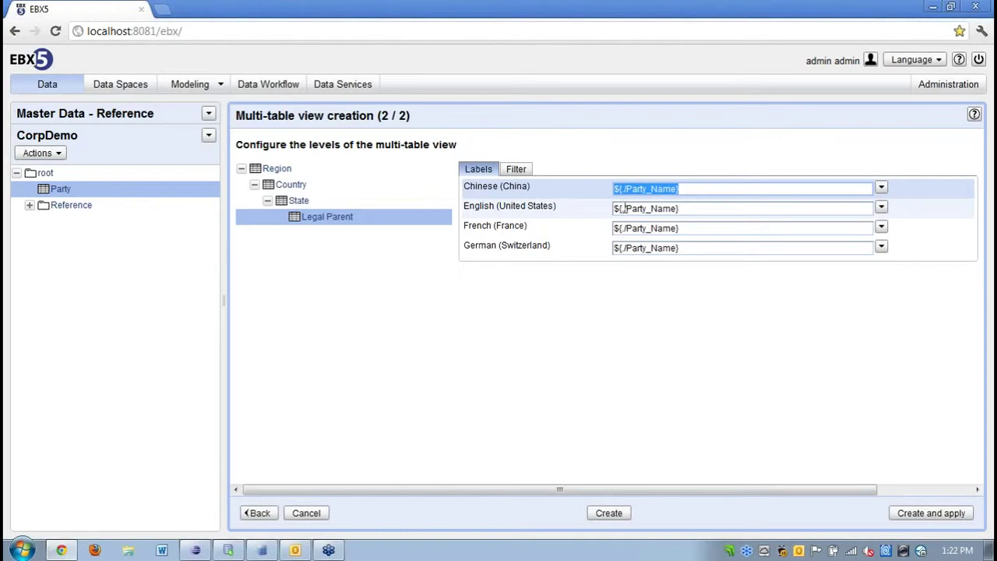
Review the Filter tab and the State and Country levels, then create and apply the view.
{"action": "left_click", "coordinate": [519, 170]}
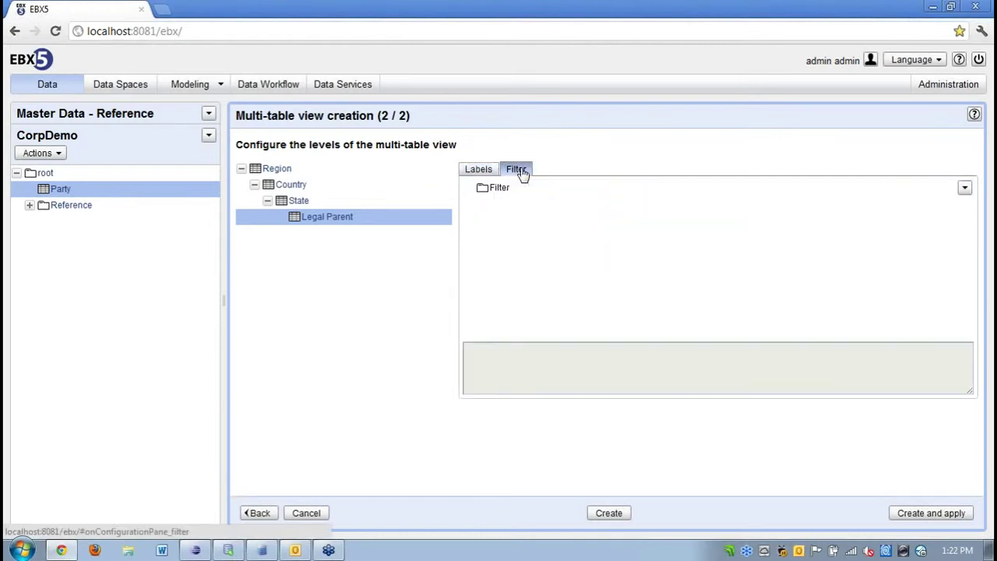
{"action": "left_click", "coordinate": [965, 189]}
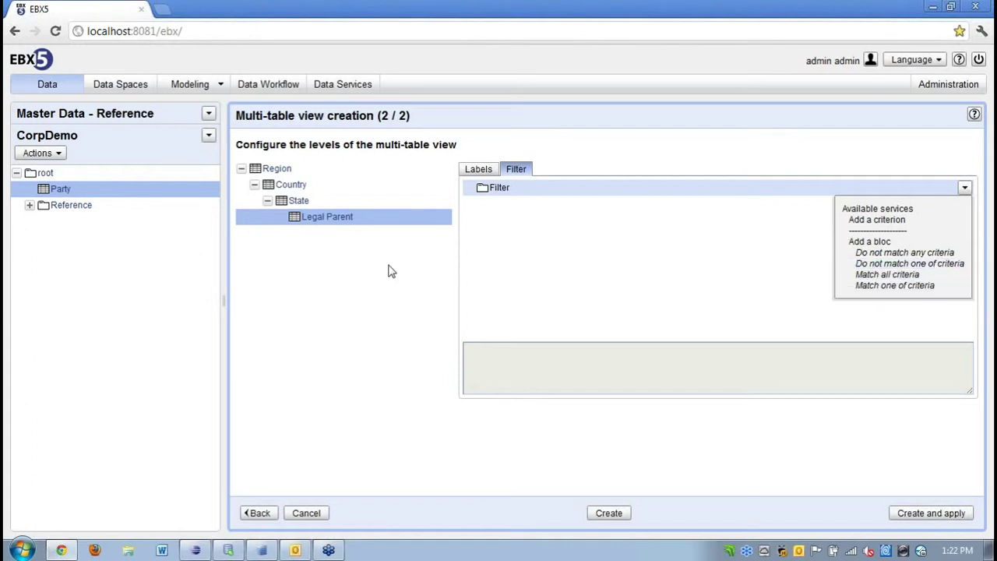
{"action": "left_click", "coordinate": [301, 202]}
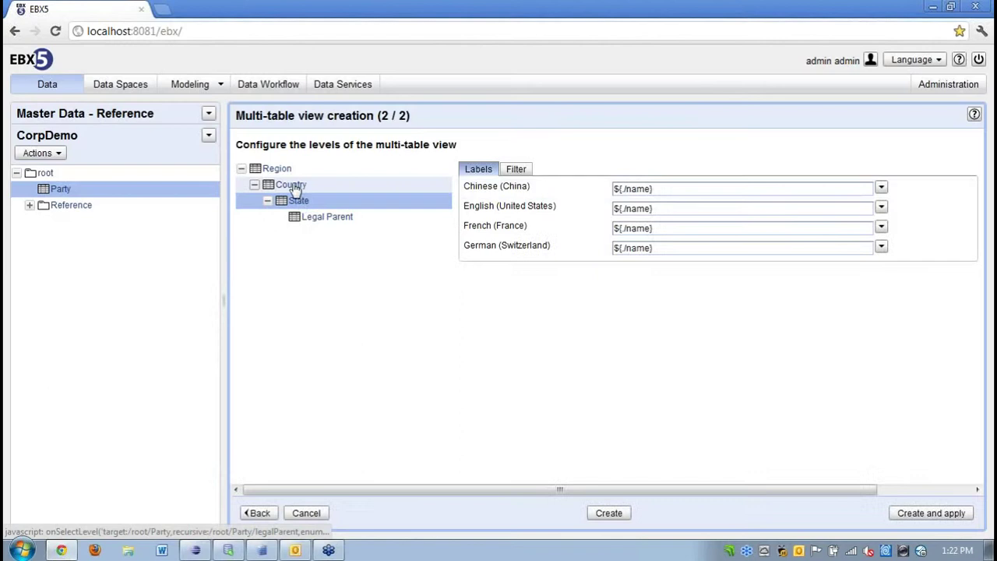
{"action": "left_click", "coordinate": [293, 187]}
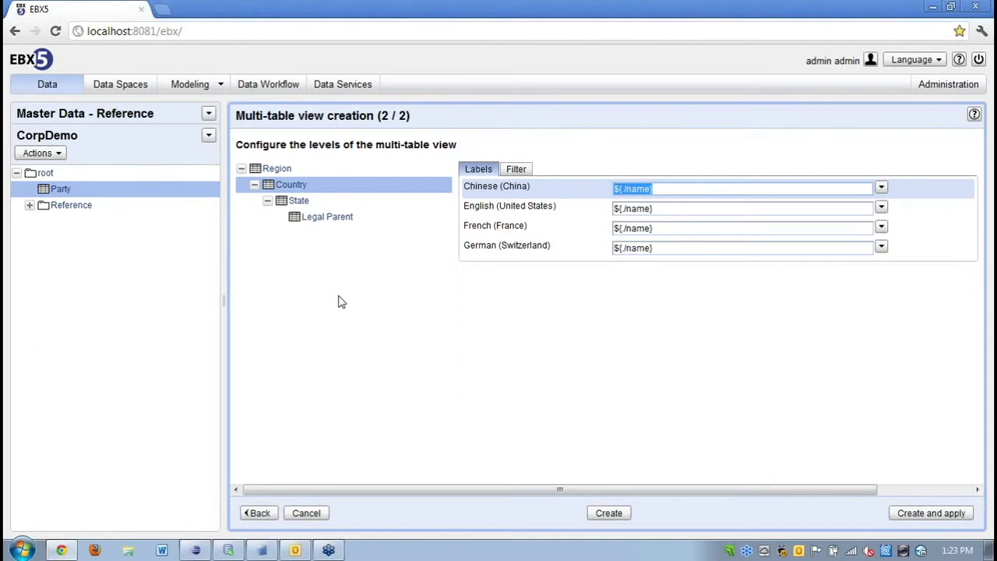
{"action": "left_click", "coordinate": [923, 514]}
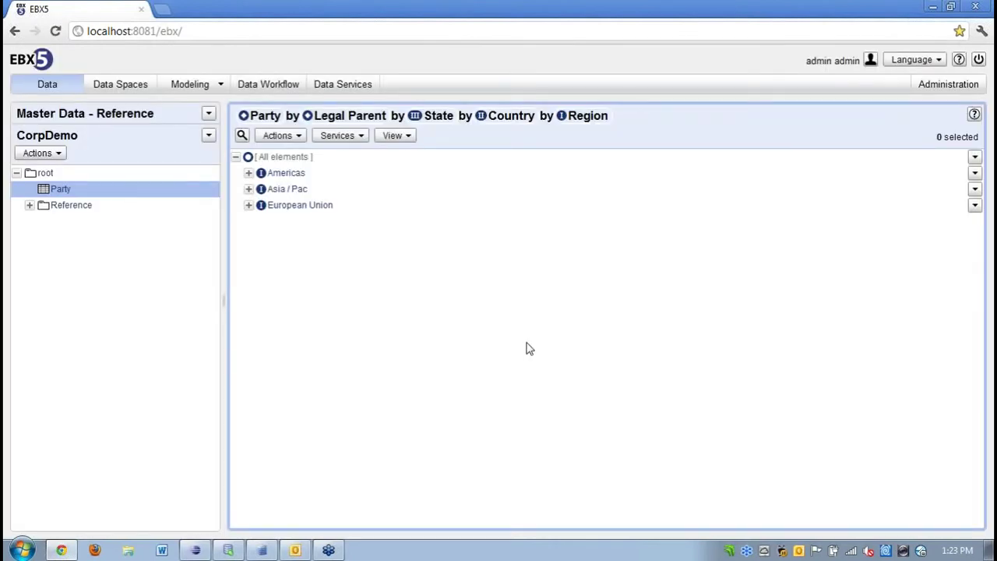
Expand Americas > United States > Delaware, New Jersey, New York and JPMorgan's subsidiaries; open 85586 GECAFONDS actions.
{"action": "left_click", "coordinate": [249, 173]}
{"action": "left_click", "coordinate": [261, 189]}
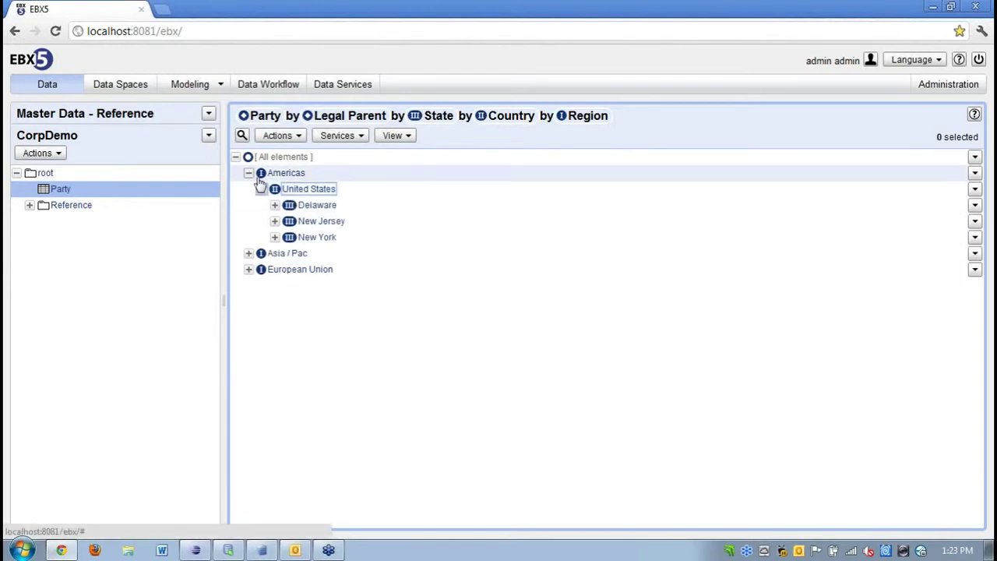
{"action": "left_click", "coordinate": [275, 205]}
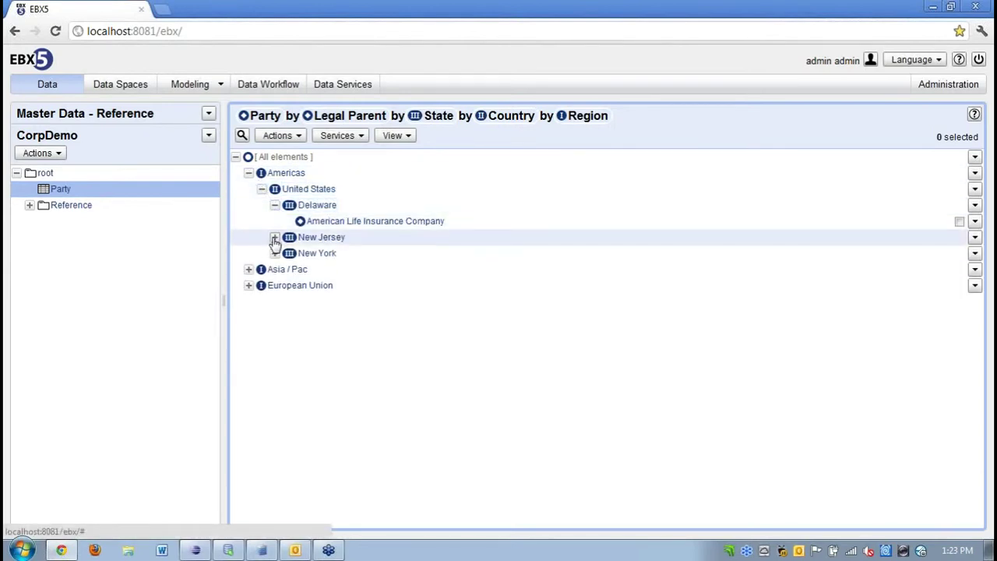
{"action": "left_click", "coordinate": [275, 237]}
{"action": "left_click", "coordinate": [275, 270]}
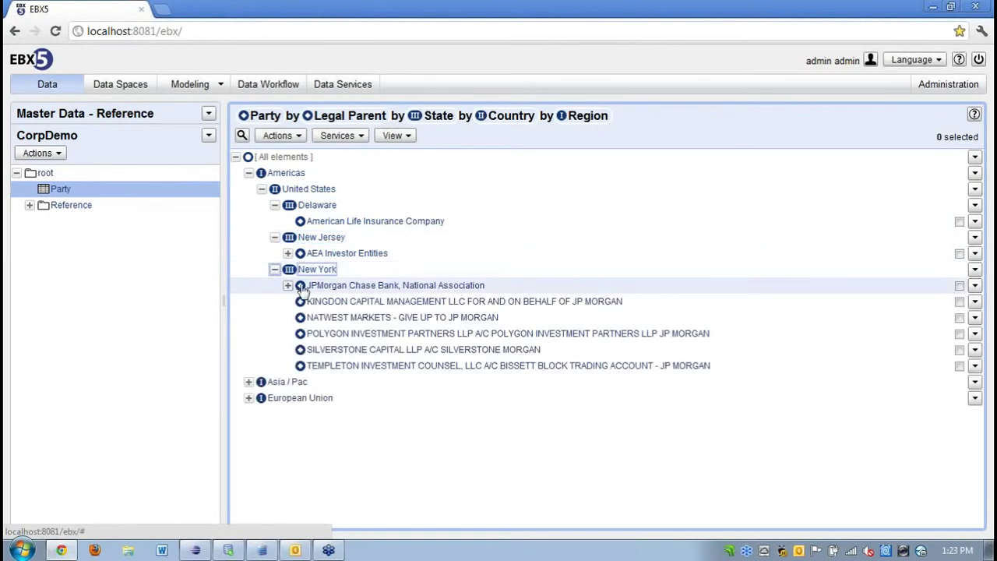
{"action": "left_click", "coordinate": [287, 285]}
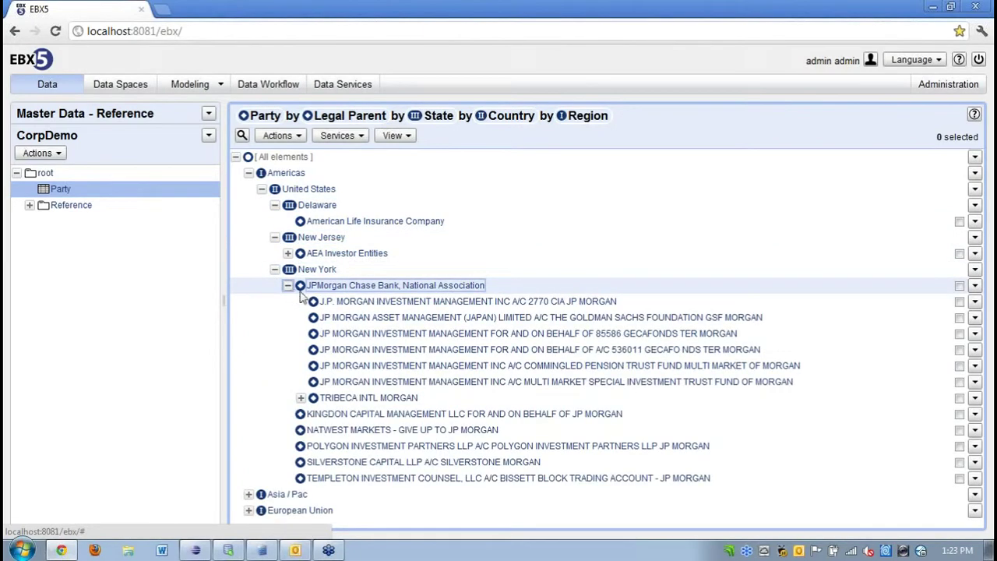
{"action": "left_click", "coordinate": [300, 398]}
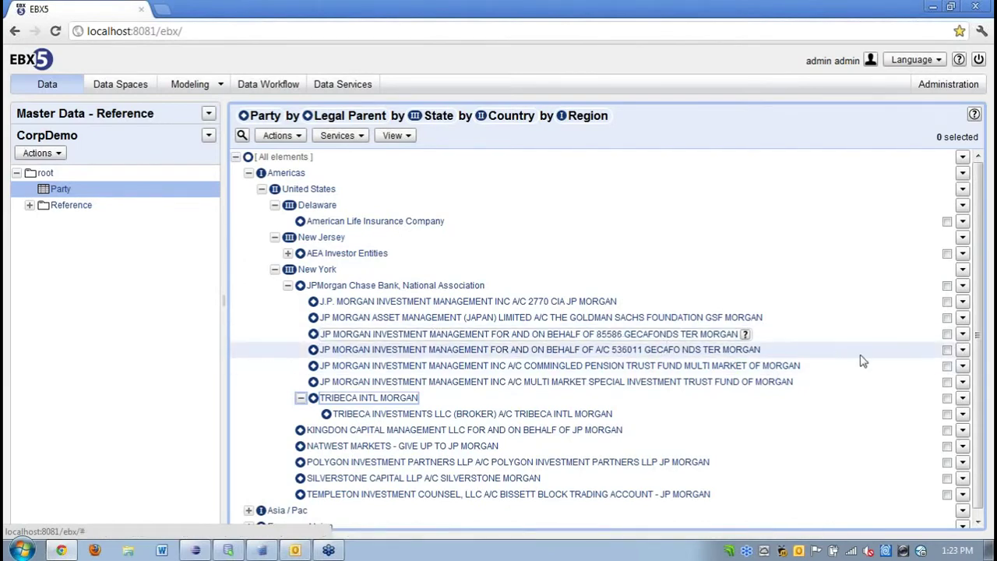
{"action": "left_click", "coordinate": [962, 335]}
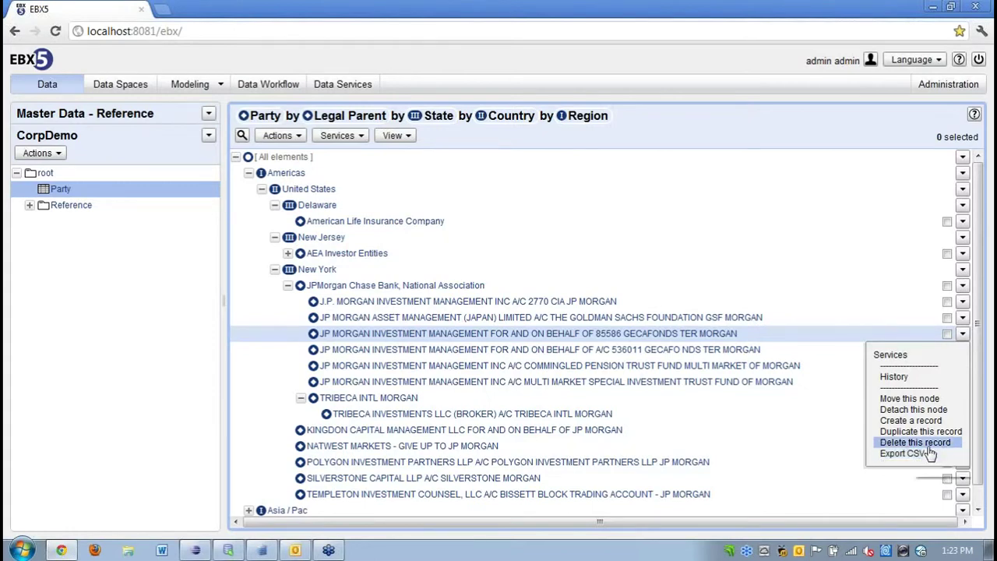
Move the 85586 GECAFONDS node under JP MORGAN ASSET MANAGEMENT (JAPAN) and confirm.
{"action": "left_click", "coordinate": [927, 400]}
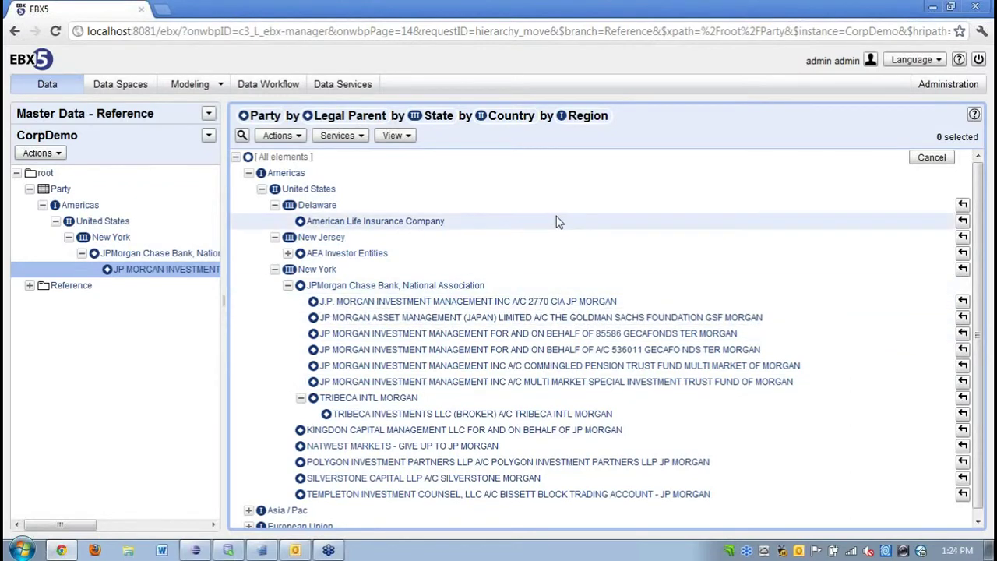
{"action": "left_click", "coordinate": [963, 320]}
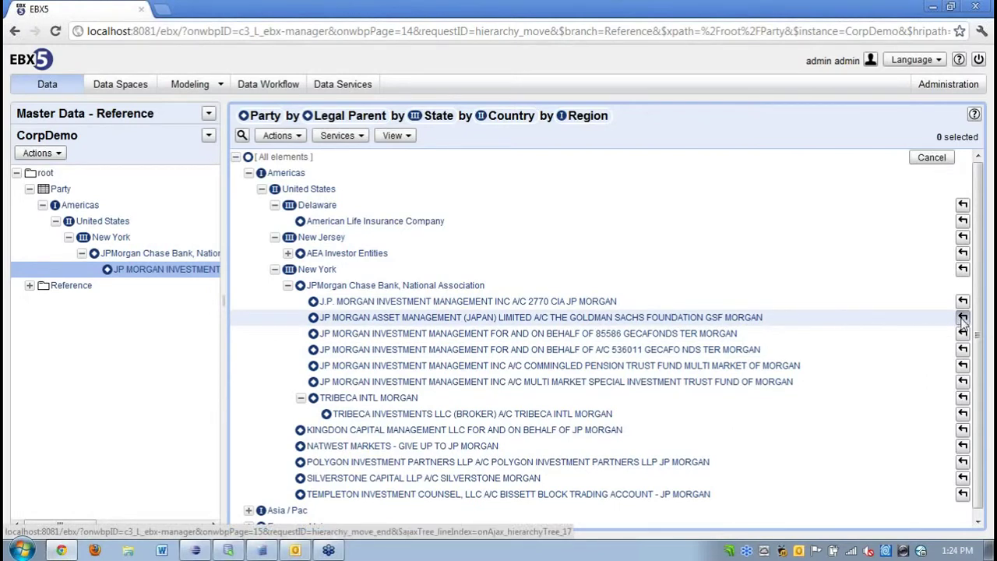
{"action": "left_click", "coordinate": [519, 293]}
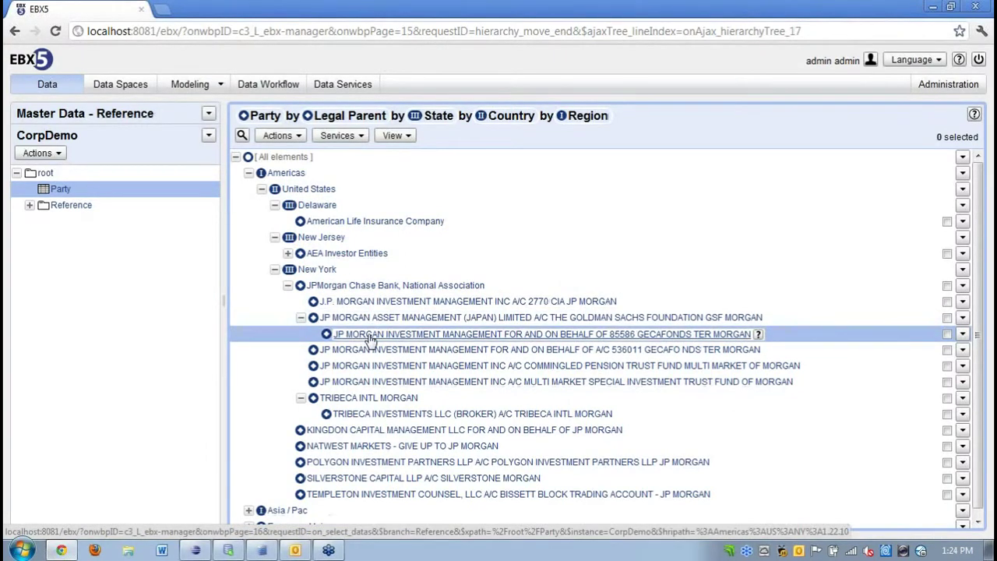
{"action": "left_click", "coordinate": [370, 340]}
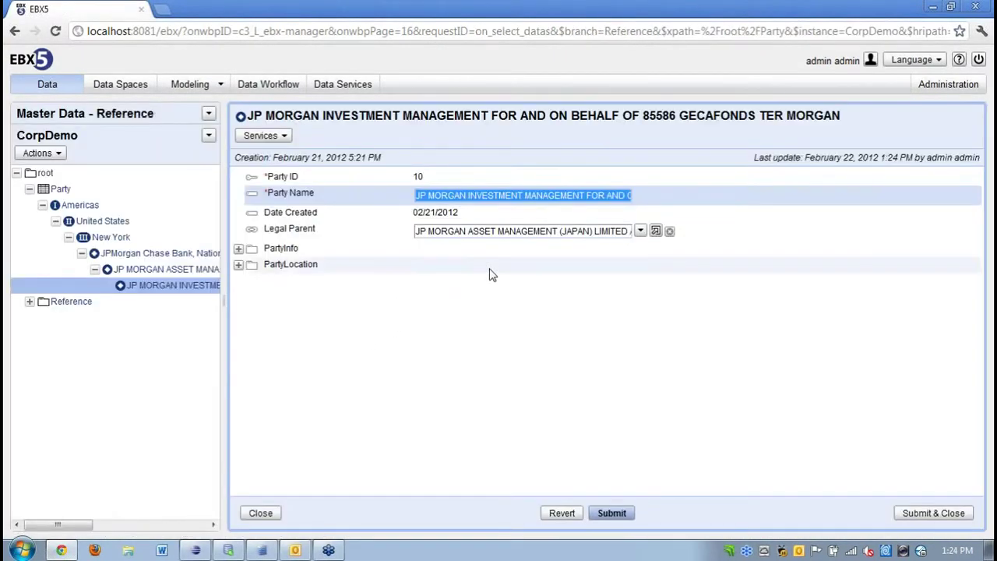
{"action": "left_click", "coordinate": [656, 232]}
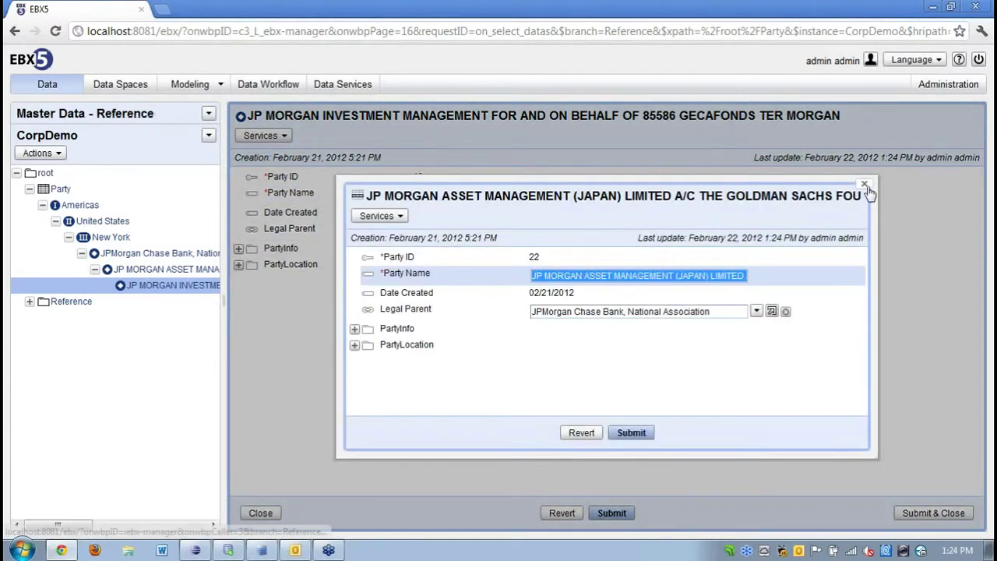
{"action": "left_click", "coordinate": [865, 186]}
{"action": "left_click", "coordinate": [260, 513]}
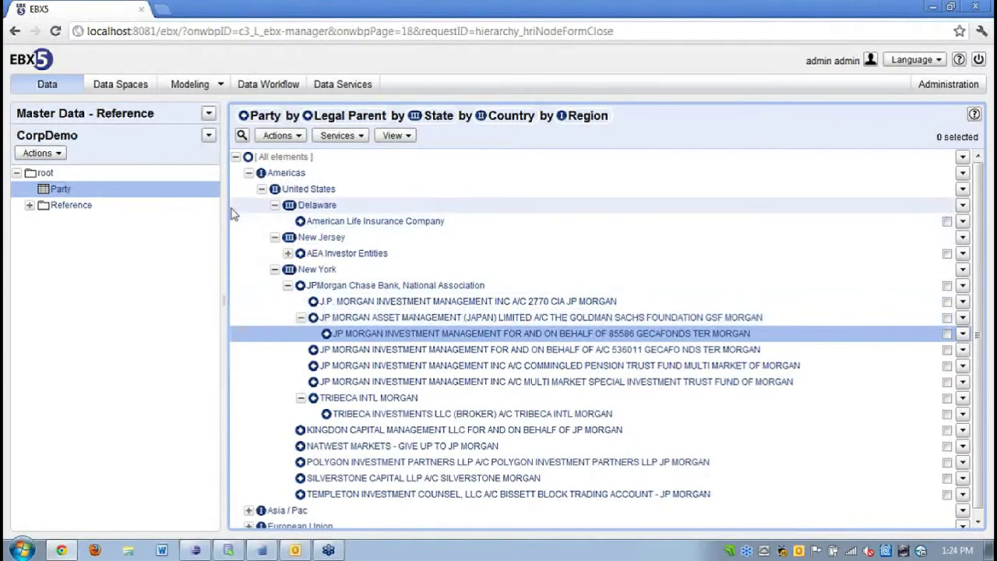
Open the CorpDemoV1 data model, expand root and Party, and show Party's add options.
{"action": "left_click", "coordinate": [207, 88]}
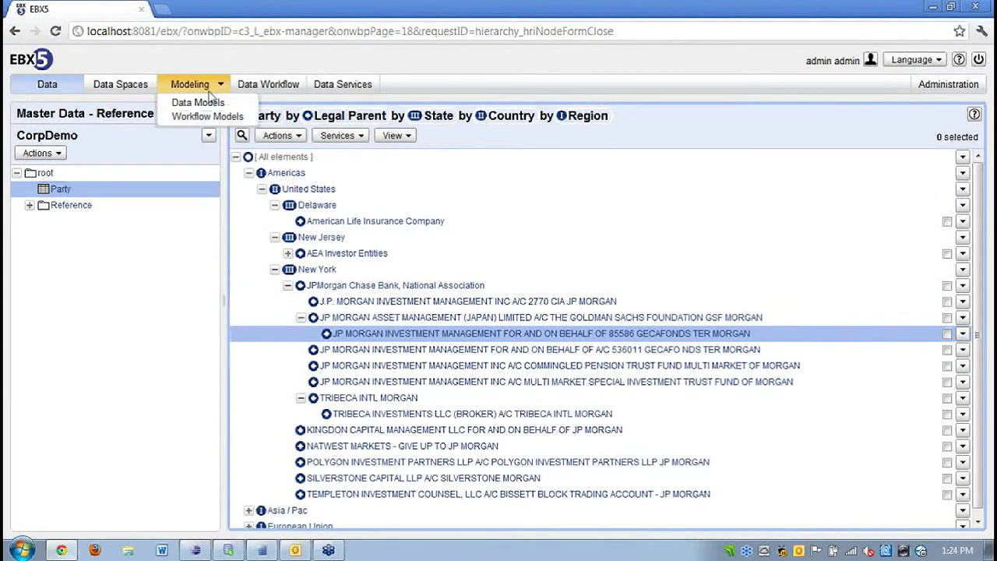
{"action": "left_click", "coordinate": [211, 105]}
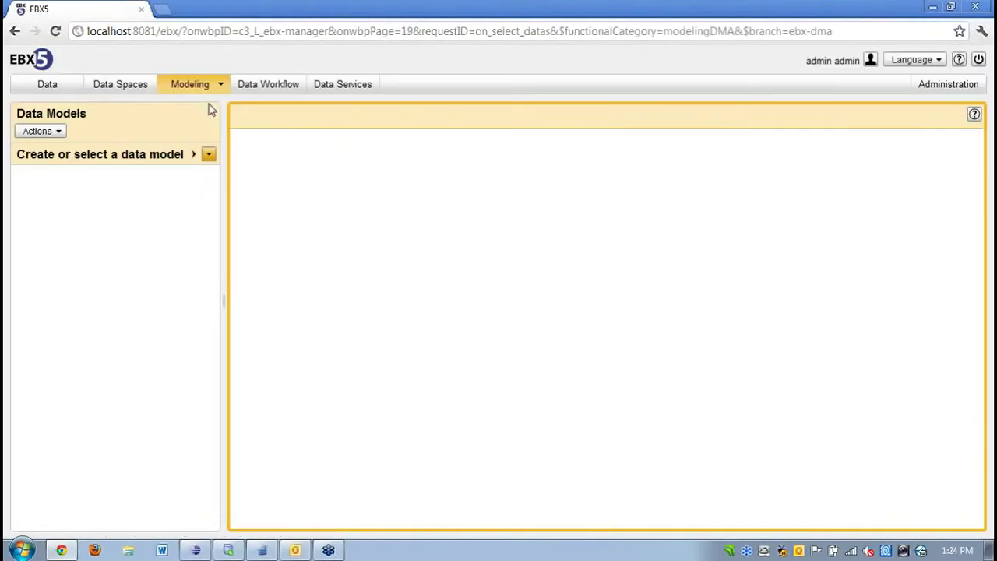
{"action": "left_click", "coordinate": [208, 156]}
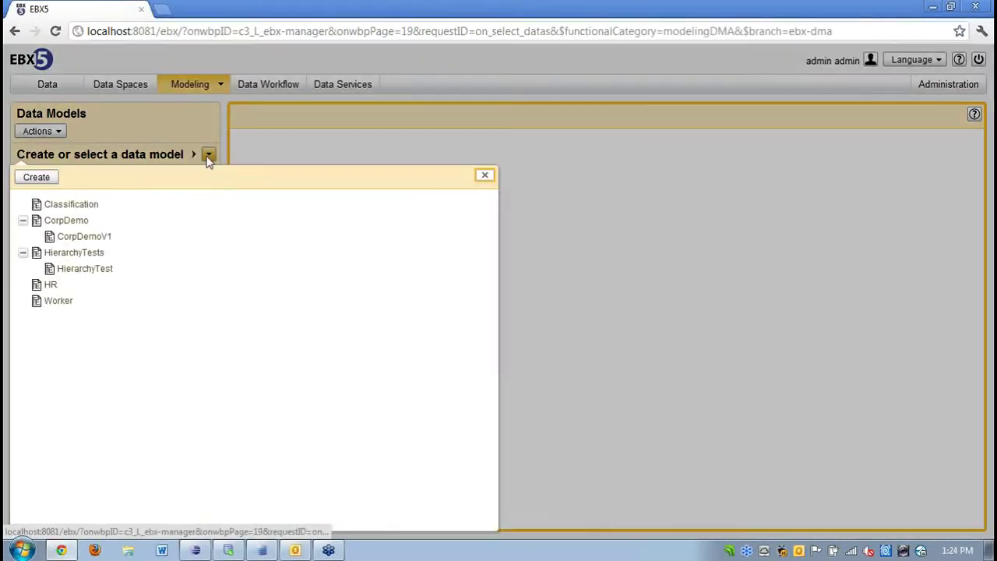
{"action": "left_click", "coordinate": [92, 244]}
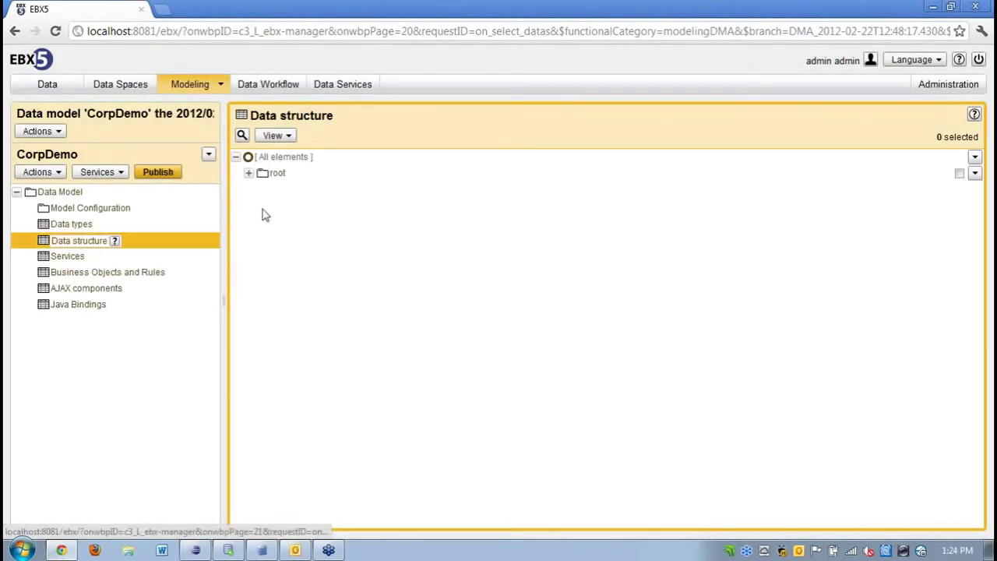
{"action": "left_click", "coordinate": [249, 173]}
{"action": "left_click", "coordinate": [261, 190]}
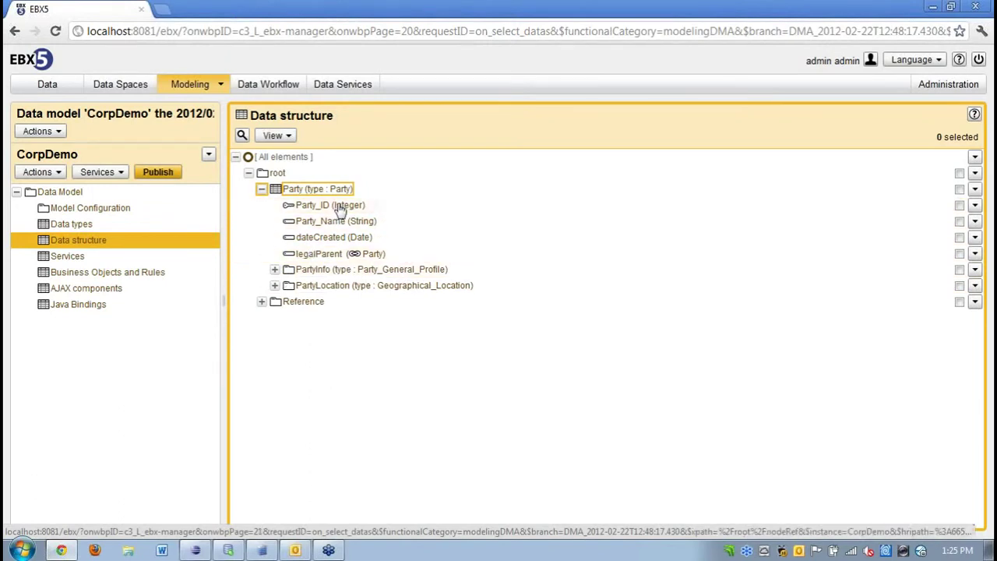
{"action": "left_click", "coordinate": [974, 189]}
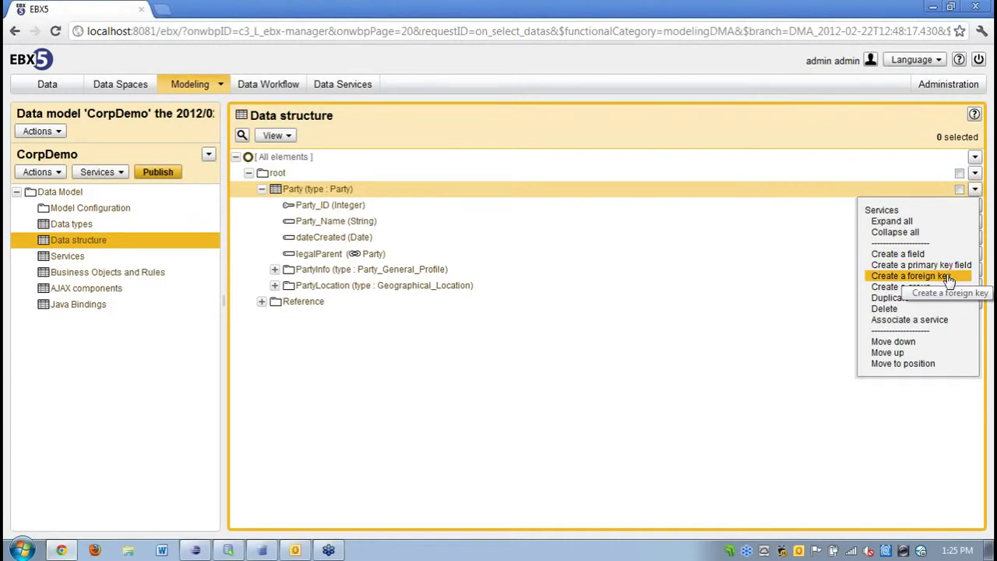
Create the foreign key 'salesParent' with label 'Sales Parent' on Party using Create & edit.
{"action": "left_click", "coordinate": [910, 276]}
{"action": "type", "text": "sal"}
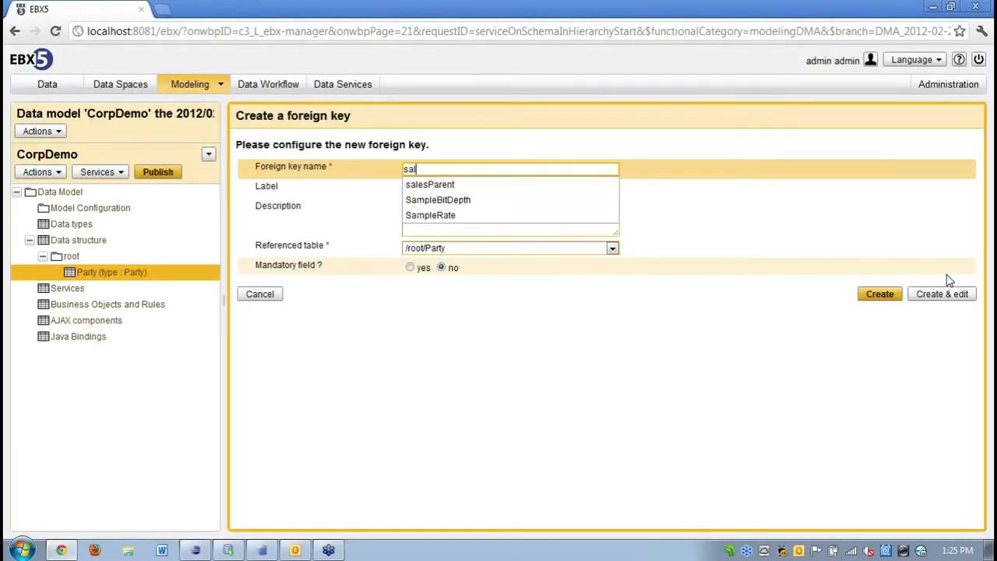
{"action": "type", "text": "es"}
{"action": "key", "text": "Down"}
{"action": "key", "text": "Return"}
{"action": "key", "text": "Tab"}
{"action": "type", "text": "Sa"}
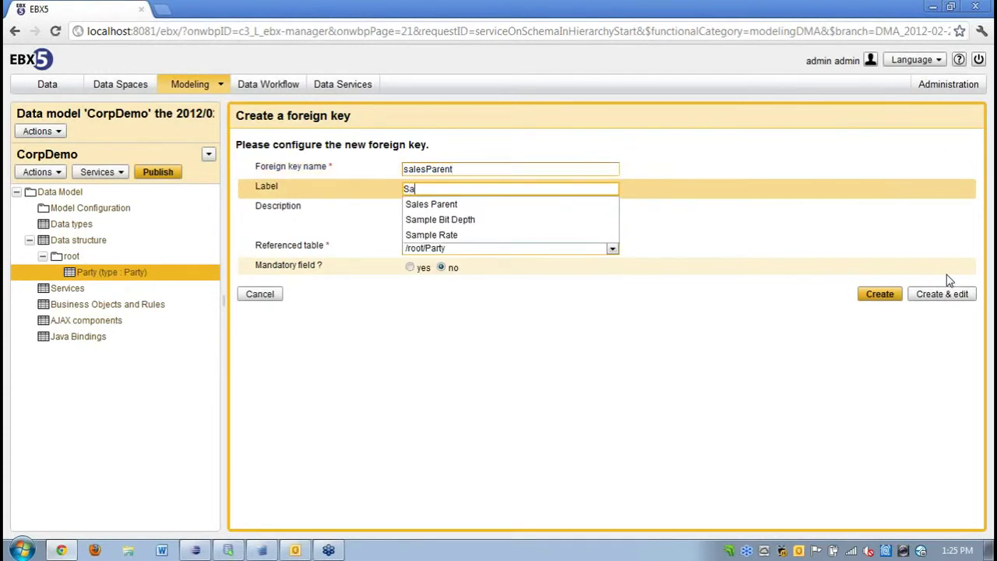
{"action": "key", "text": "Down"}
{"action": "key", "text": "Return"}
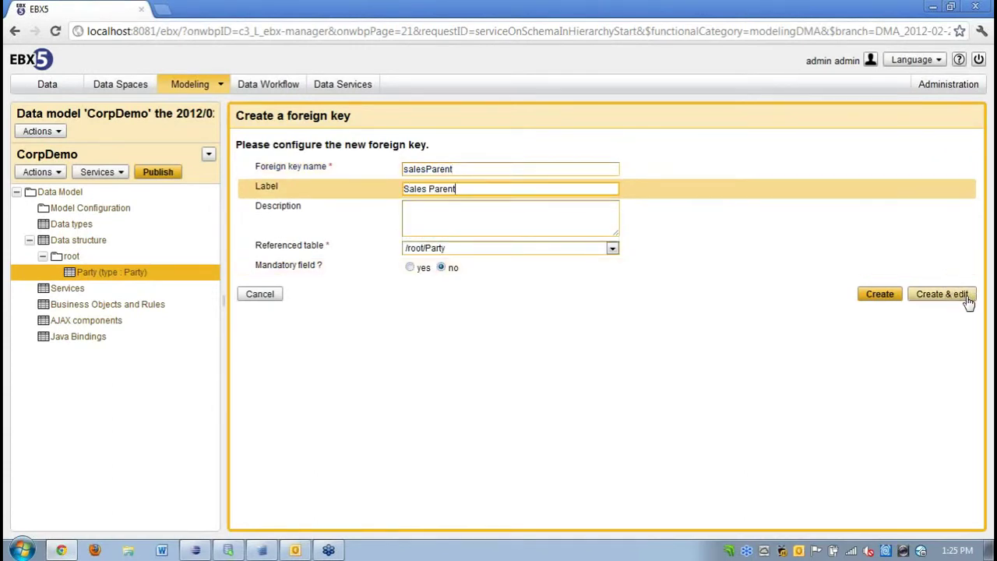
{"action": "left_click", "coordinate": [965, 300]}
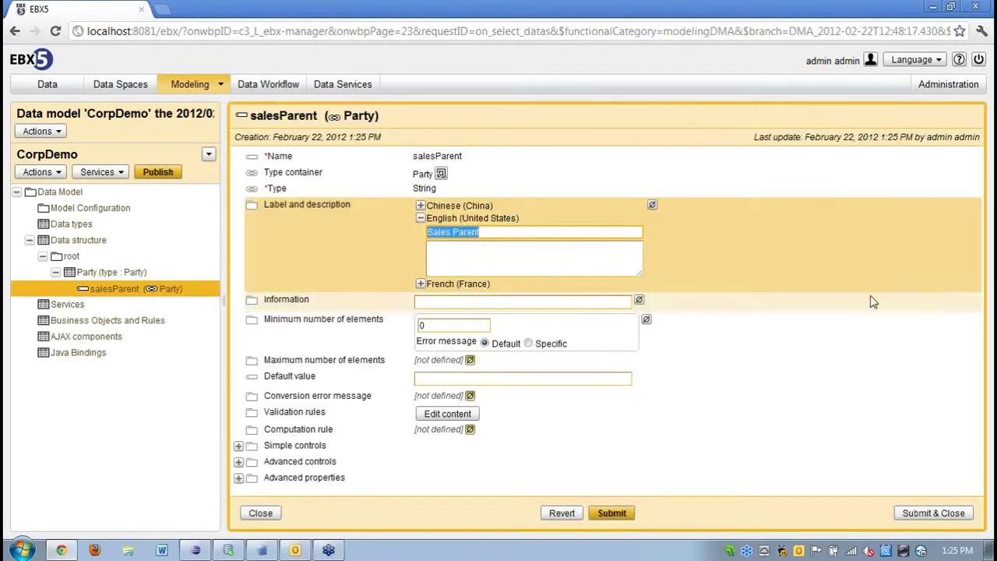
Set the inherited-field source element to /legalParent under Advanced properties and submit.
{"action": "left_click", "coordinate": [239, 478]}
{"action": "scroll", "coordinate": [243, 489], "scroll_direction": "down", "scroll_amount": 2}
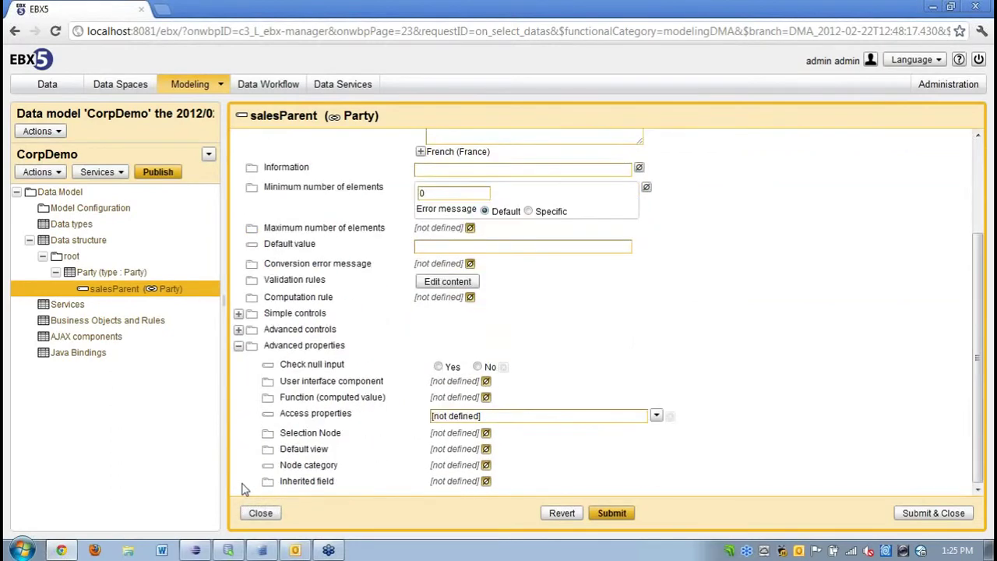
{"action": "left_click", "coordinate": [486, 481]}
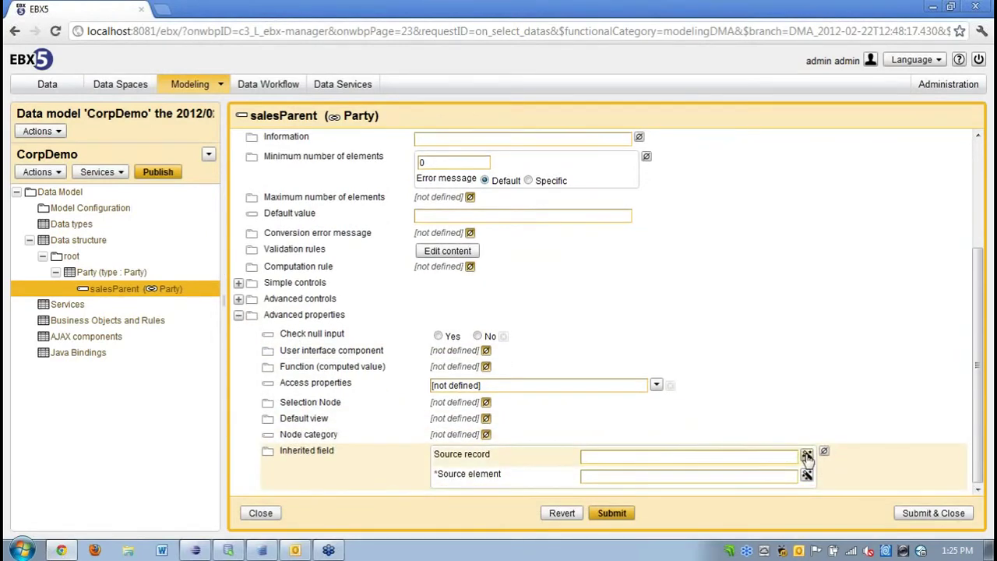
{"action": "left_click", "coordinate": [806, 455]}
{"action": "left_click", "coordinate": [606, 447]}
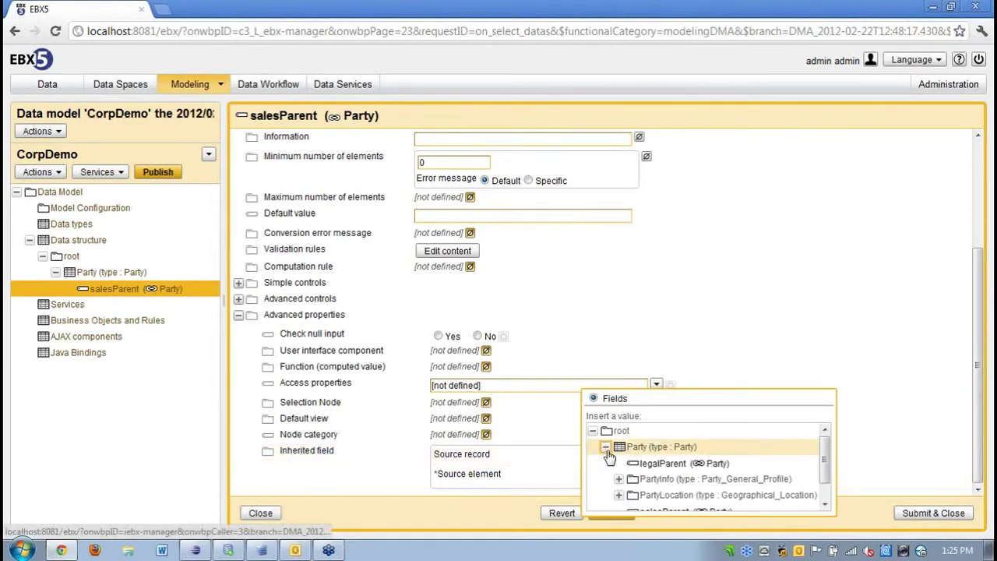
{"action": "left_click", "coordinate": [864, 411]}
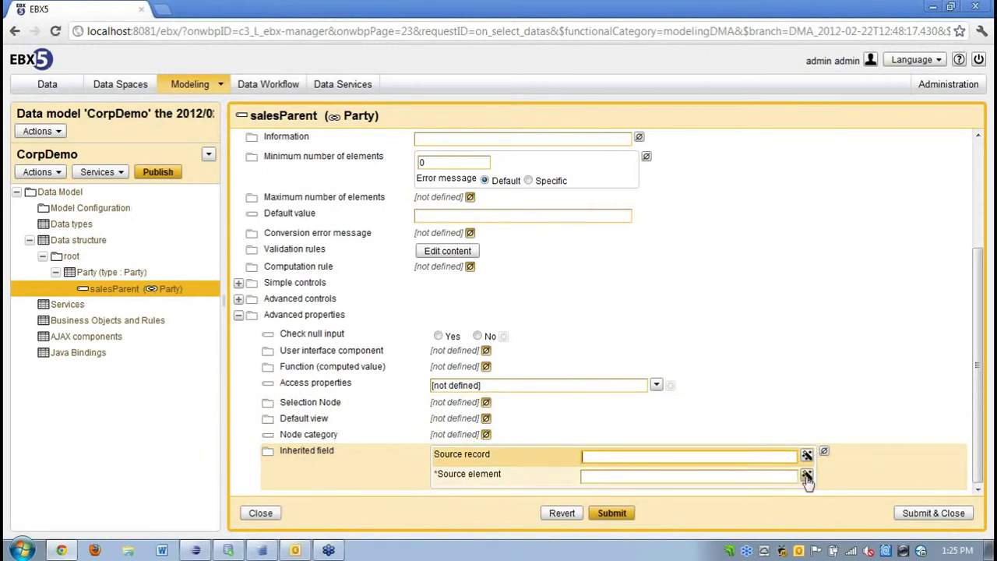
{"action": "left_click", "coordinate": [807, 476]}
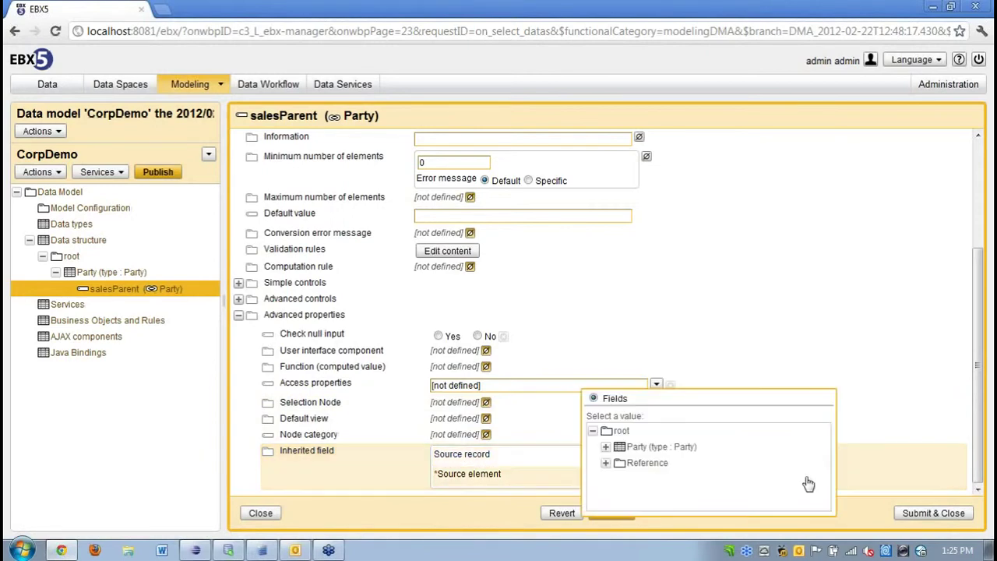
{"action": "left_click", "coordinate": [606, 447]}
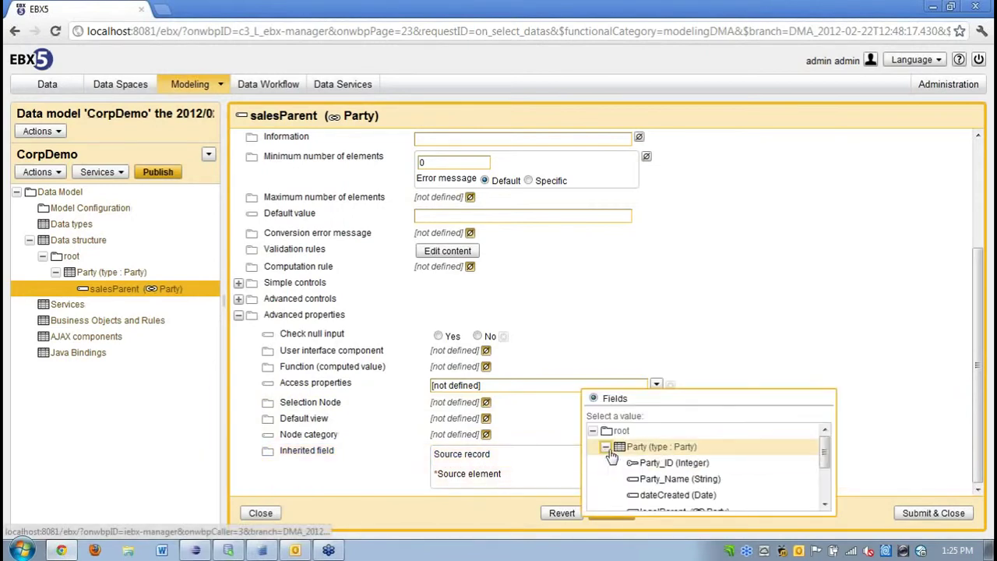
{"action": "left_click", "coordinate": [825, 502]}
{"action": "left_click", "coordinate": [679, 481]}
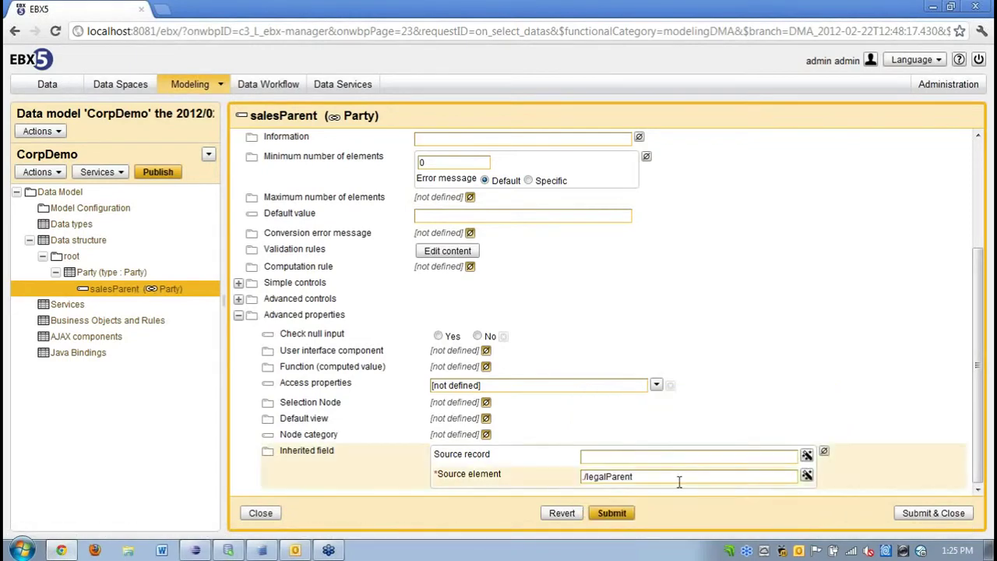
{"action": "left_click", "coordinate": [932, 514]}
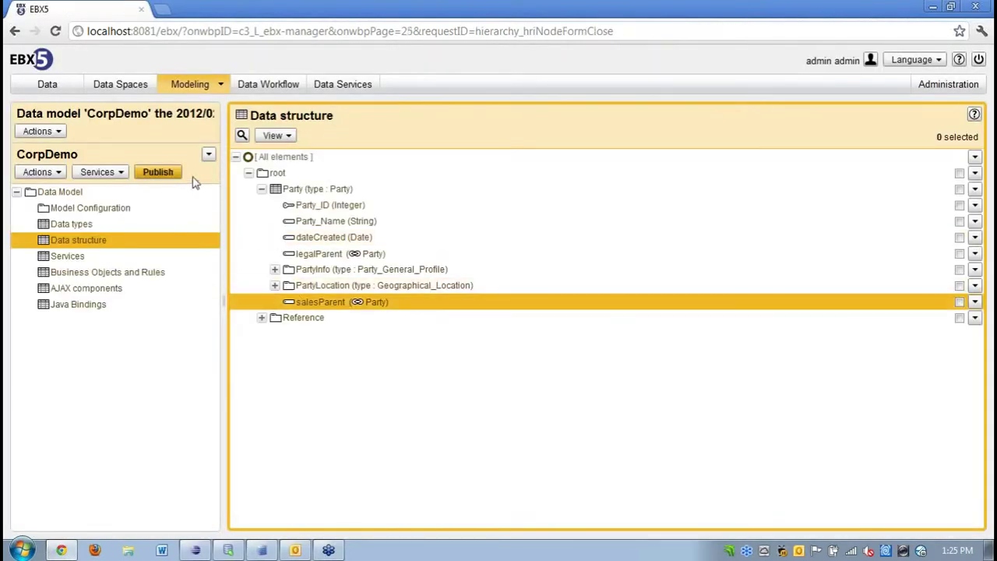
Publish the CorpDemo model as an update to CorpDemoV1, then open the Master Data - Reference data set.
{"action": "left_click", "coordinate": [165, 175]}
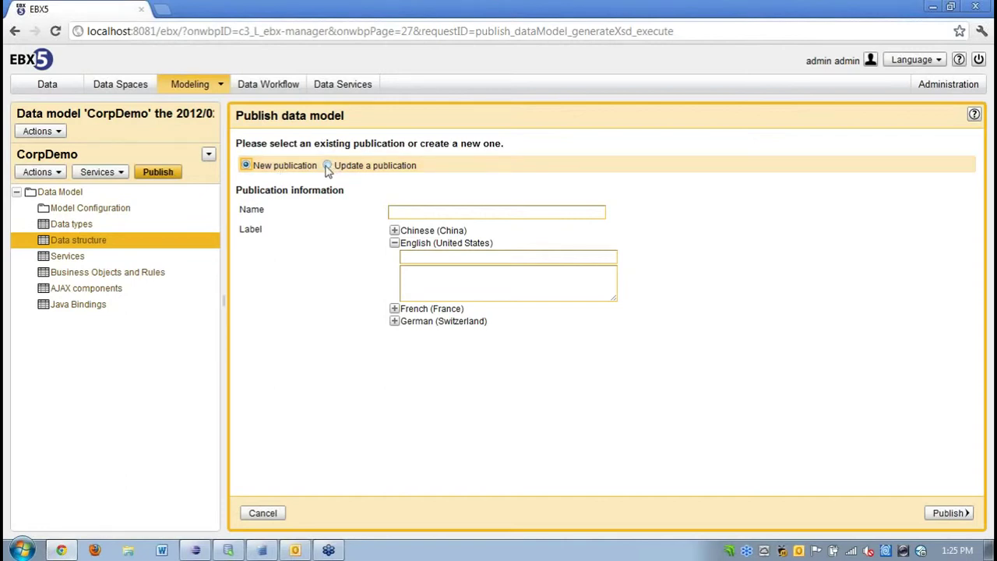
{"action": "left_click", "coordinate": [328, 166]}
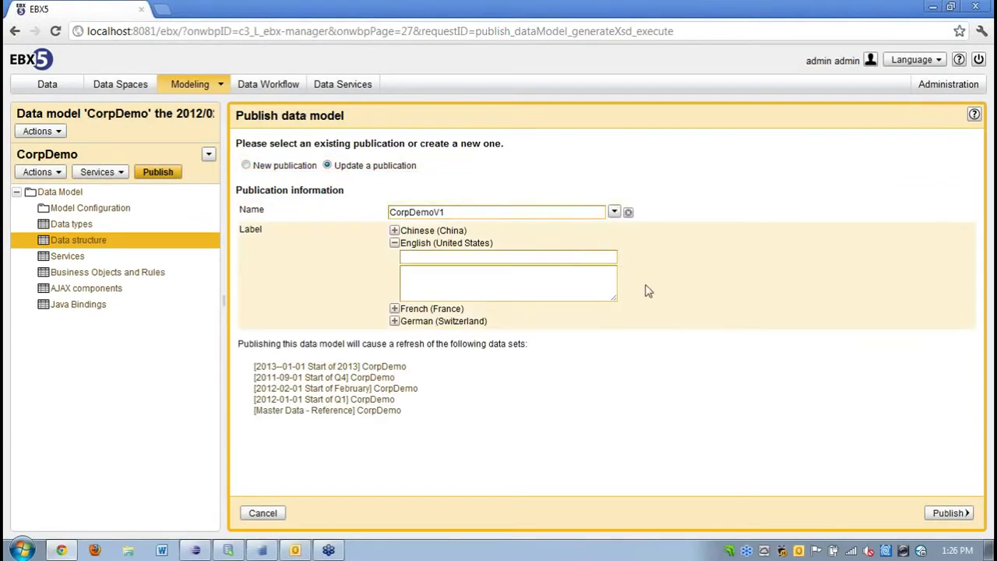
{"action": "left_click", "coordinate": [949, 513]}
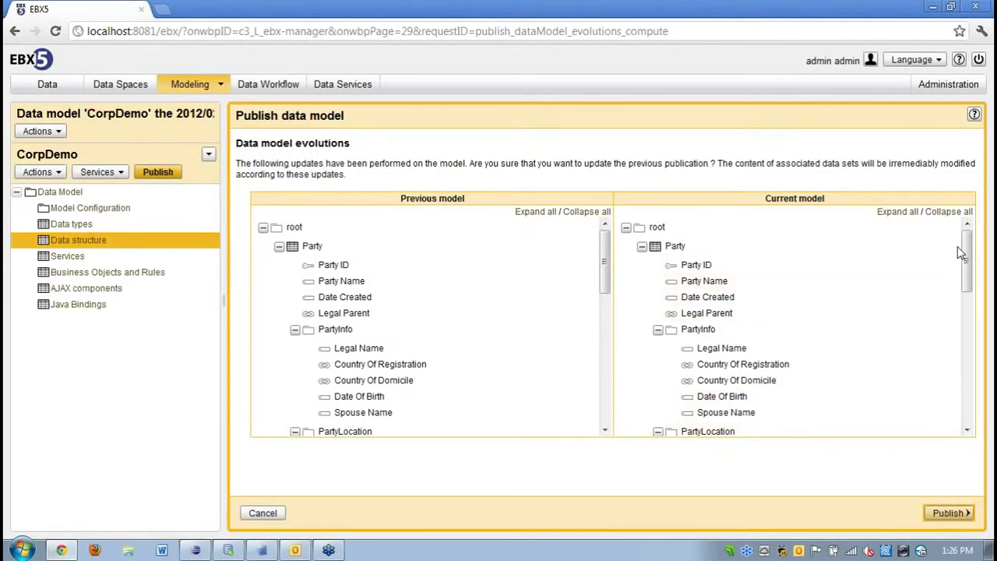
{"action": "left_click_drag", "start_coordinate": [966, 246], "coordinate": [968, 322]}
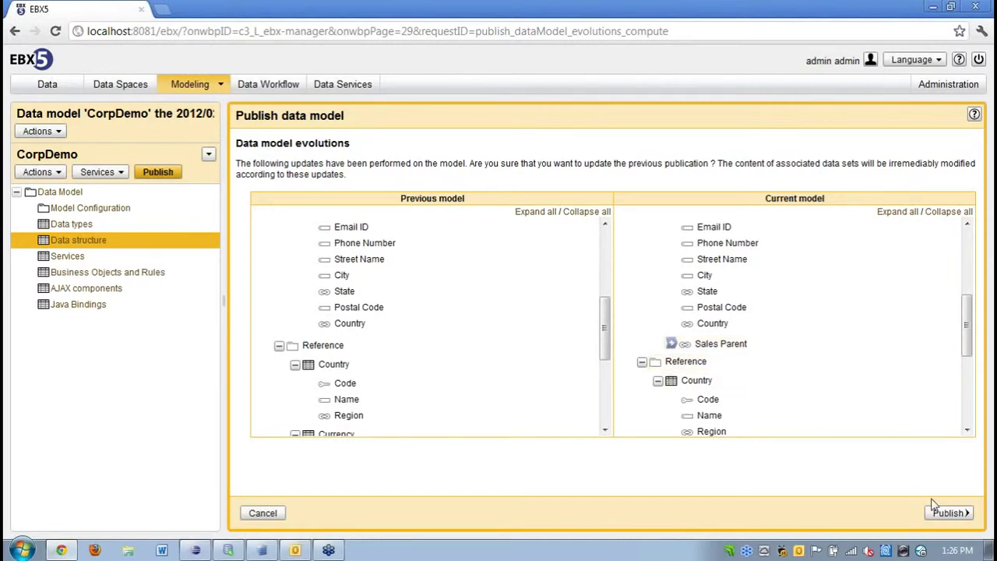
{"action": "left_click", "coordinate": [946, 514]}
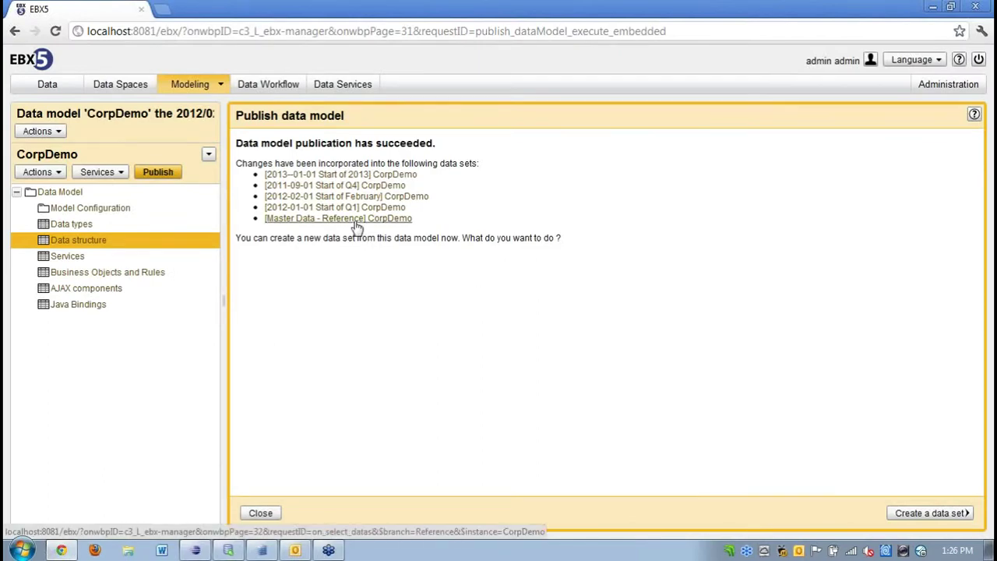
{"action": "left_click", "coordinate": [356, 219]}
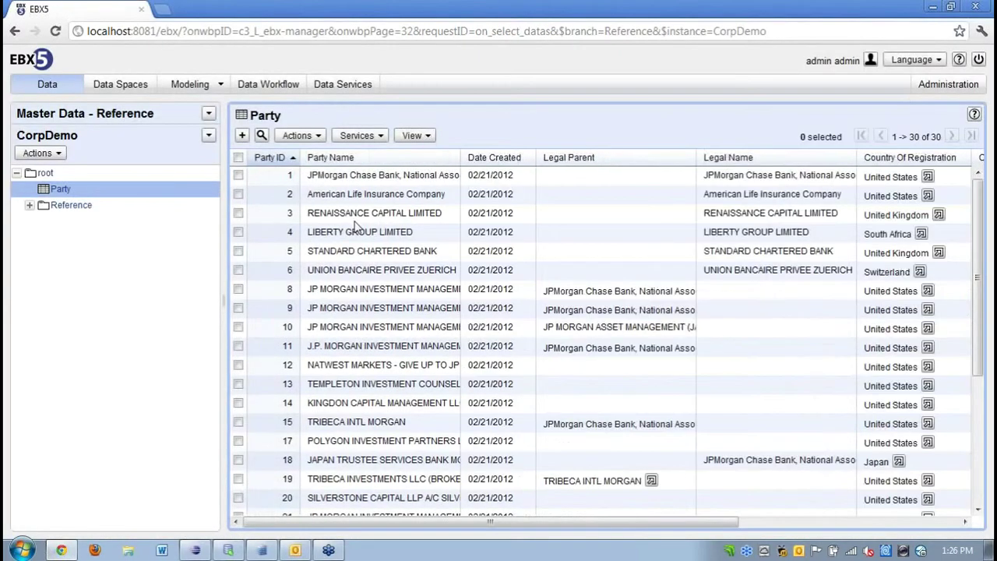
{"action": "left_click", "coordinate": [409, 288]}
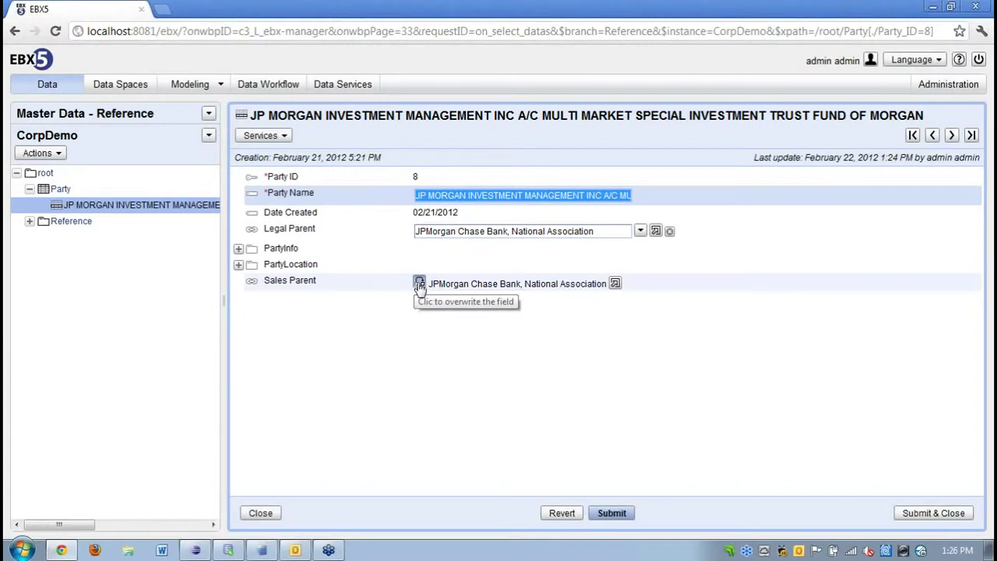
{"action": "left_click", "coordinate": [419, 283]}
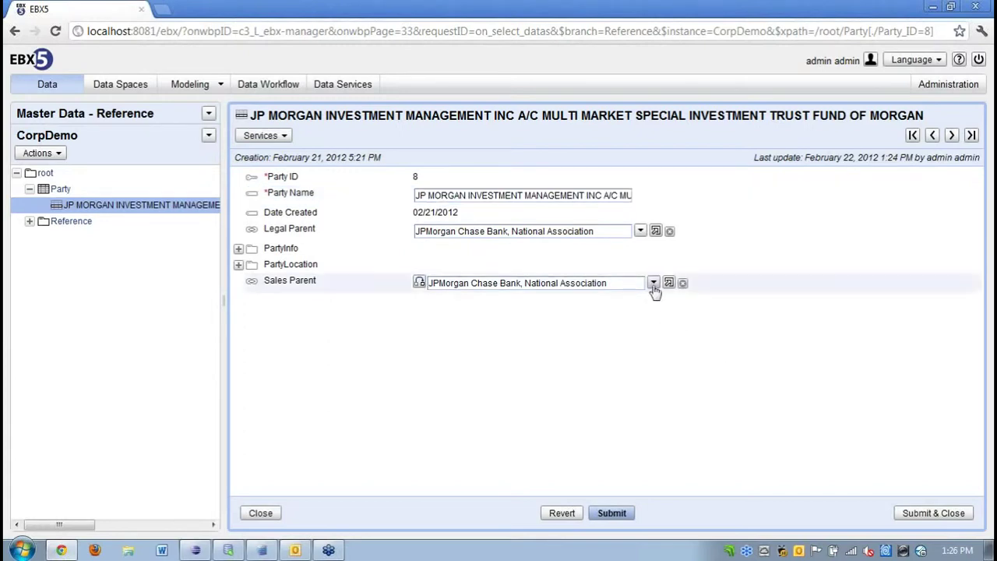
{"action": "left_click", "coordinate": [653, 283]}
{"action": "left_click", "coordinate": [420, 283]}
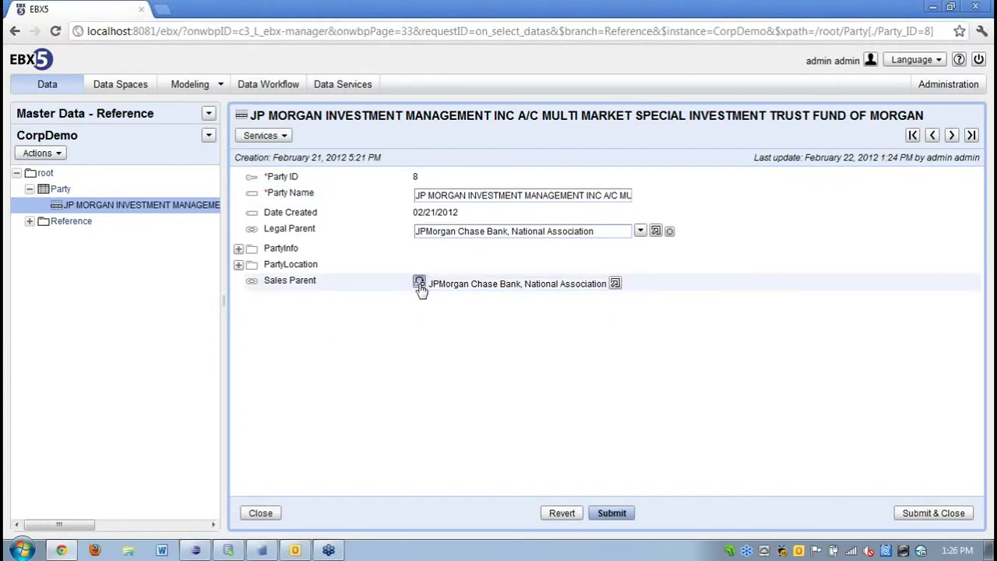
{"action": "left_click", "coordinate": [260, 514]}
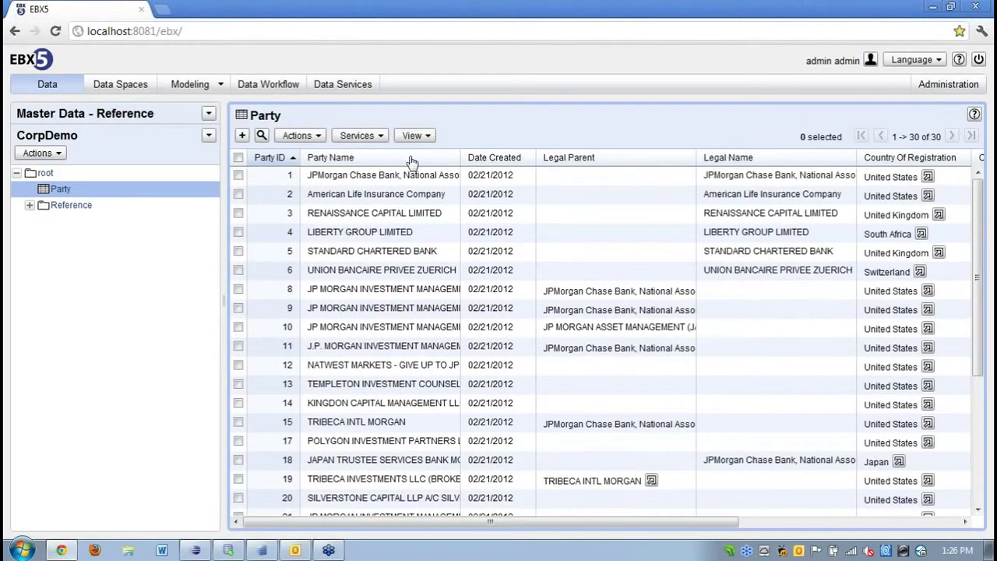
{"action": "left_click", "coordinate": [422, 137]}
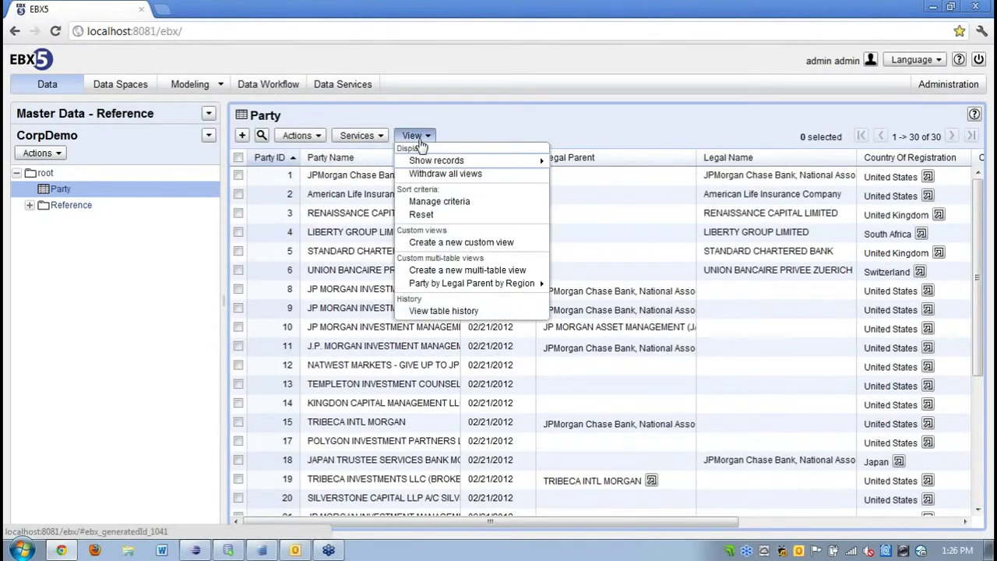
Start a new multi-table view labelled 'Sales Party by Region'.
{"action": "left_click", "coordinate": [433, 271]}
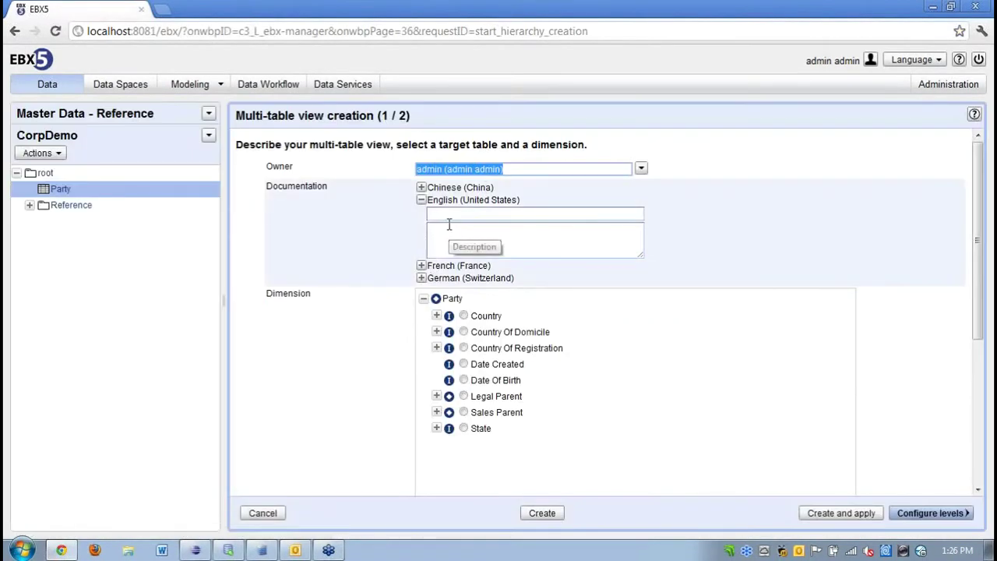
{"action": "left_click", "coordinate": [436, 216]}
{"action": "type", "text": "Sa"}
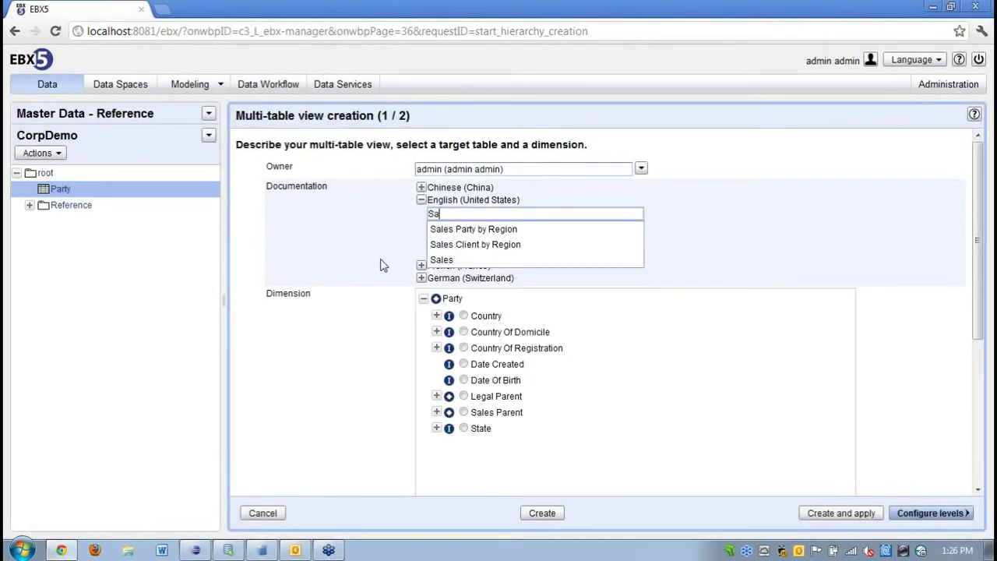
{"action": "type", "text": "les P"}
{"action": "key", "text": "Down"}
{"action": "key", "text": "Return"}
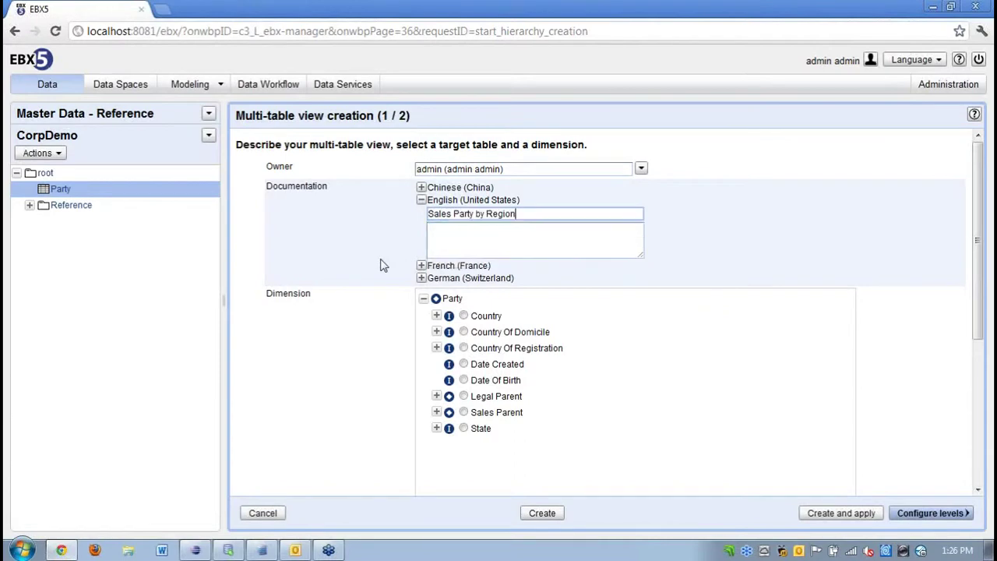
Build the Sales Parent > State > Country > Region hierarchy for all profiles, create and apply it, and expand Americas.
{"action": "left_click", "coordinate": [437, 413]}
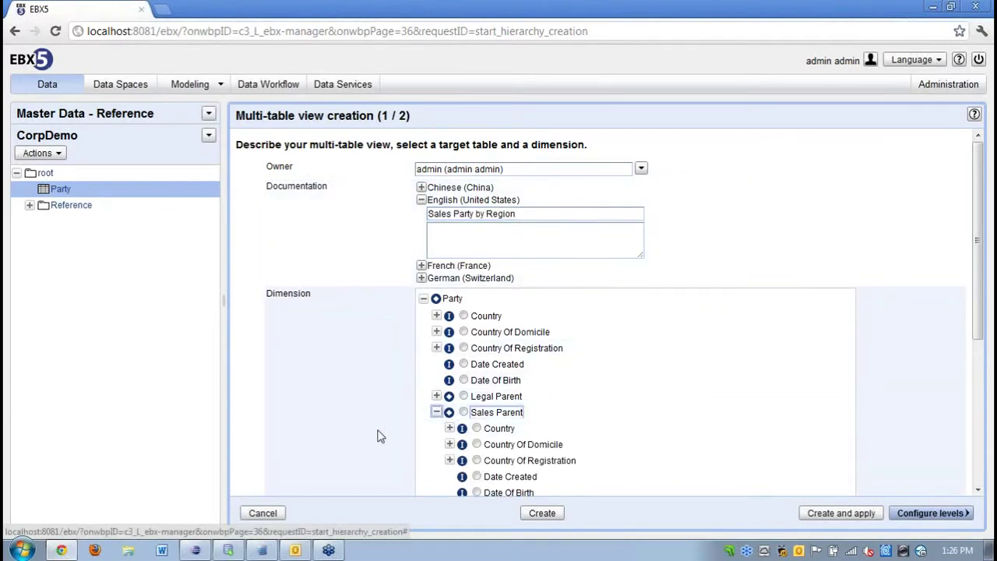
{"action": "scroll", "coordinate": [467, 413], "scroll_direction": "down", "scroll_amount": 2}
{"action": "left_click", "coordinate": [450, 362]}
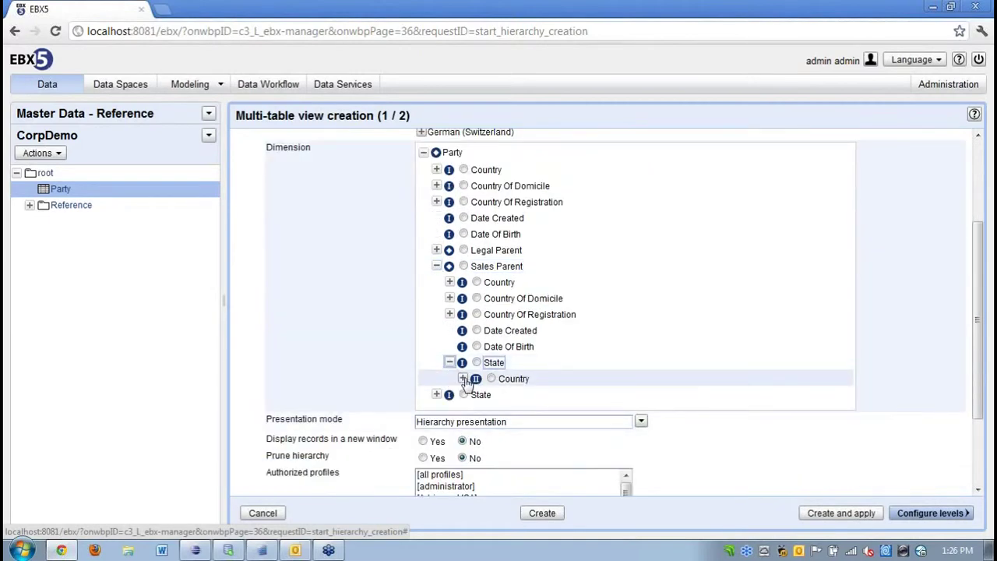
{"action": "left_click", "coordinate": [463, 378]}
{"action": "left_click", "coordinate": [506, 395]}
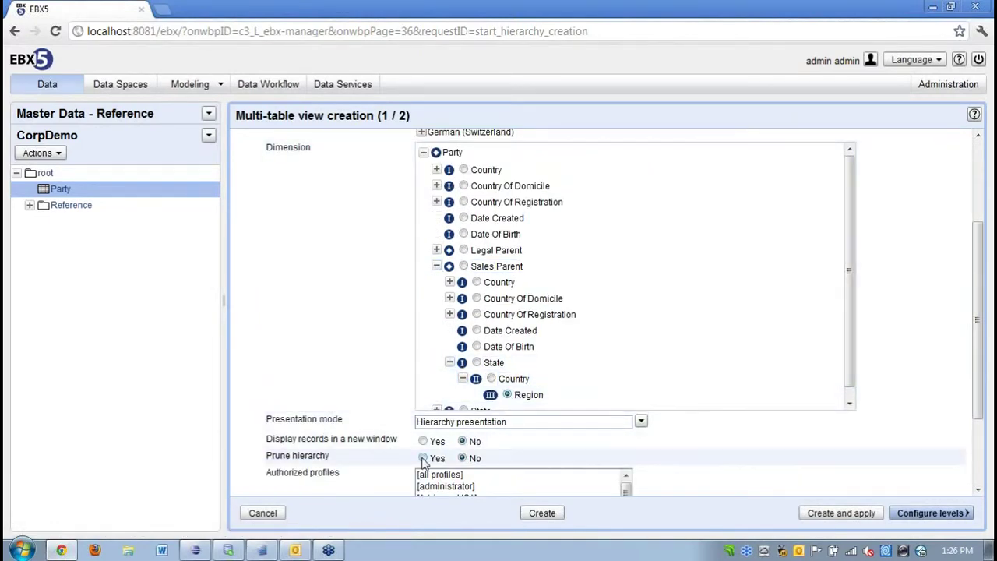
{"action": "scroll", "coordinate": [427, 480], "scroll_direction": "down", "scroll_amount": 1}
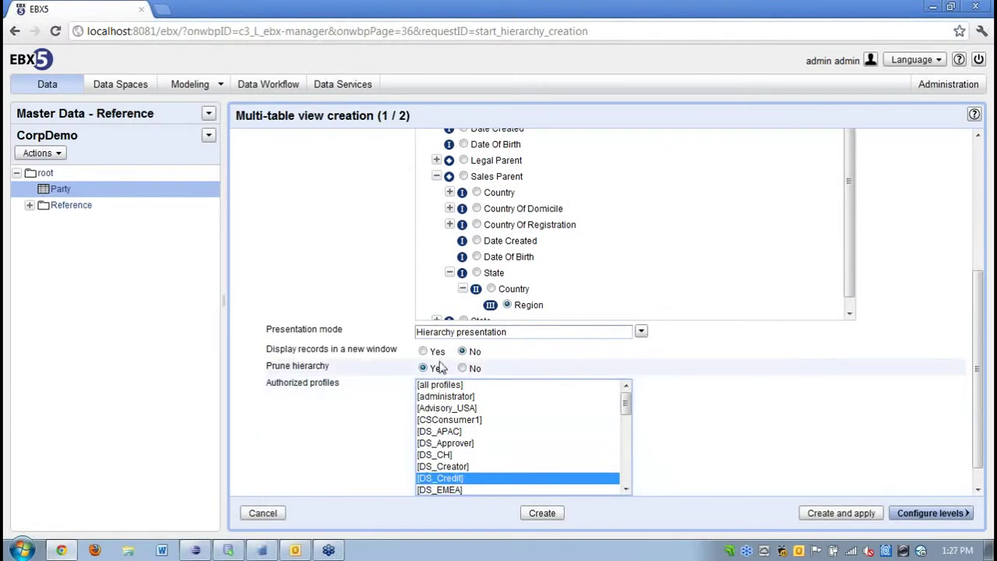
{"action": "left_click", "coordinate": [440, 384]}
{"action": "left_click", "coordinate": [855, 514]}
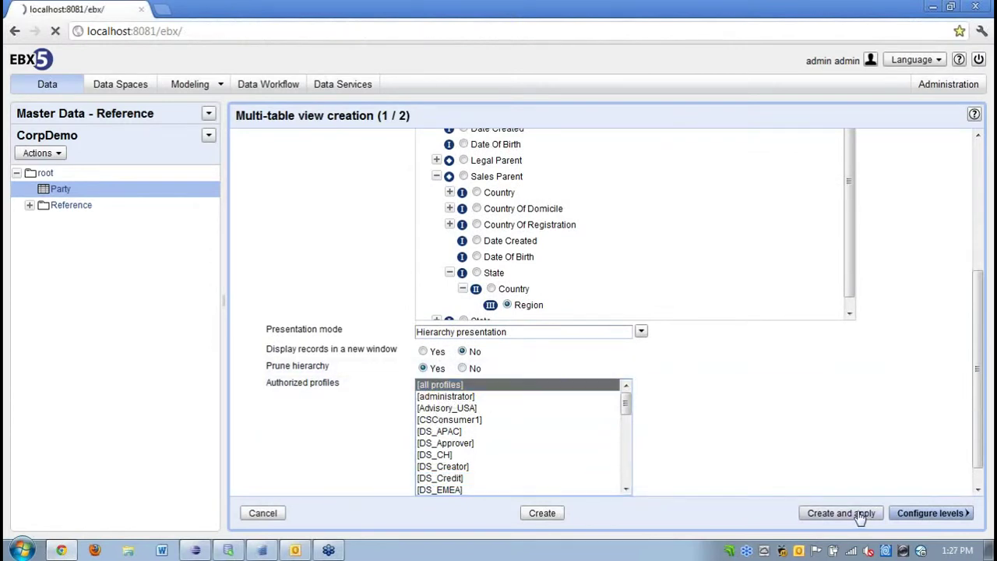
{"action": "left_click", "coordinate": [248, 173]}
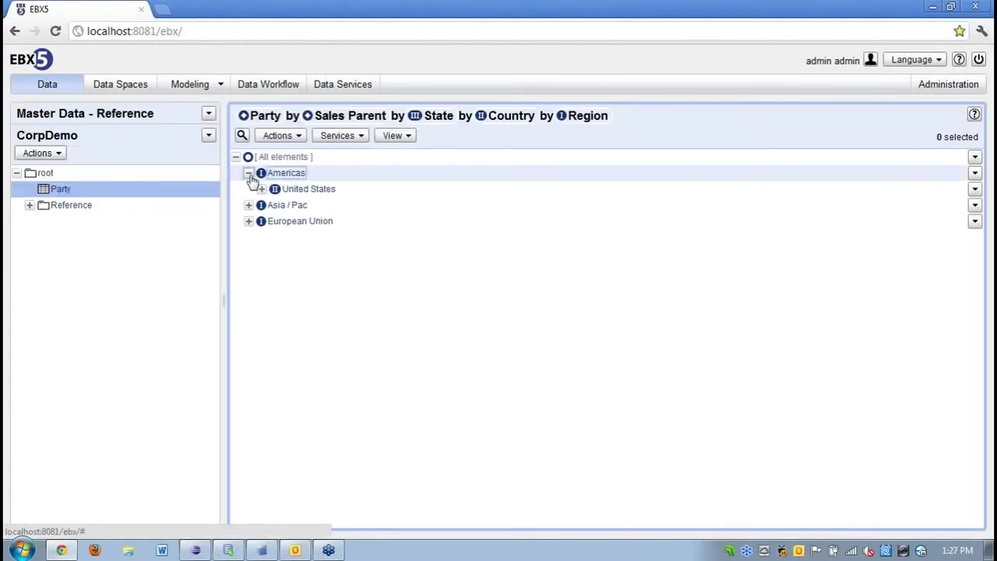
Expand United States and Delaware under Americas, then request Compare Hierarchies.
{"action": "left_click", "coordinate": [263, 190]}
{"action": "left_click", "coordinate": [275, 206]}
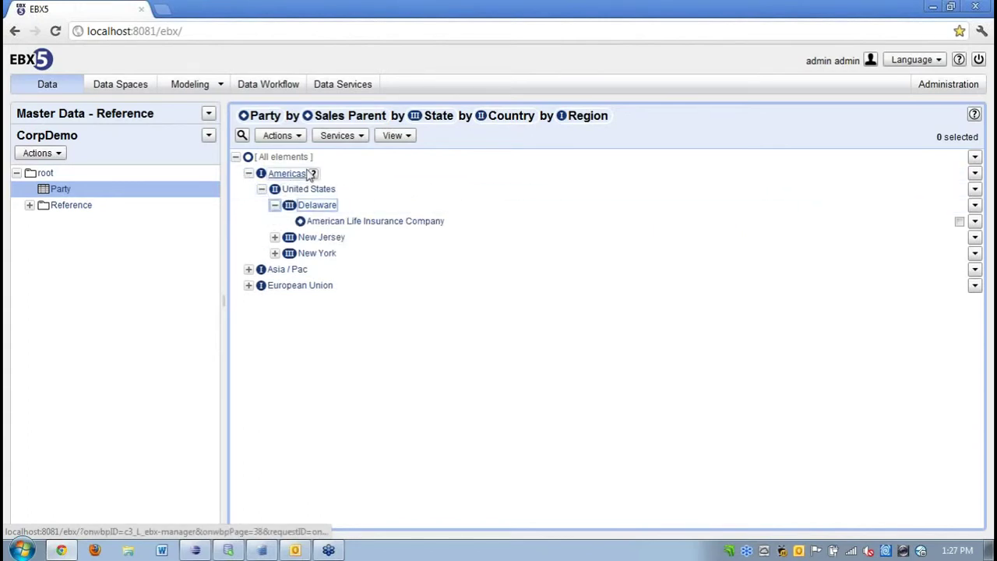
{"action": "left_click", "coordinate": [348, 138]}
{"action": "left_click", "coordinate": [354, 189]}
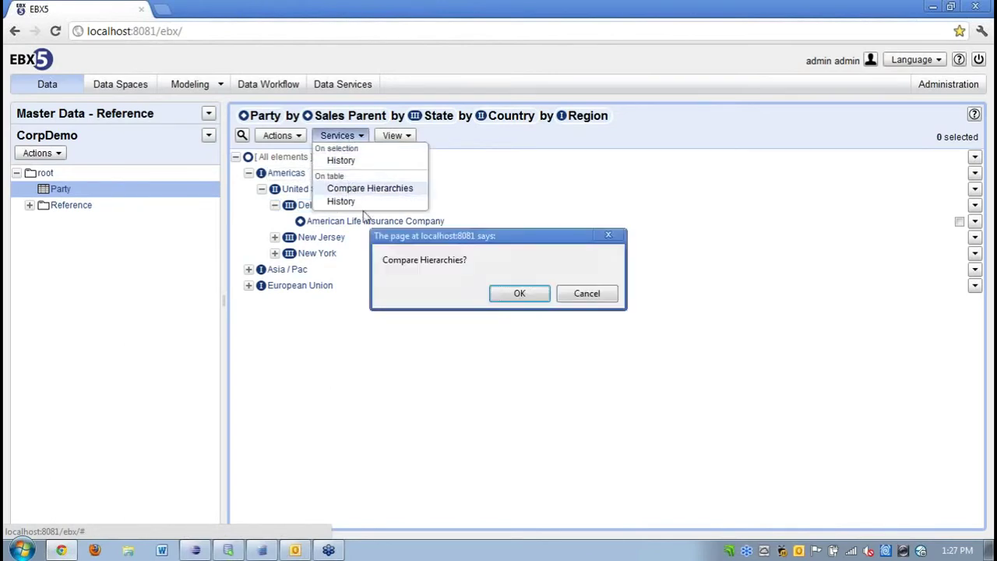
Confirm the comparison and choose 'Master Data - Reference - CorpDemo (CorpDemo)' as the data space.
{"action": "left_click", "coordinate": [514, 294]}
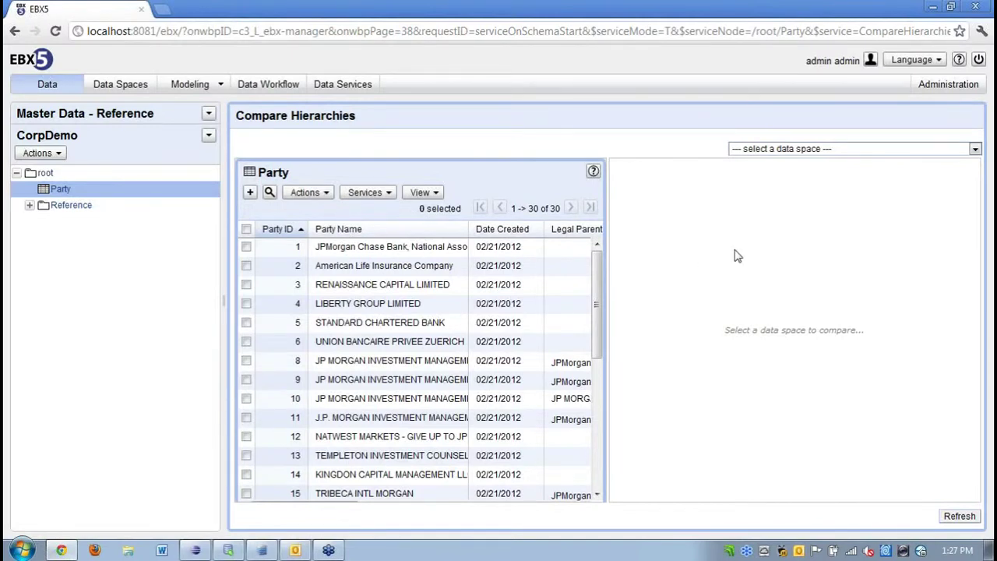
{"action": "left_click", "coordinate": [976, 149]}
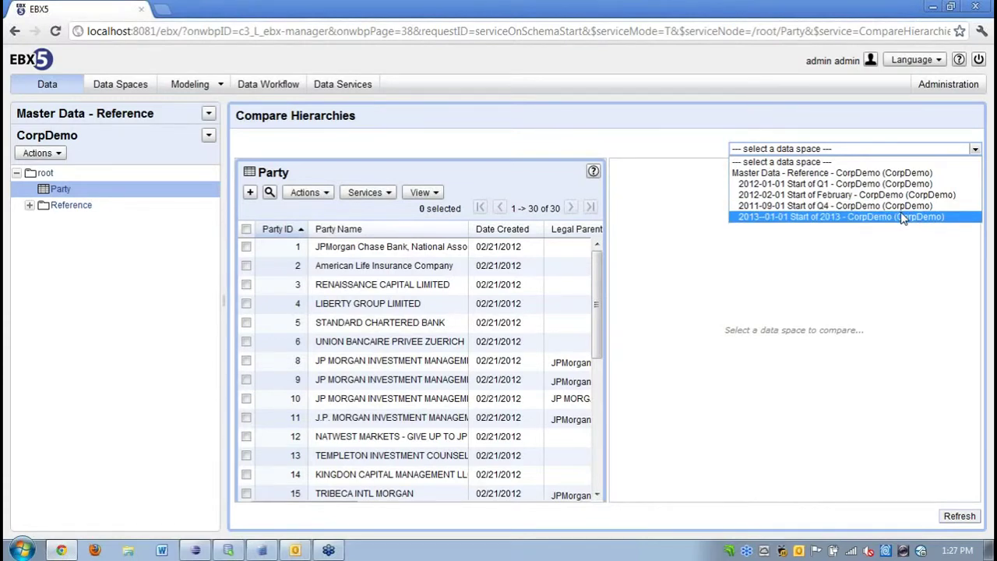
{"action": "left_click", "coordinate": [878, 173]}
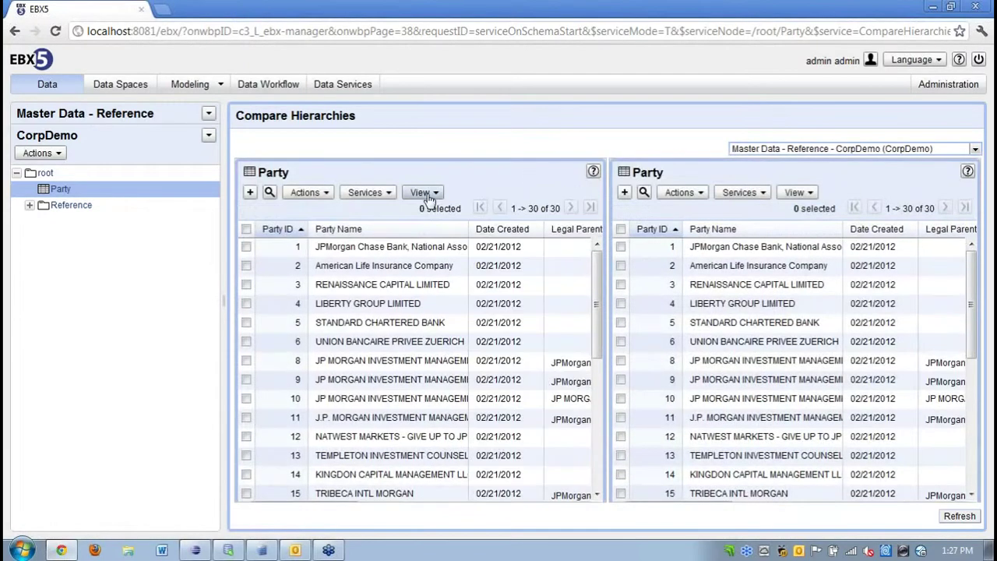
Apply 'Party by Legal Parent by Region' on the left pane and 'Sales Party by Region' on the right.
{"action": "left_click", "coordinate": [423, 192]}
{"action": "mouse_move", "coordinate": [461, 343]}
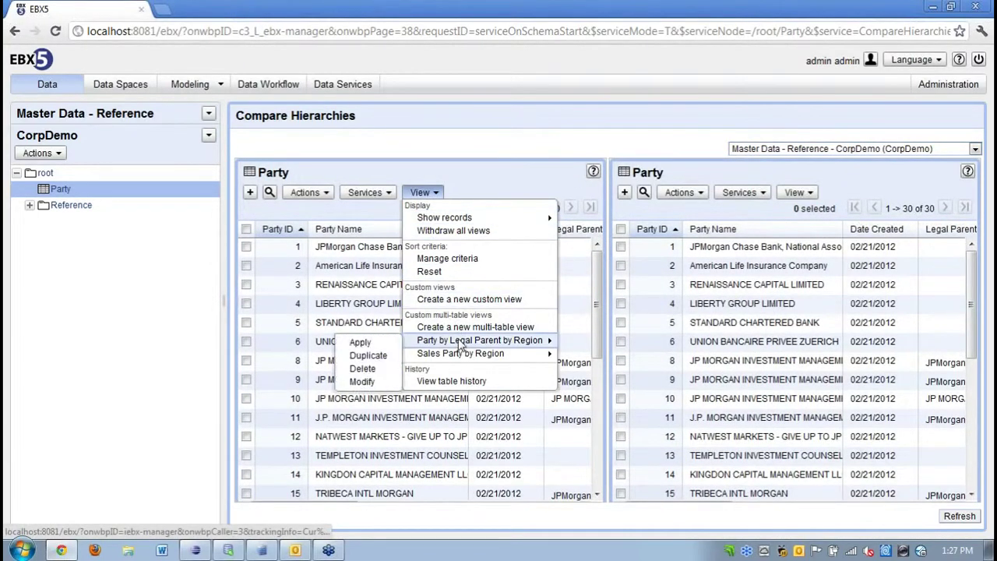
{"action": "left_click", "coordinate": [361, 343]}
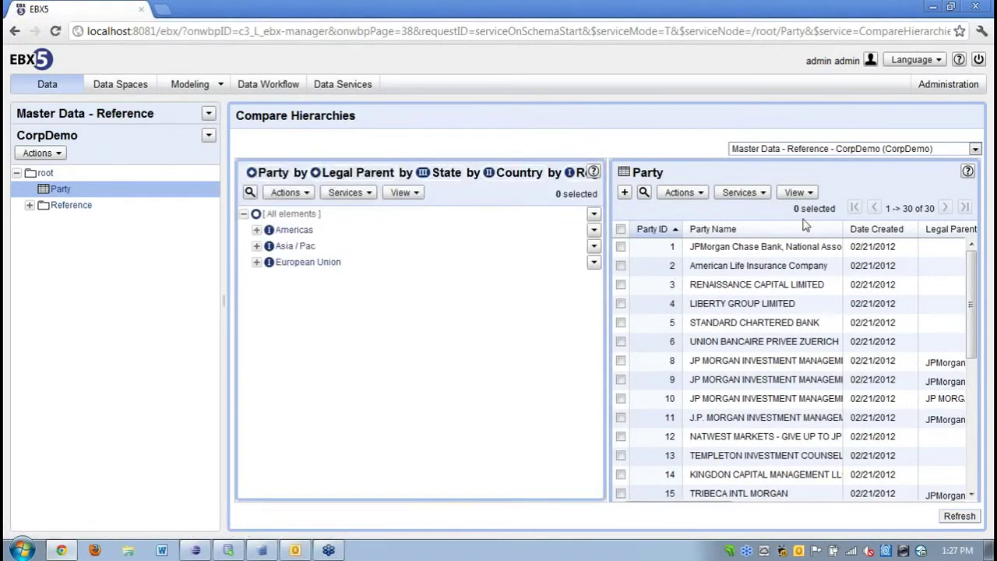
{"action": "left_click", "coordinate": [796, 193]}
{"action": "mouse_move", "coordinate": [835, 352]}
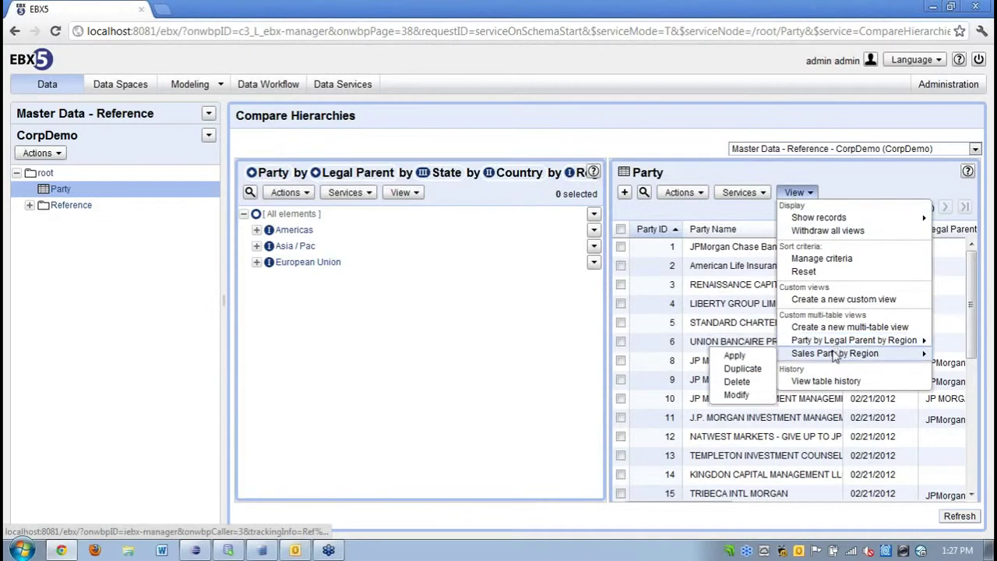
{"action": "left_click", "coordinate": [760, 357]}
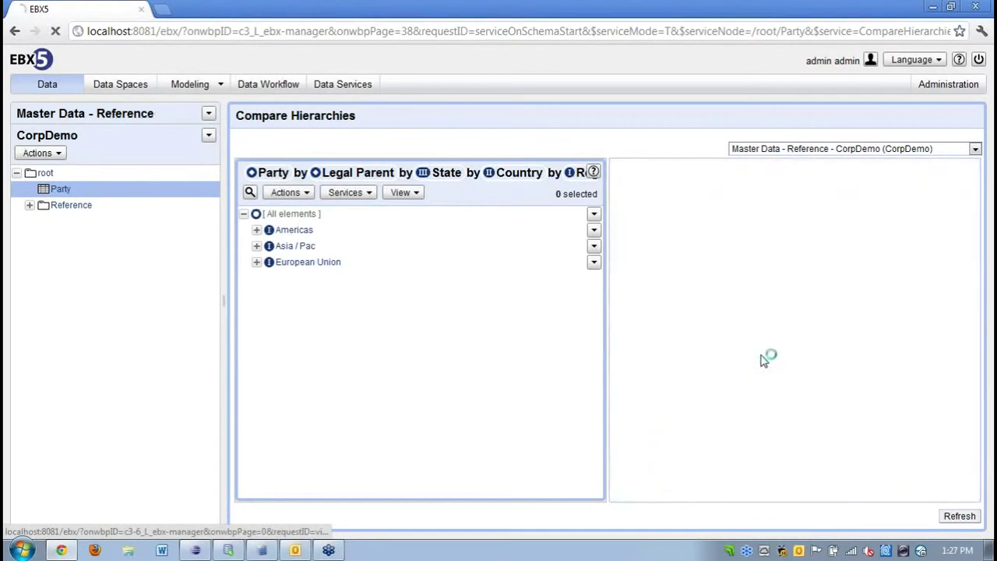
Fully expand the Americas branch in both the left and right panes.
{"action": "left_click", "coordinate": [594, 229]}
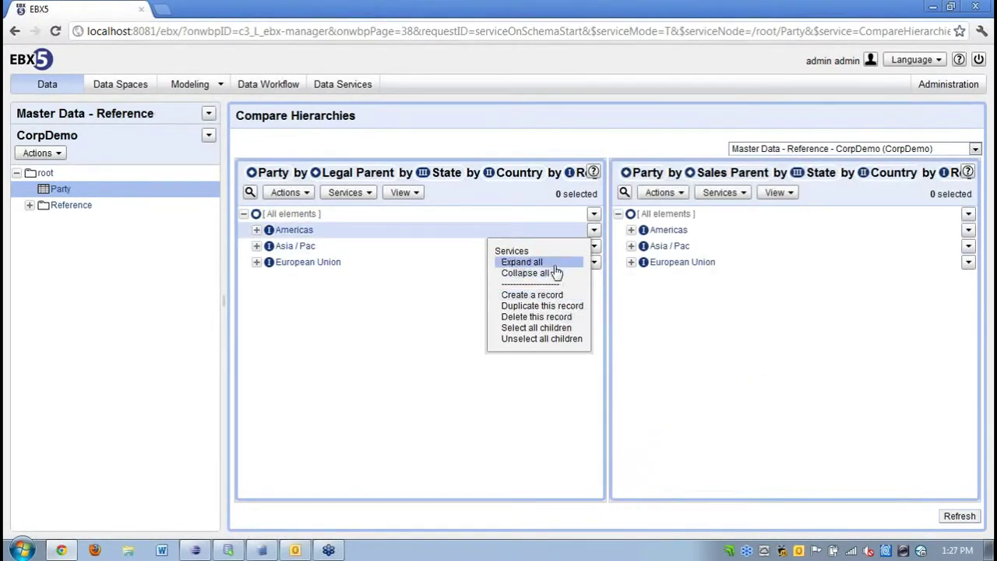
{"action": "left_click", "coordinate": [549, 263]}
{"action": "left_click", "coordinate": [968, 232]}
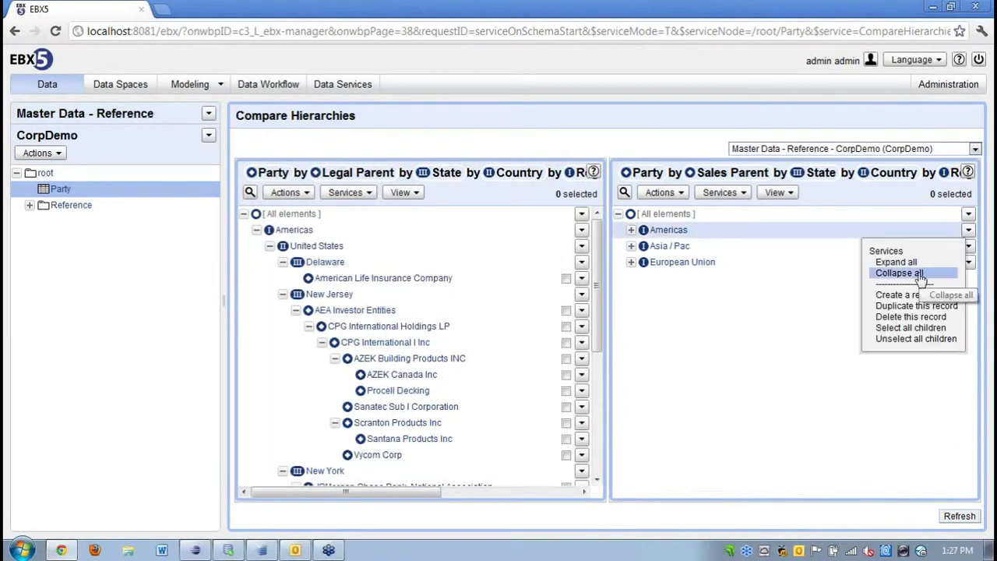
{"action": "left_click", "coordinate": [903, 262]}
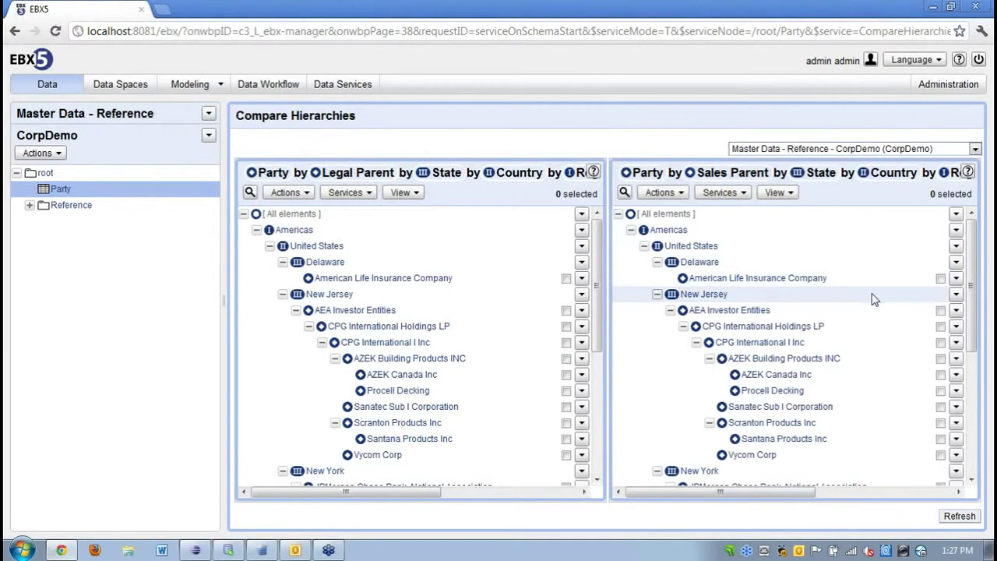
Move Scranton Products Inc under AZEK Building Products INC in the Sales Parent pane.
{"action": "left_click", "coordinate": [956, 425]}
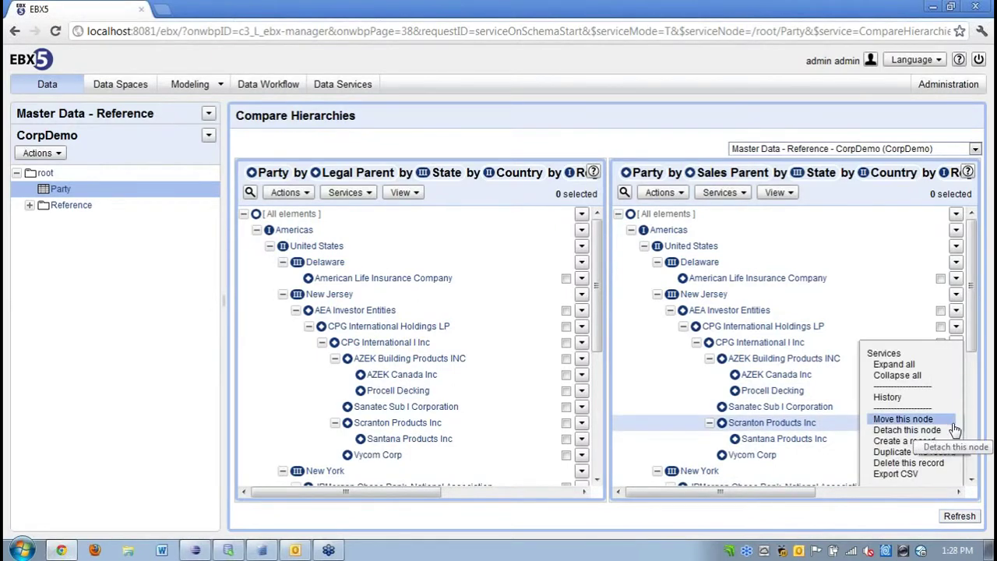
{"action": "left_click", "coordinate": [920, 420]}
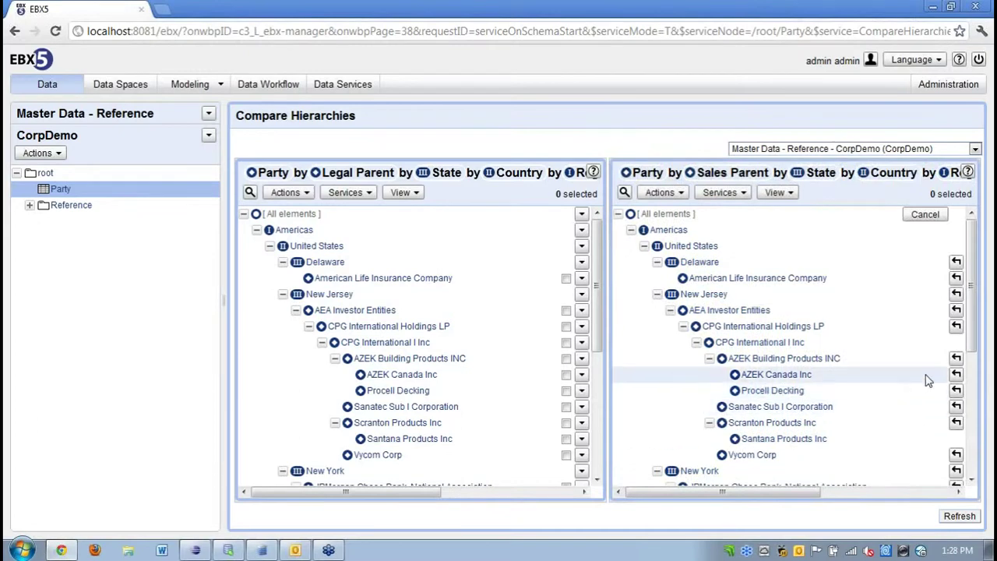
{"action": "left_click", "coordinate": [956, 358]}
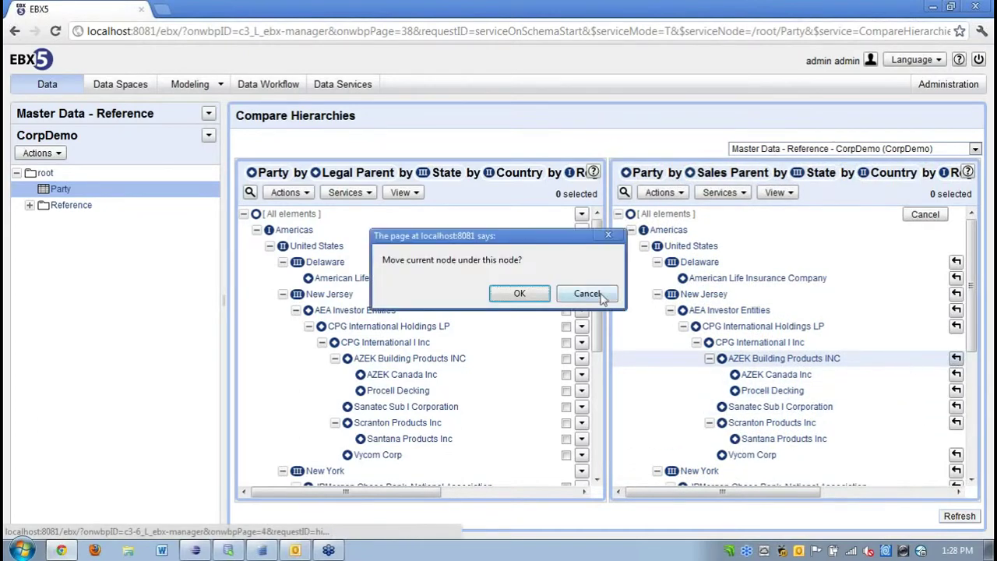
{"action": "left_click", "coordinate": [519, 293]}
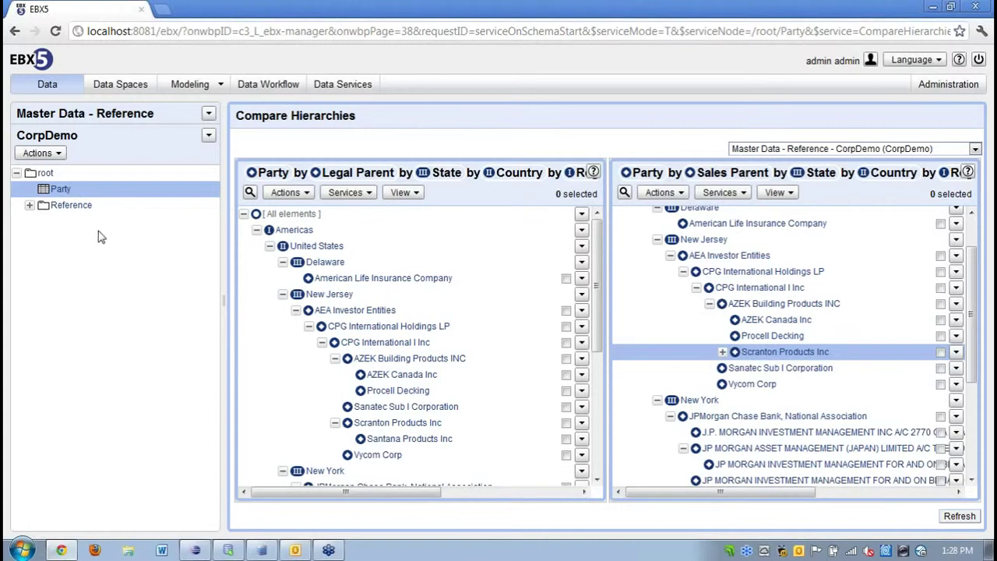
Open the Party table on its own and browse its table change History.
{"action": "left_click", "coordinate": [61, 190]}
{"action": "left_click", "coordinate": [335, 136]}
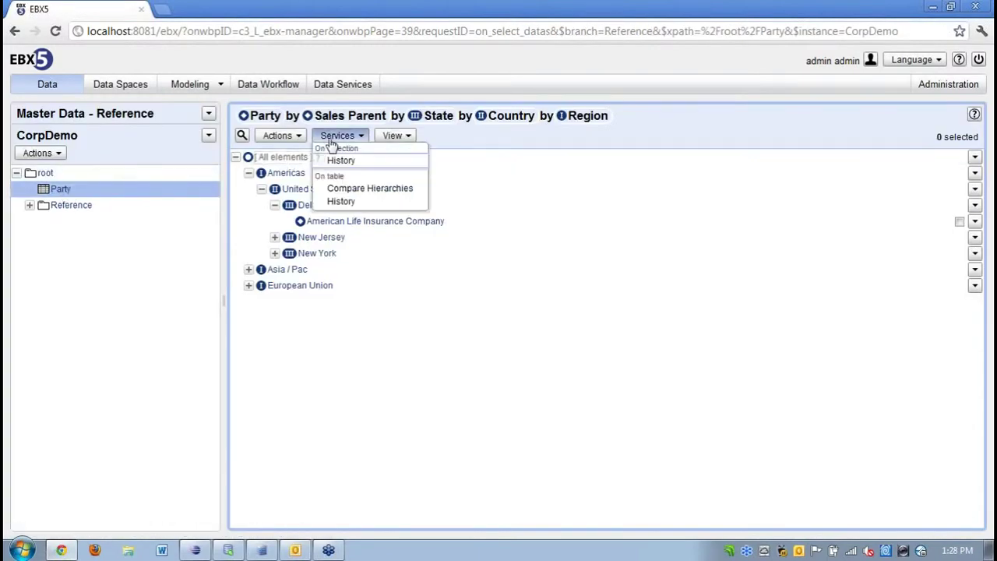
{"action": "left_click", "coordinate": [341, 201]}
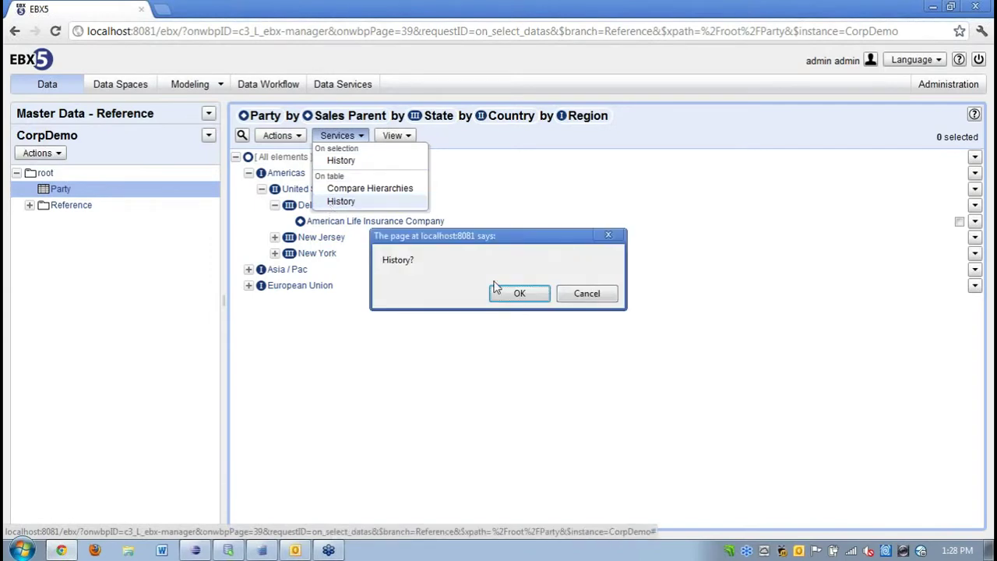
{"action": "left_click", "coordinate": [514, 293]}
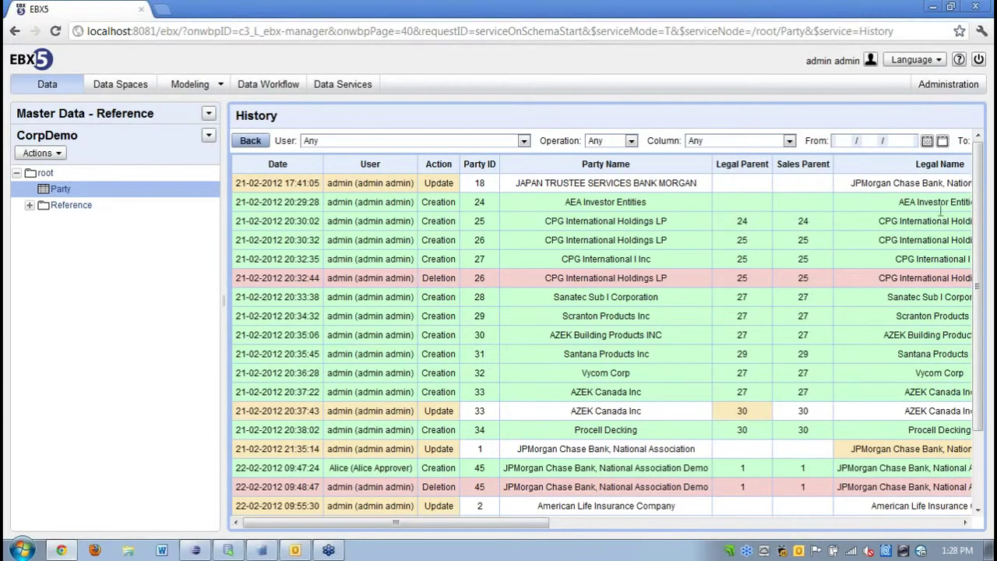
{"action": "left_click_drag", "start_coordinate": [542, 528], "coordinate": [898, 506]}
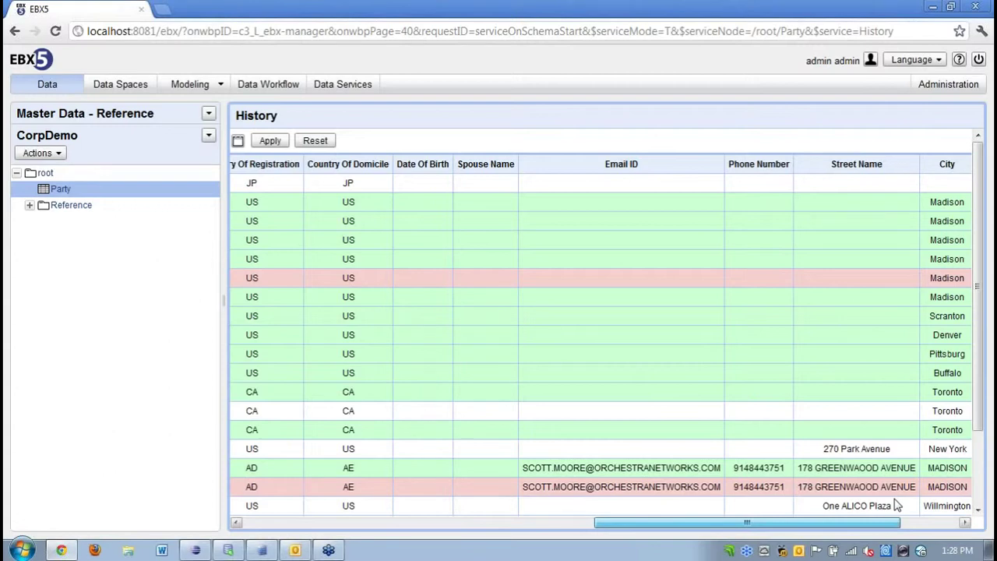
{"action": "scroll", "coordinate": [897, 505], "scroll_direction": "right", "scroll_amount": 2}
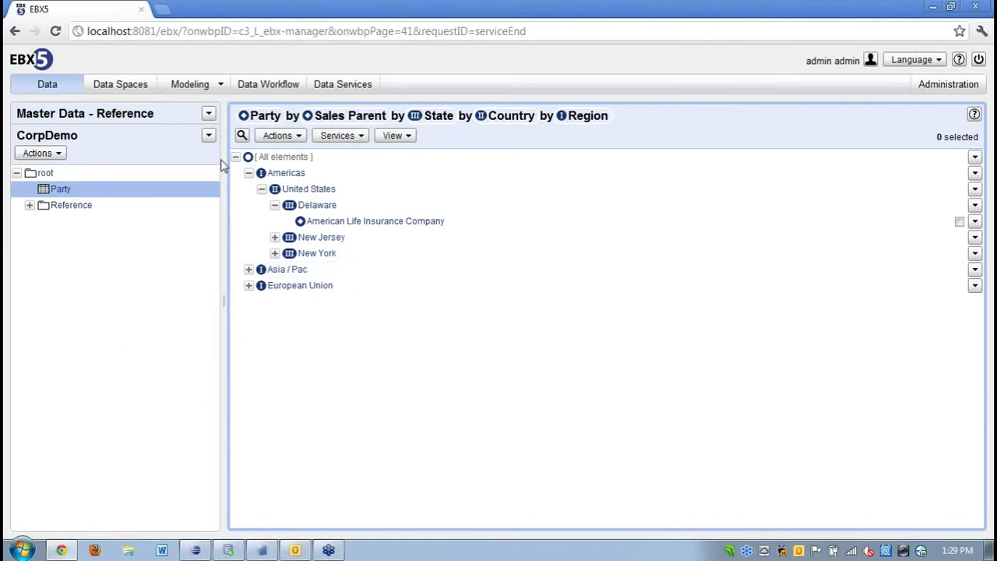
Create and start a Create a Party with Stewardship workflow documented as 'Todays demo'.
{"action": "left_click", "coordinate": [256, 87]}
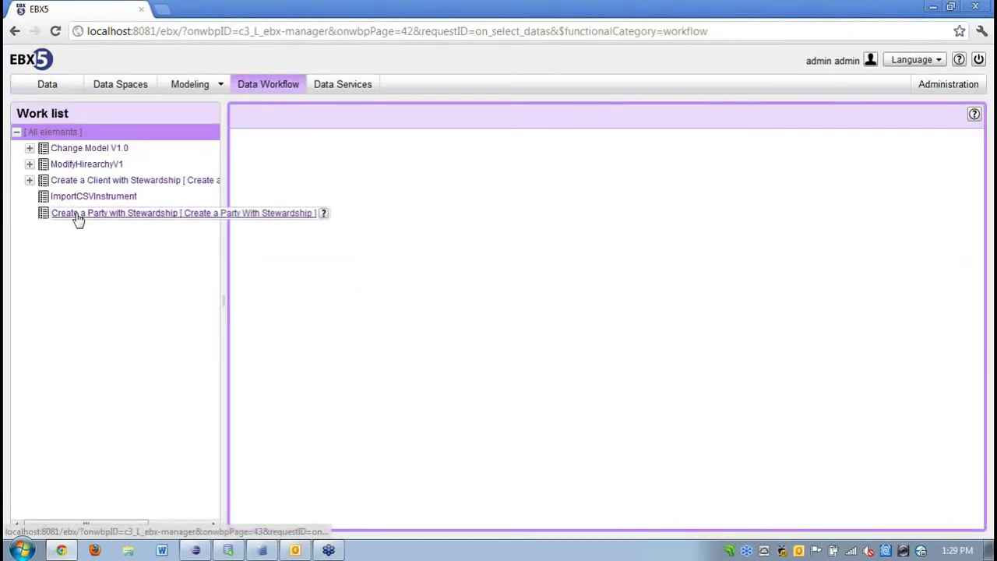
{"action": "left_click", "coordinate": [78, 216]}
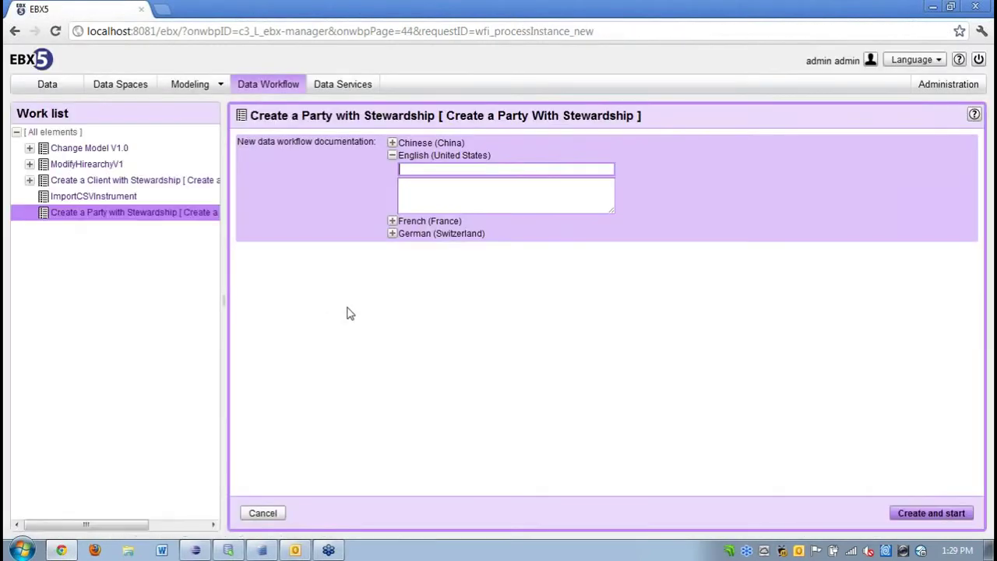
{"action": "type", "text": "Todays demo"}
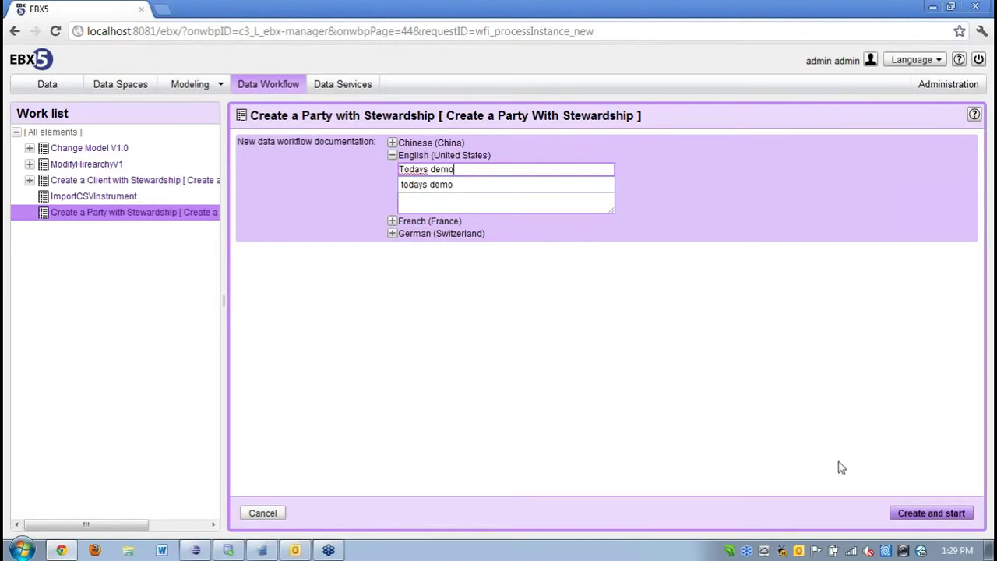
{"action": "left_click", "coordinate": [925, 513]}
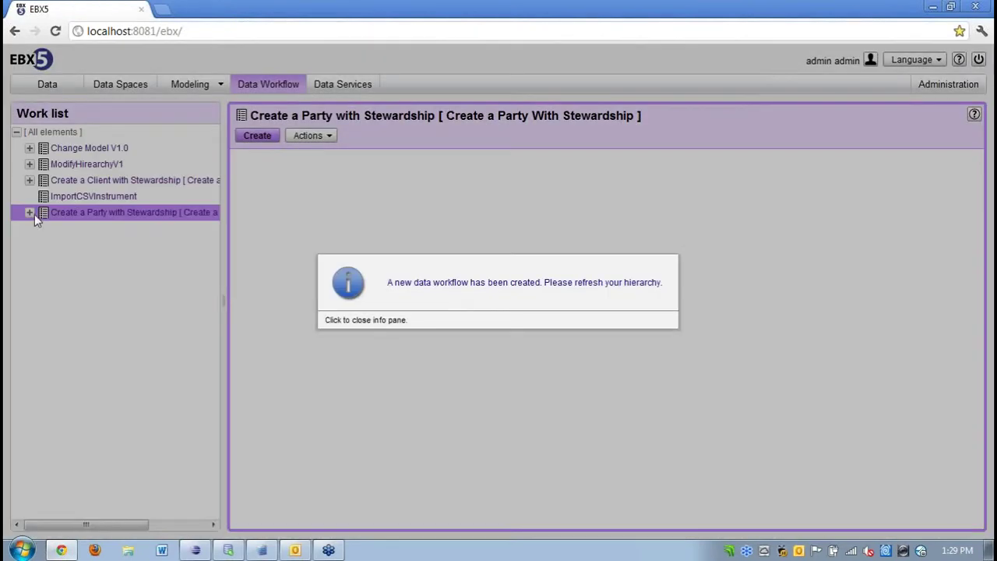
Open the Todays demo workflow and inspect its Create a new Party step.
{"action": "left_click", "coordinate": [34, 214]}
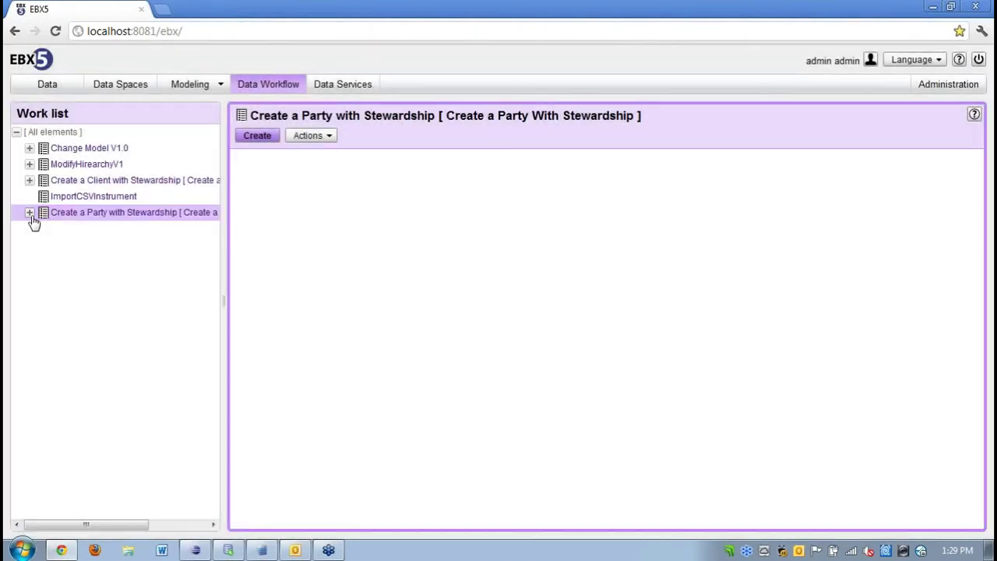
{"action": "left_click", "coordinate": [31, 212]}
{"action": "left_click", "coordinate": [73, 233]}
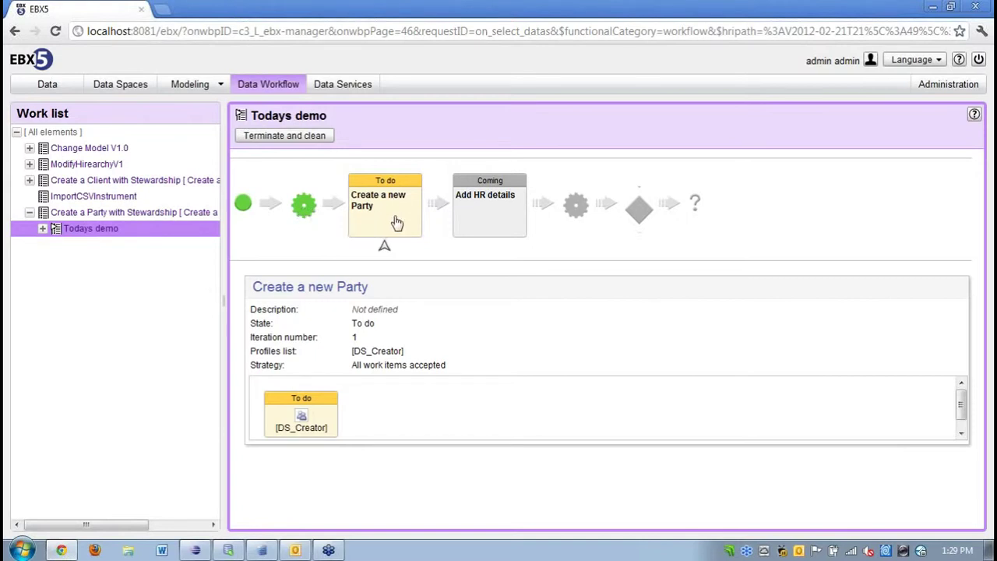
{"action": "left_click", "coordinate": [394, 222]}
{"action": "mouse_move", "coordinate": [329, 404]}
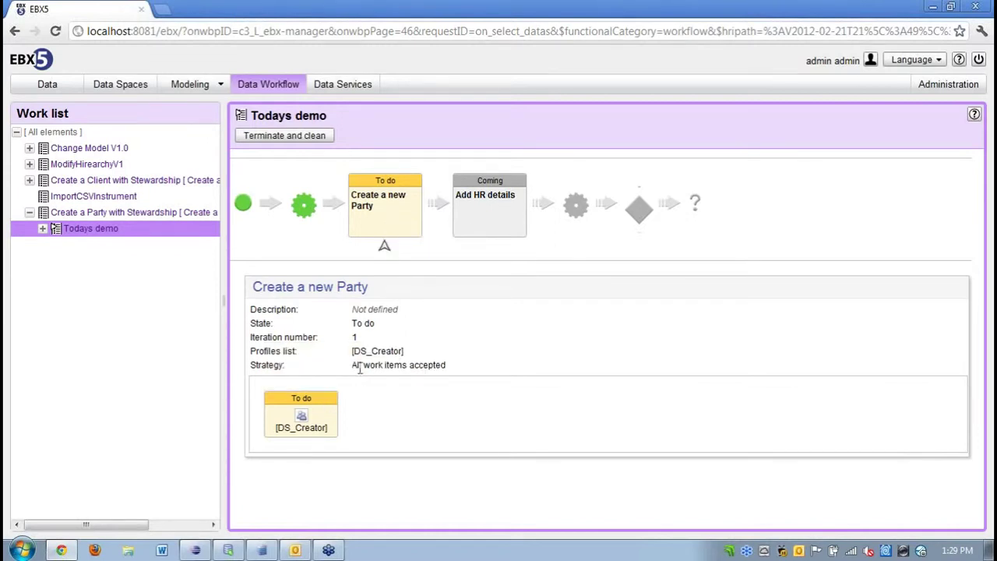
Sign back in with the creator account and expand Create a Party with Stewardship in the work list.
{"action": "left_click", "coordinate": [980, 61]}
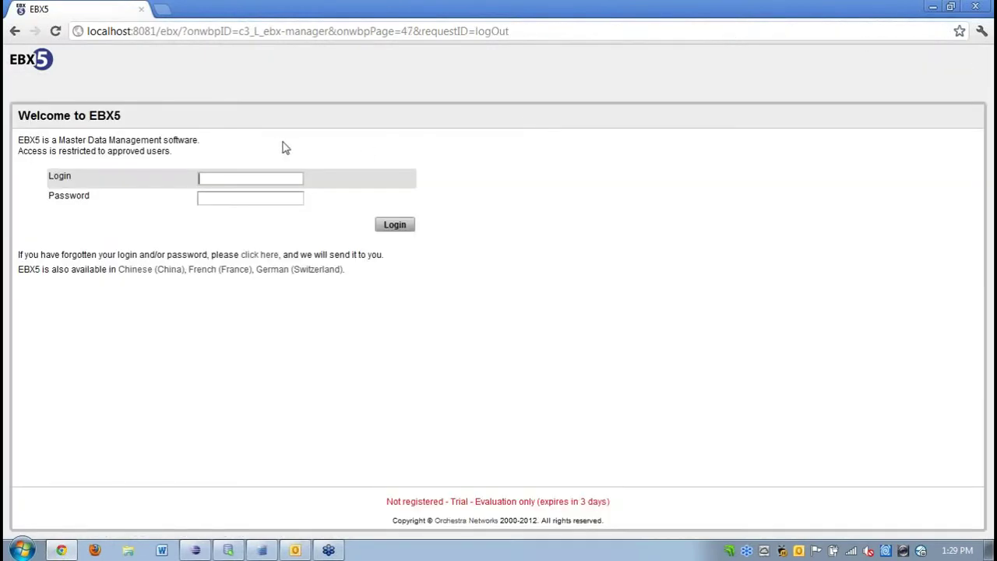
{"action": "type", "text": "Carl"}
{"action": "key", "text": "Tab"}
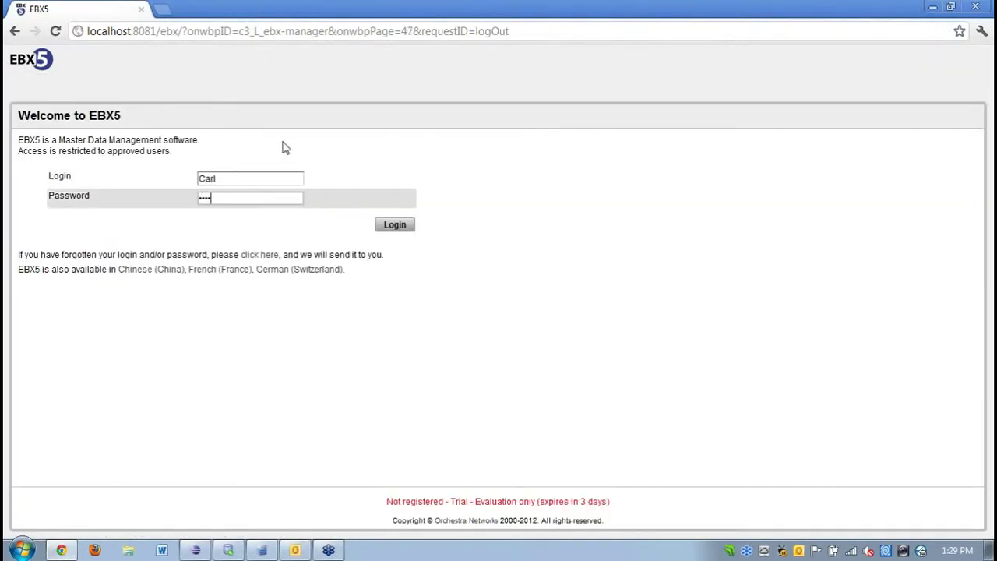
{"action": "key", "text": "Return"}
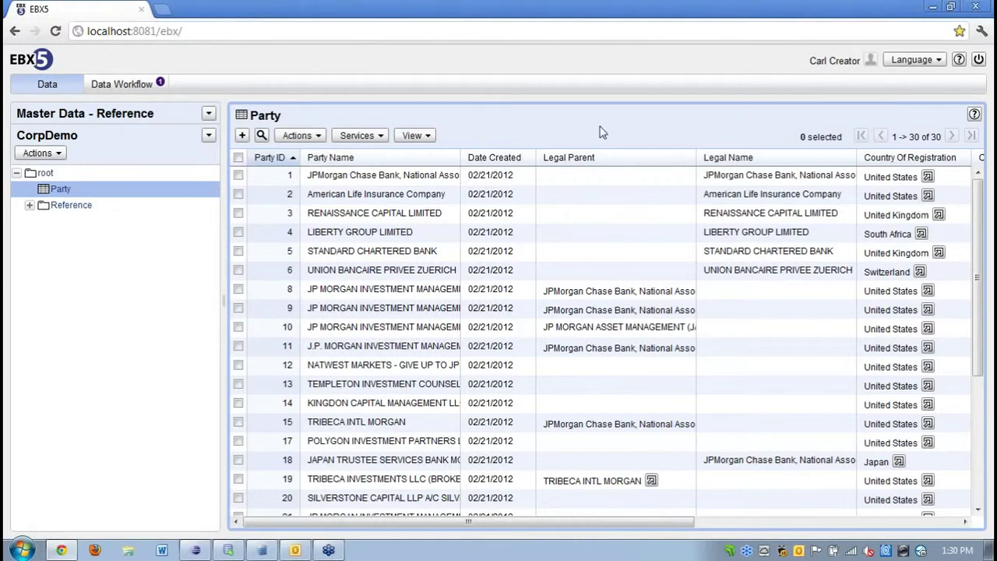
{"action": "left_click", "coordinate": [134, 91]}
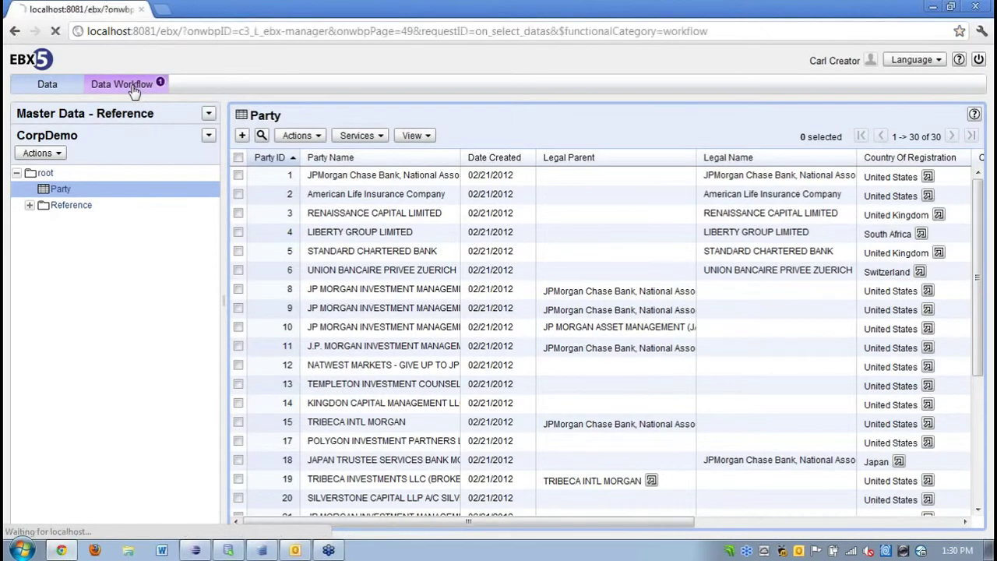
{"action": "left_click", "coordinate": [29, 198]}
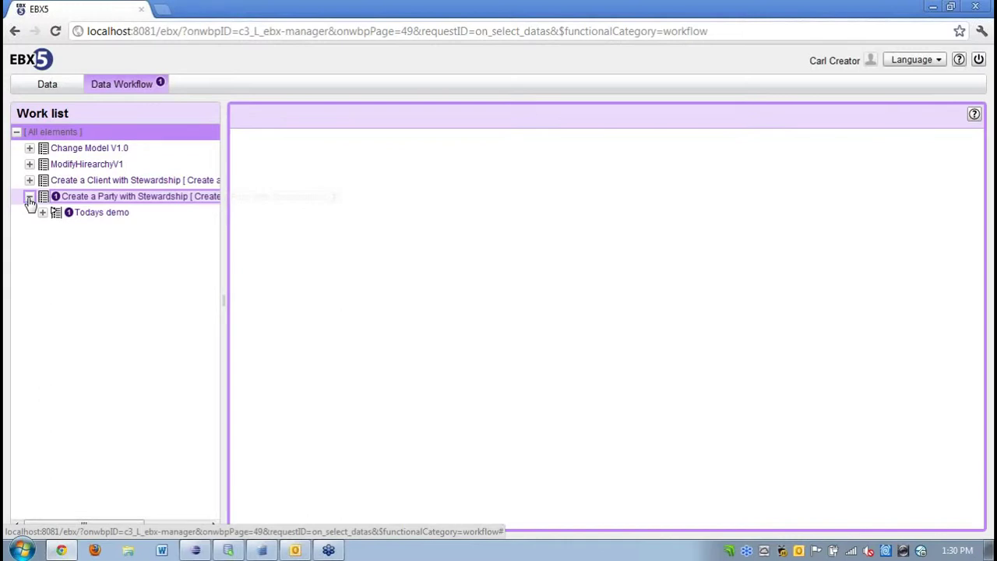
In the Create a new Party task, set Country Of Domicile to Antigua and Barbuda and submit the party.
{"action": "left_click", "coordinate": [42, 212]}
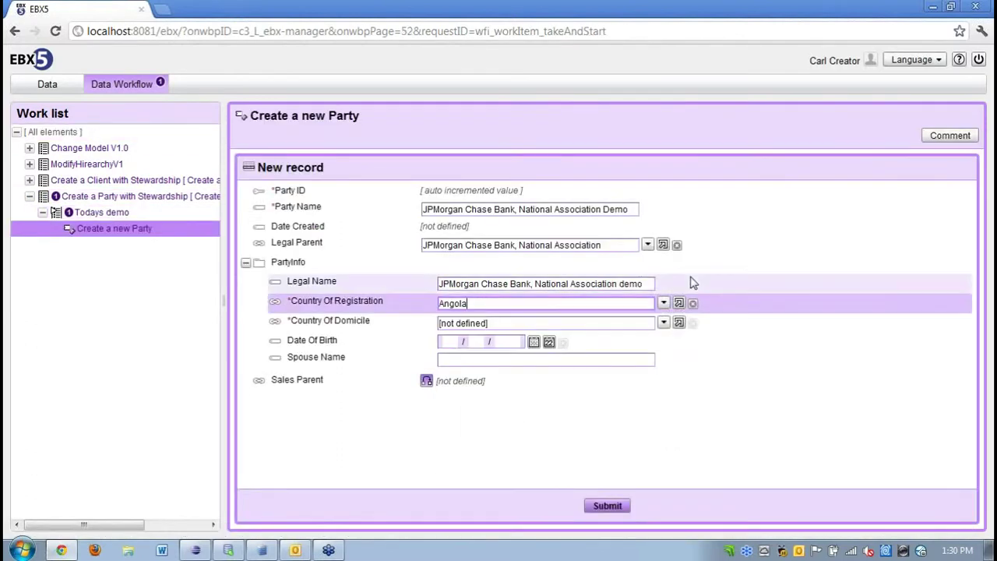
{"action": "left_click", "coordinate": [663, 322]}
{"action": "left_click", "coordinate": [470, 400]}
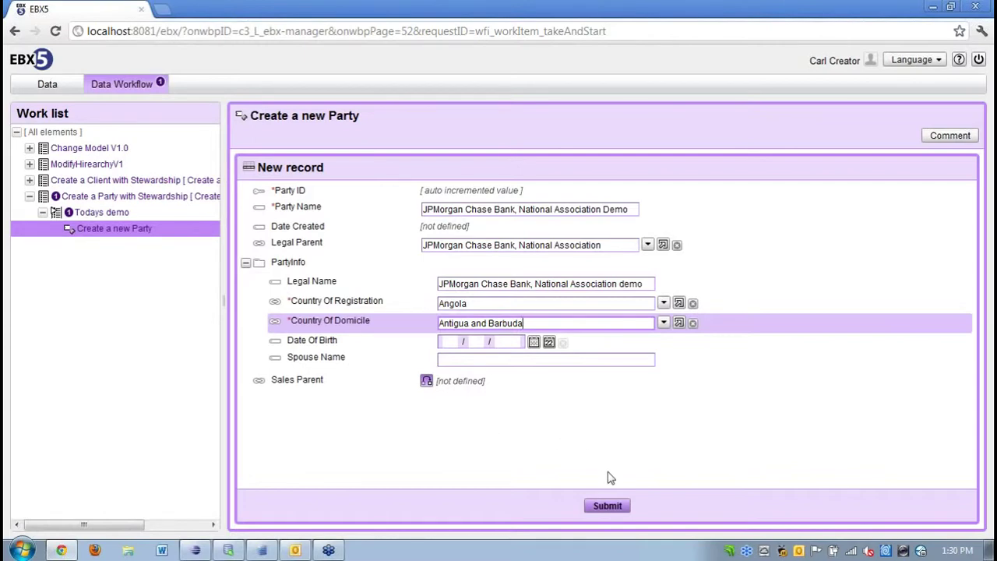
{"action": "left_click", "coordinate": [607, 506]}
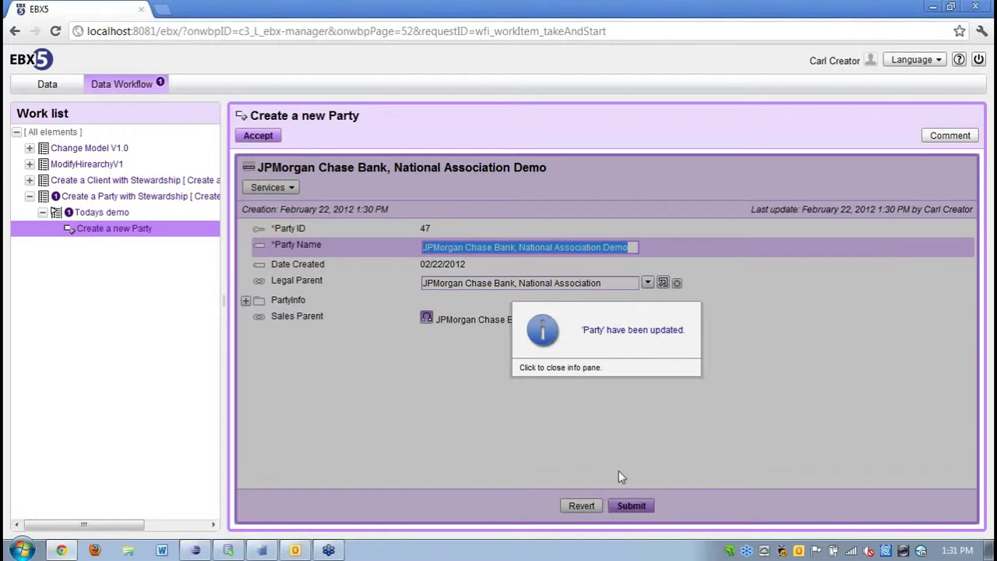
{"action": "left_click", "coordinate": [765, 402]}
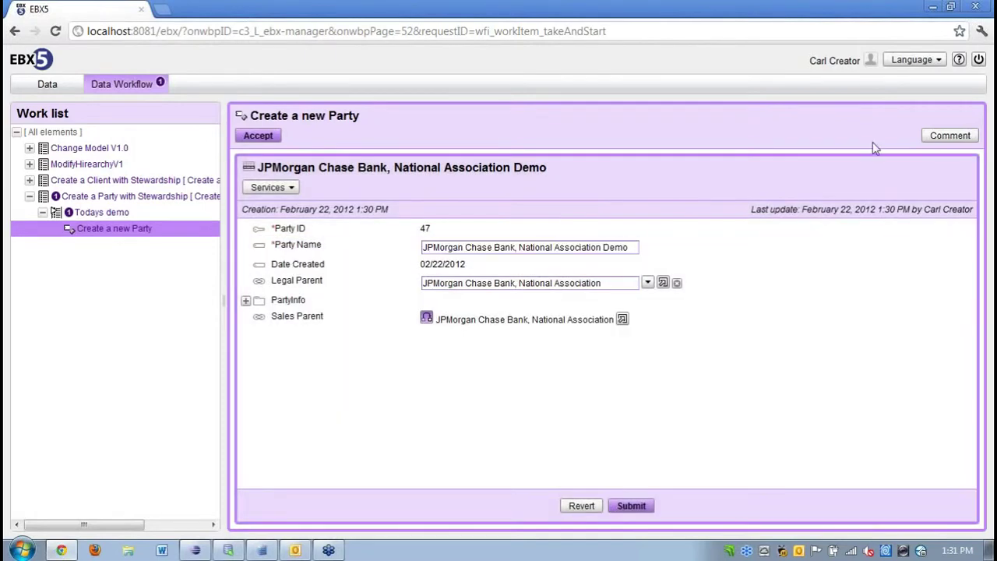
Comment 'Created the party' on the work item and accept it.
{"action": "left_click", "coordinate": [944, 137]}
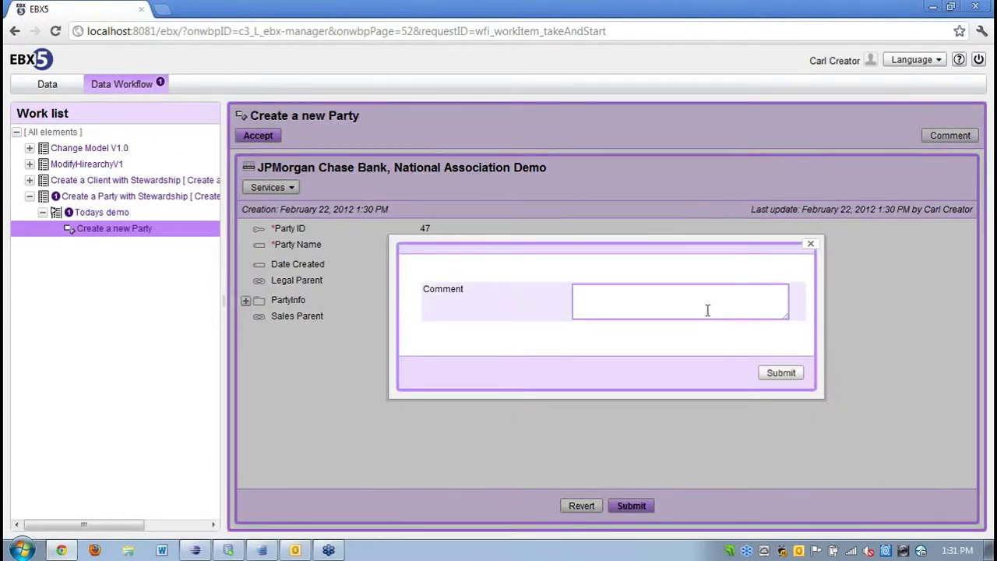
{"action": "type", "text": "Created the party"}
{"action": "left_click", "coordinate": [771, 373]}
{"action": "left_click", "coordinate": [264, 135]}
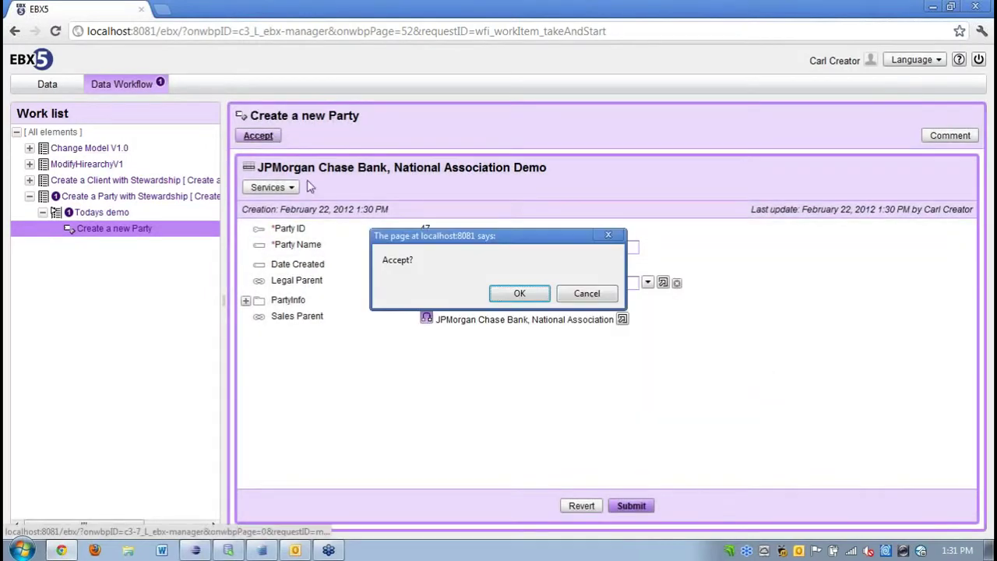
{"action": "left_click", "coordinate": [514, 296]}
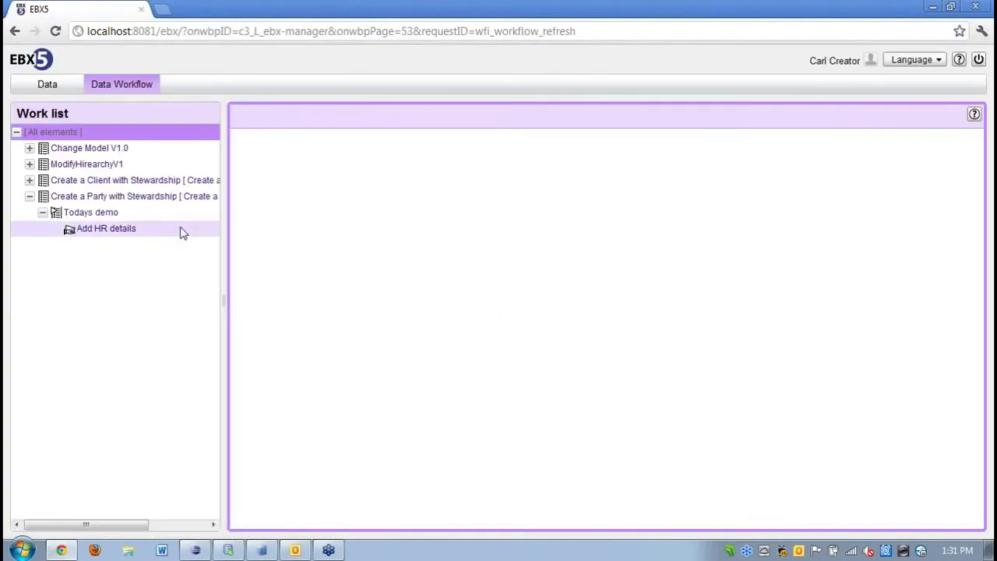
Check Todays demo: Create a new Party is complete and Add HR details pending, then switch to Outlook.
{"action": "left_click", "coordinate": [98, 218]}
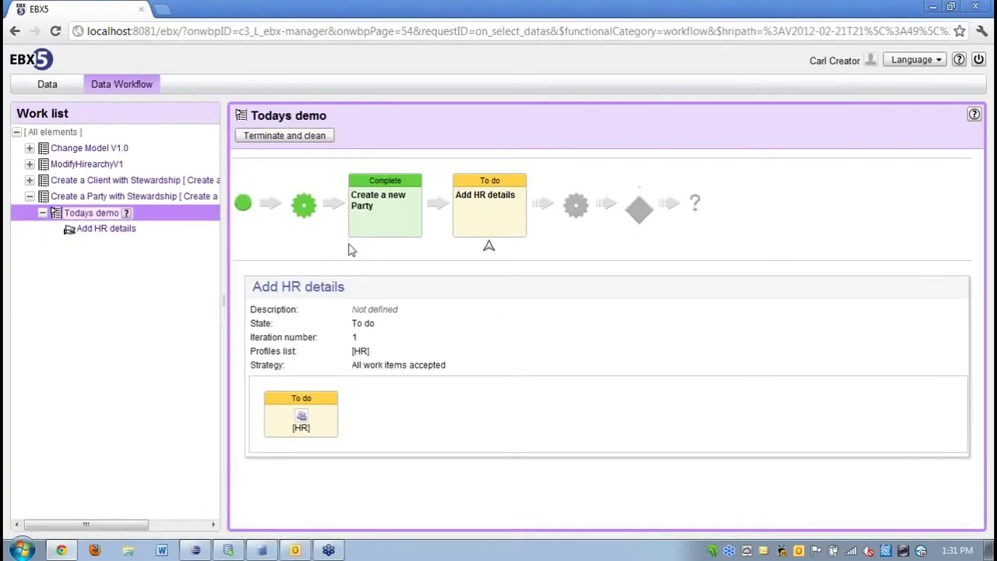
{"action": "left_click", "coordinate": [392, 229]}
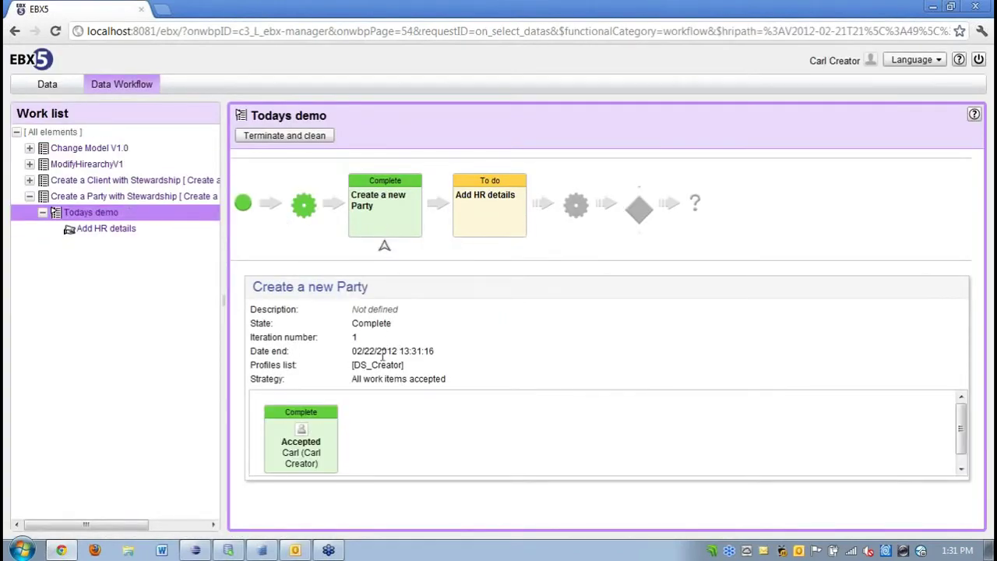
{"action": "mouse_move", "coordinate": [315, 439]}
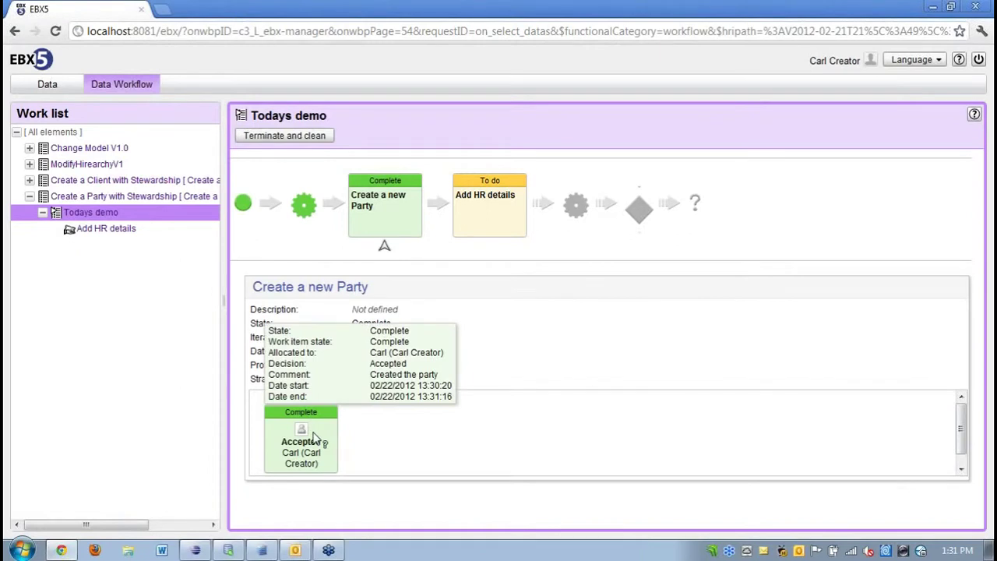
{"action": "left_click", "coordinate": [507, 226]}
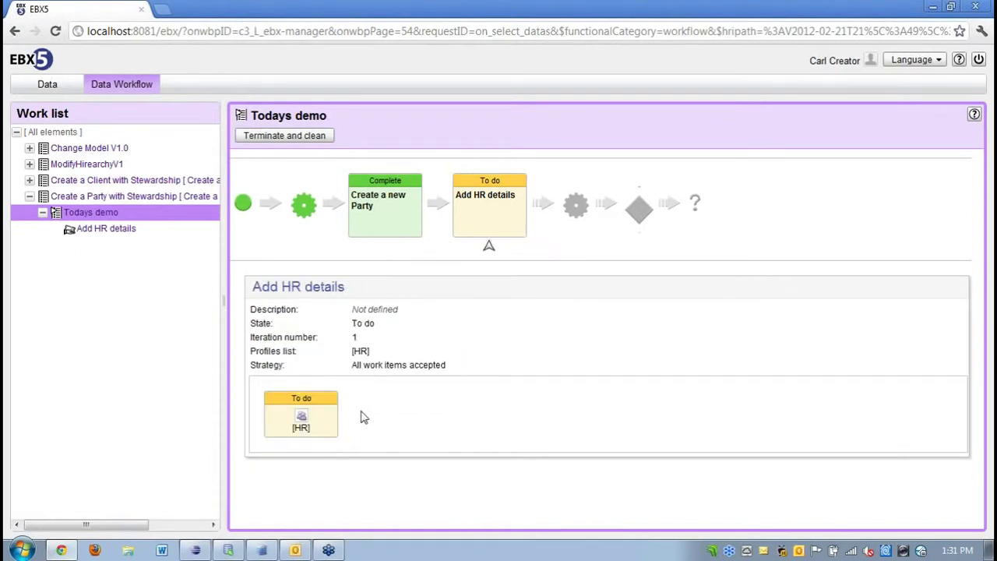
{"action": "left_click", "coordinate": [297, 550]}
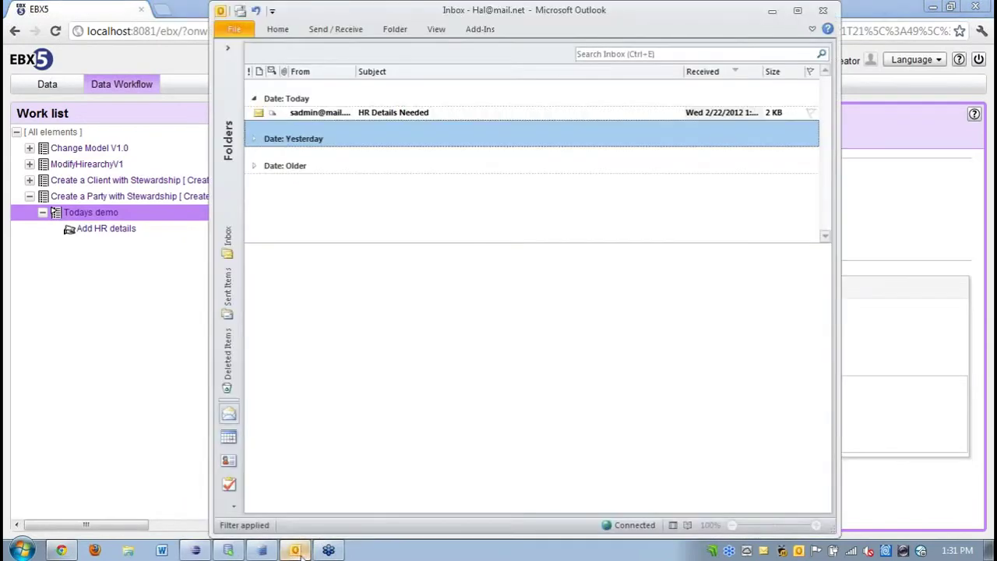
Read the HR Details Needed email, close the old Chrome window, and follow the email's workflow link.
{"action": "left_click", "coordinate": [315, 115]}
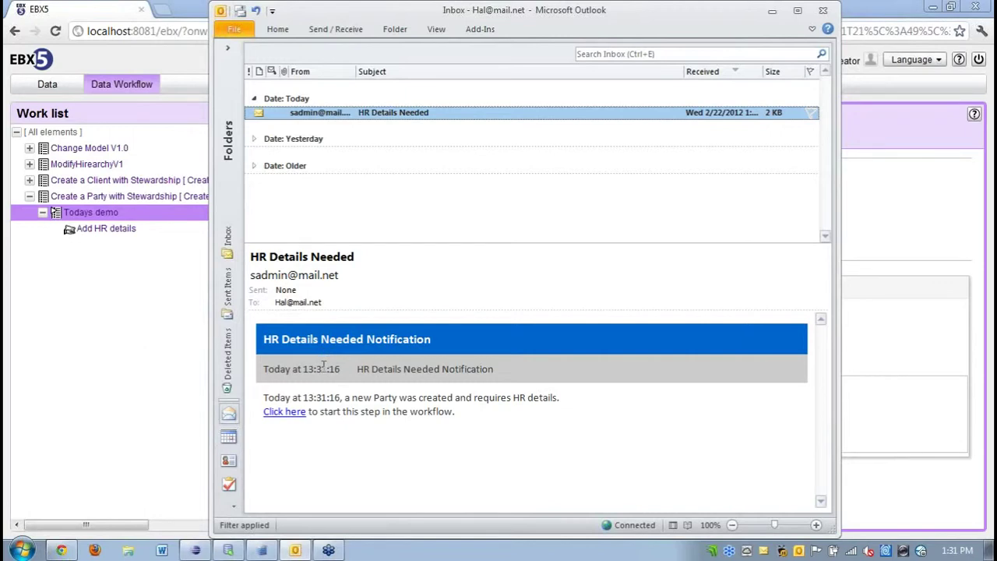
{"action": "left_click", "coordinate": [980, 10]}
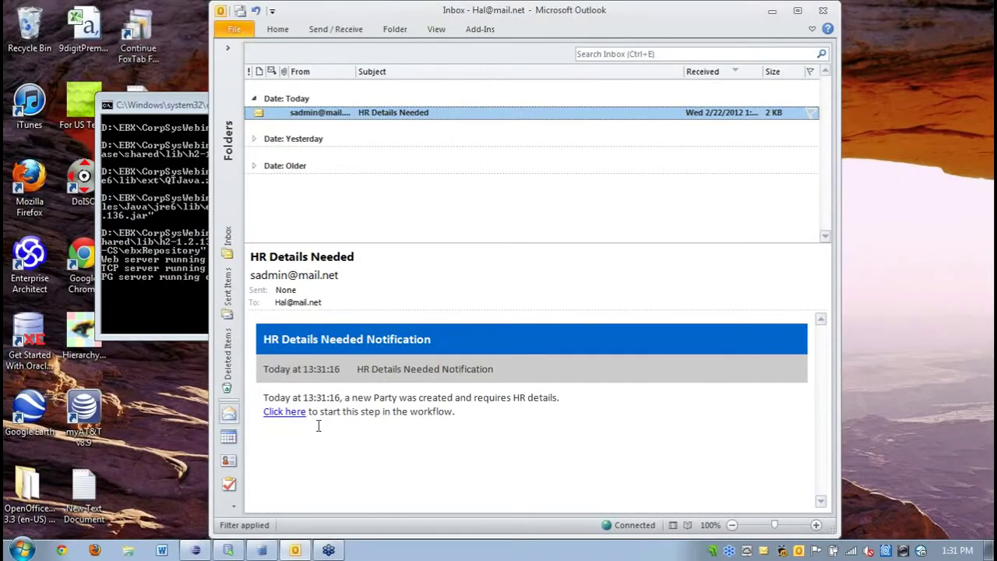
{"action": "left_click", "coordinate": [285, 413]}
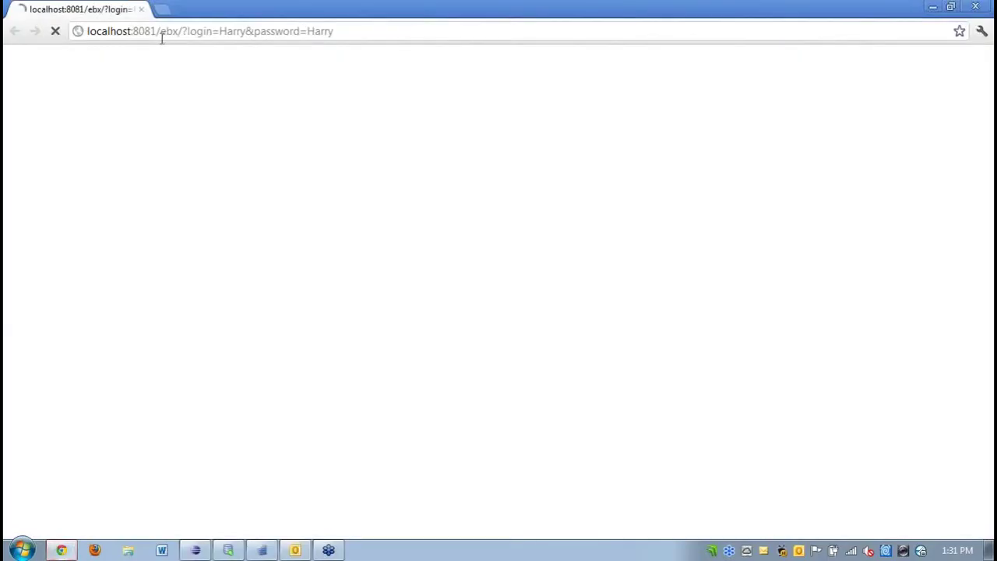
Take and start the Add HR details item under Create a Party with Stewardship > Todays demo.
{"action": "left_click", "coordinate": [123, 87]}
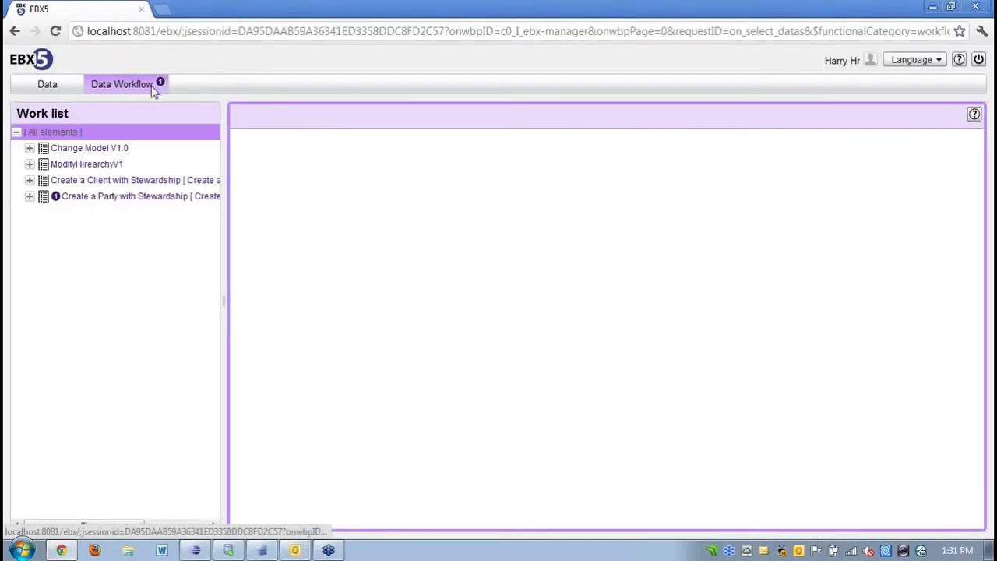
{"action": "left_click", "coordinate": [29, 196]}
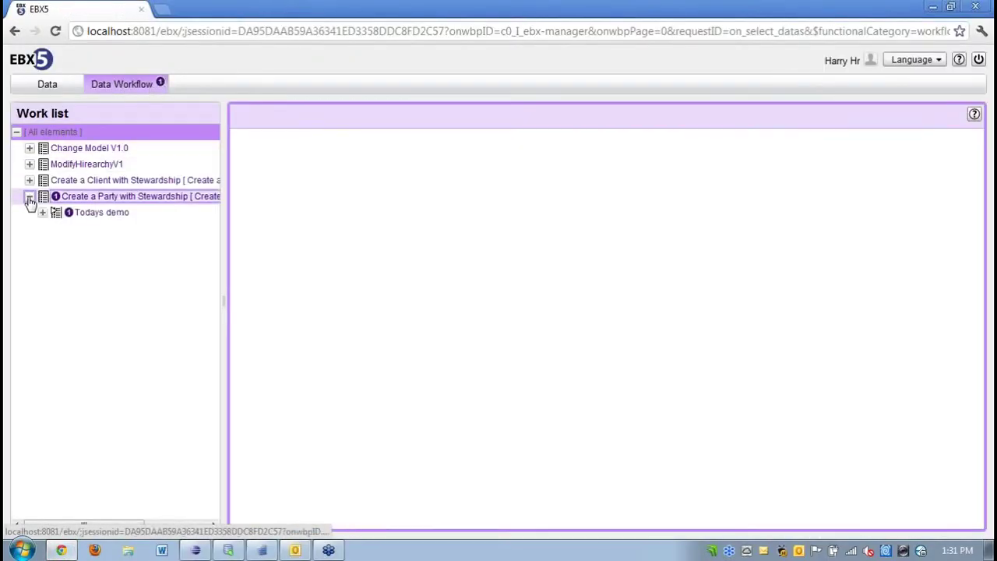
{"action": "left_click", "coordinate": [85, 214]}
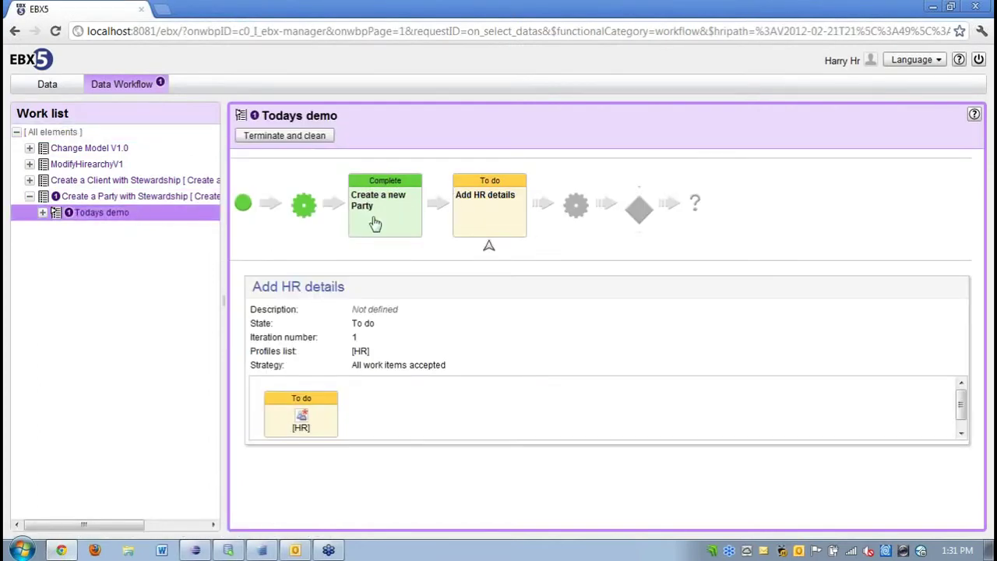
{"action": "left_click", "coordinate": [42, 213]}
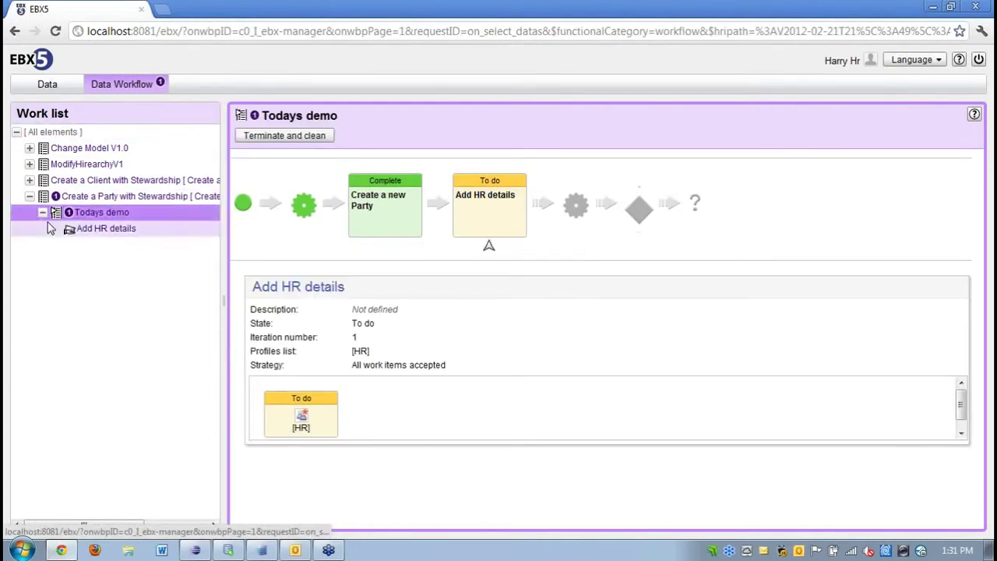
{"action": "left_click", "coordinate": [91, 232]}
{"action": "left_click", "coordinate": [381, 220]}
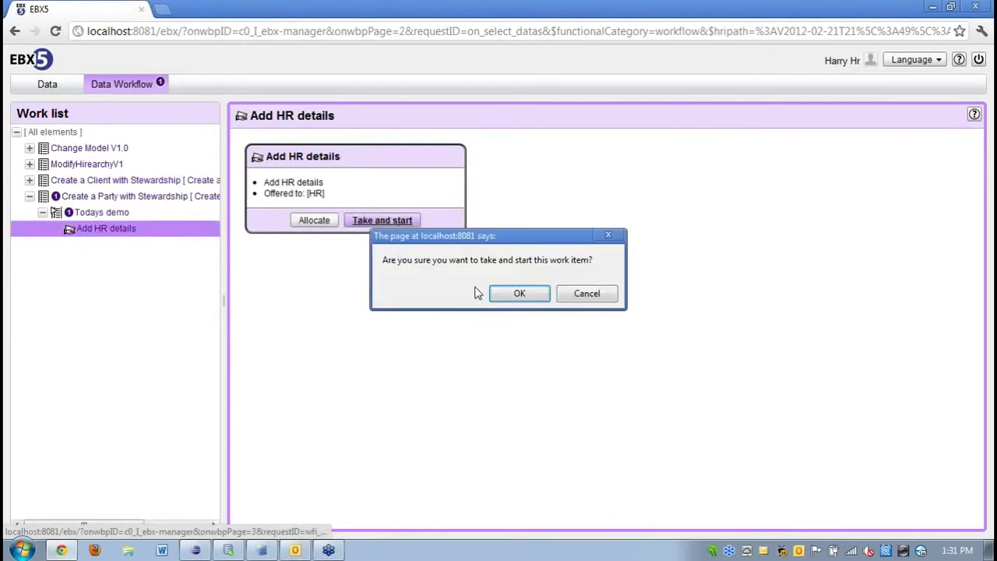
{"action": "left_click", "coordinate": [506, 295]}
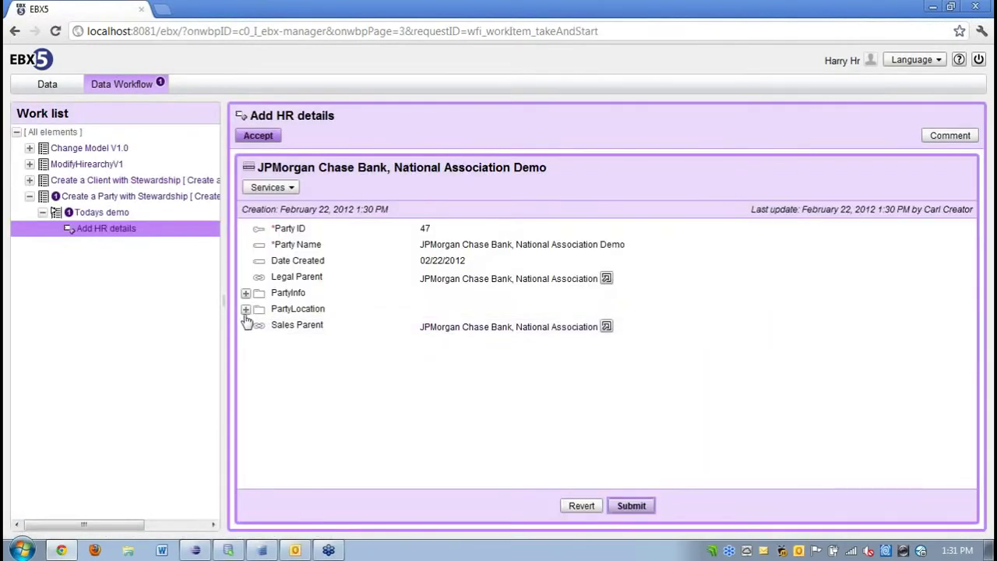
Expand PartyLocation and autofill the e-mail, phone, street and city from the saved contact.
{"action": "left_click", "coordinate": [246, 309]}
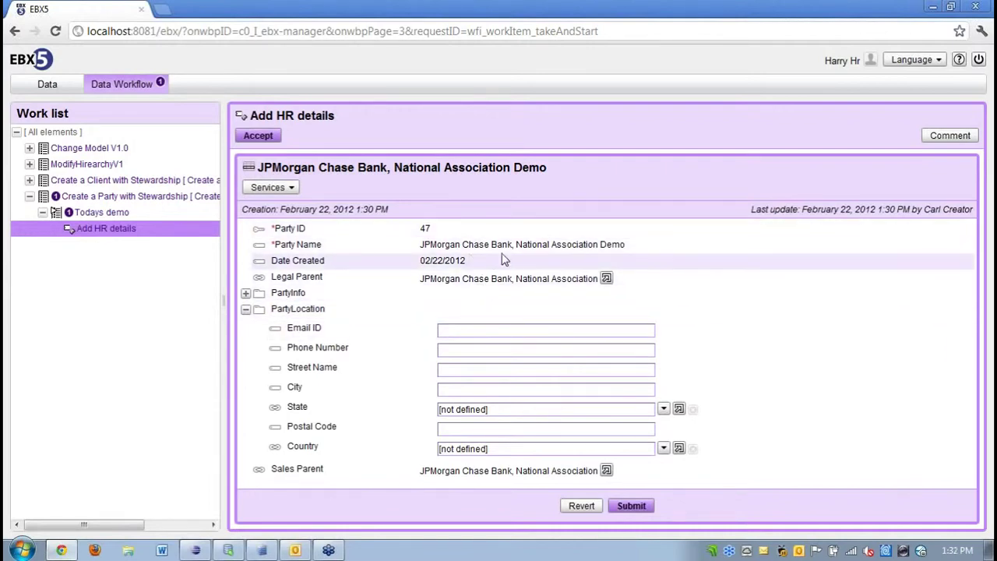
{"action": "left_click", "coordinate": [466, 331]}
{"action": "type", "text": "sco"}
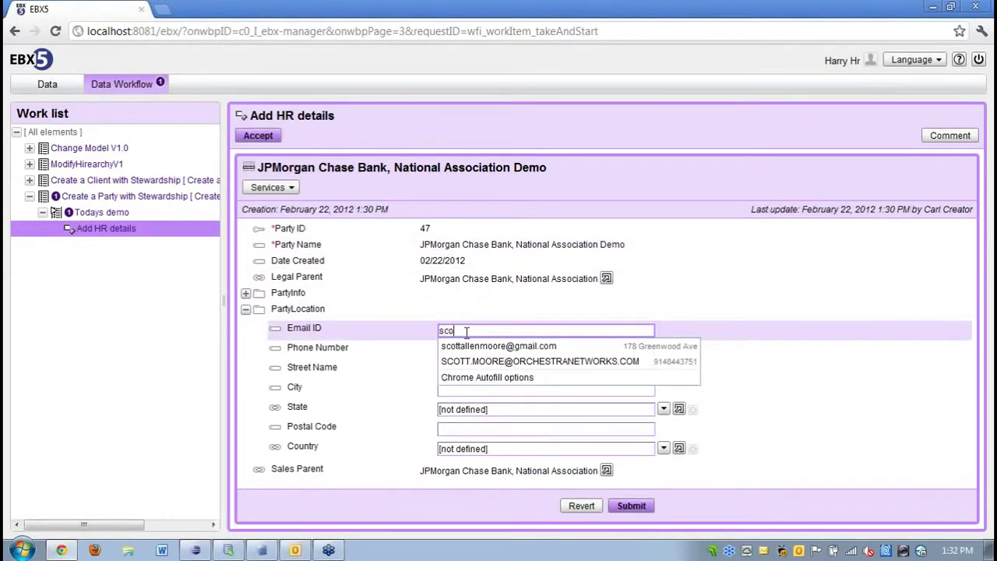
{"action": "key", "text": "Down"}
{"action": "key", "text": "Down"}
{"action": "key", "text": "Return"}
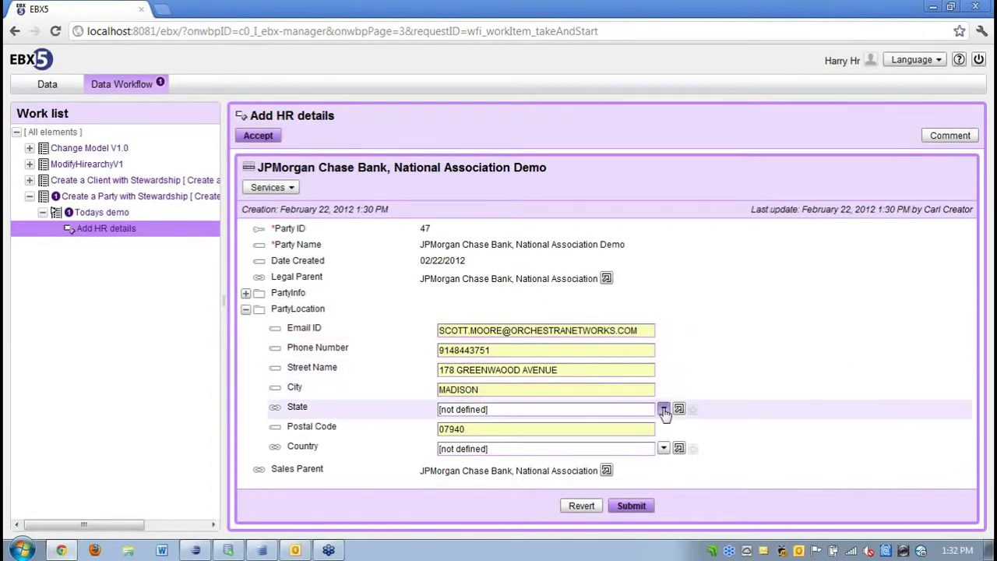
Set State to Alabama and Country to United States, then submit the location details.
{"action": "left_click", "coordinate": [663, 408]}
{"action": "left_click", "coordinate": [481, 416]}
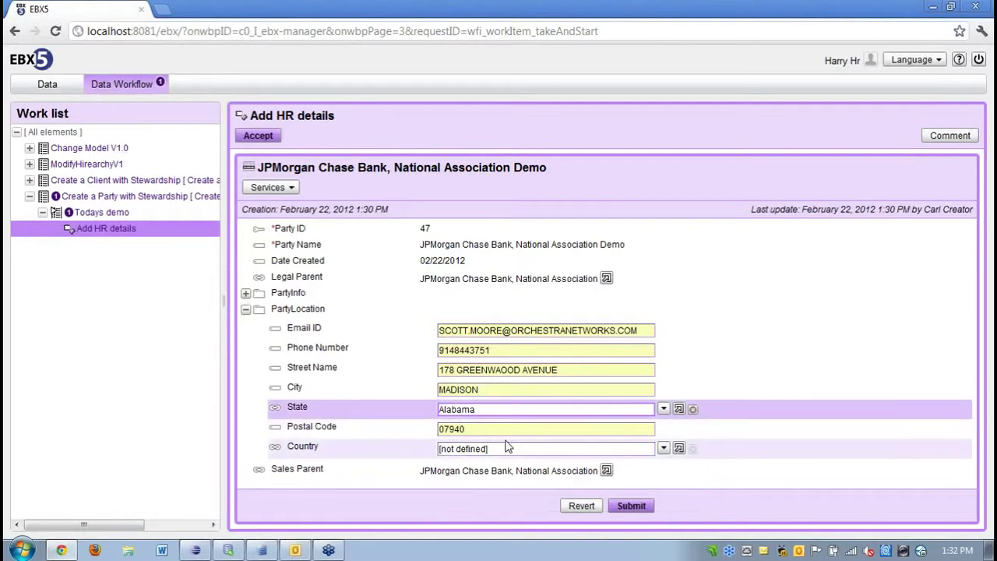
{"action": "left_click", "coordinate": [663, 448]}
{"action": "left_click", "coordinate": [490, 492]}
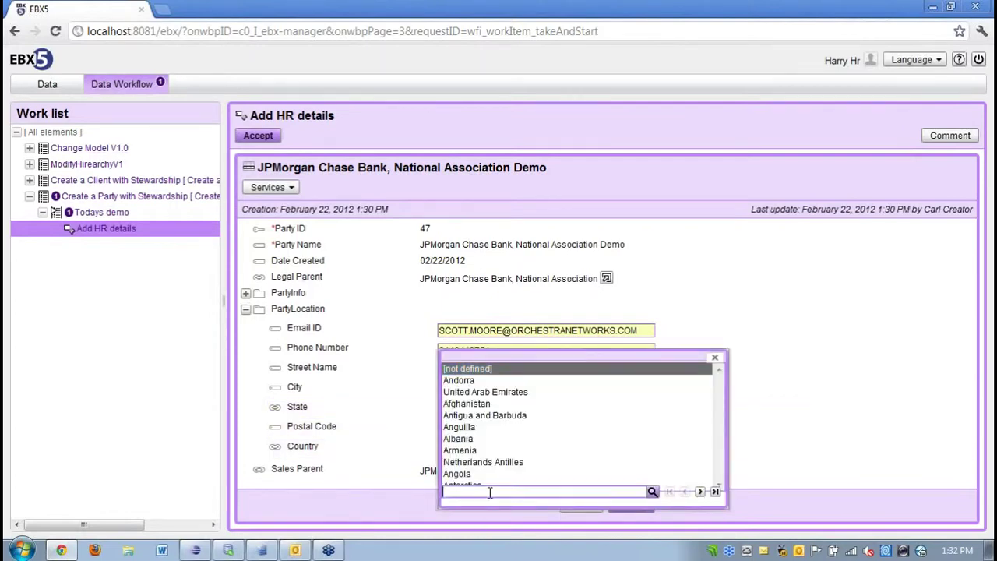
{"action": "type", "text": "unit"}
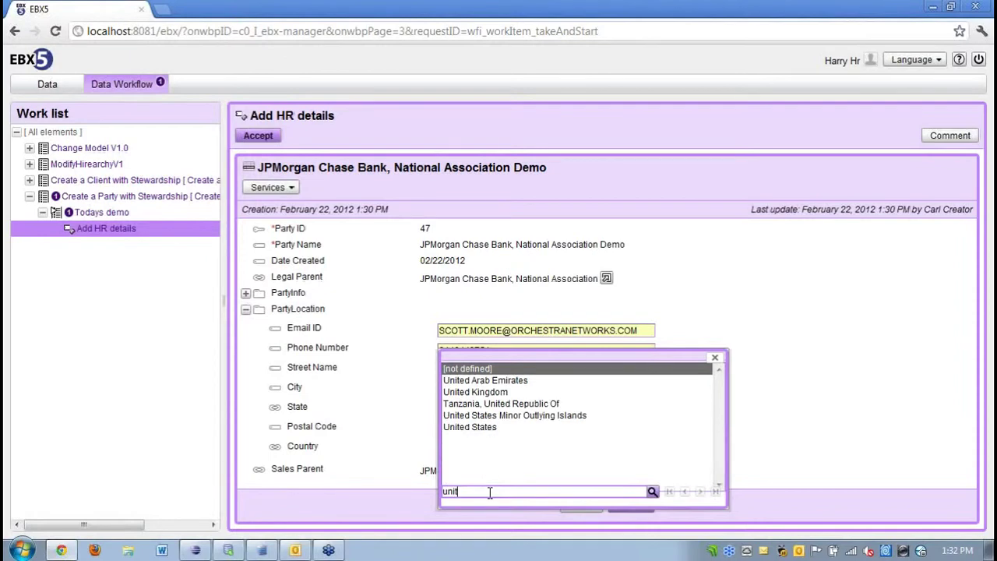
{"action": "left_click", "coordinate": [496, 427]}
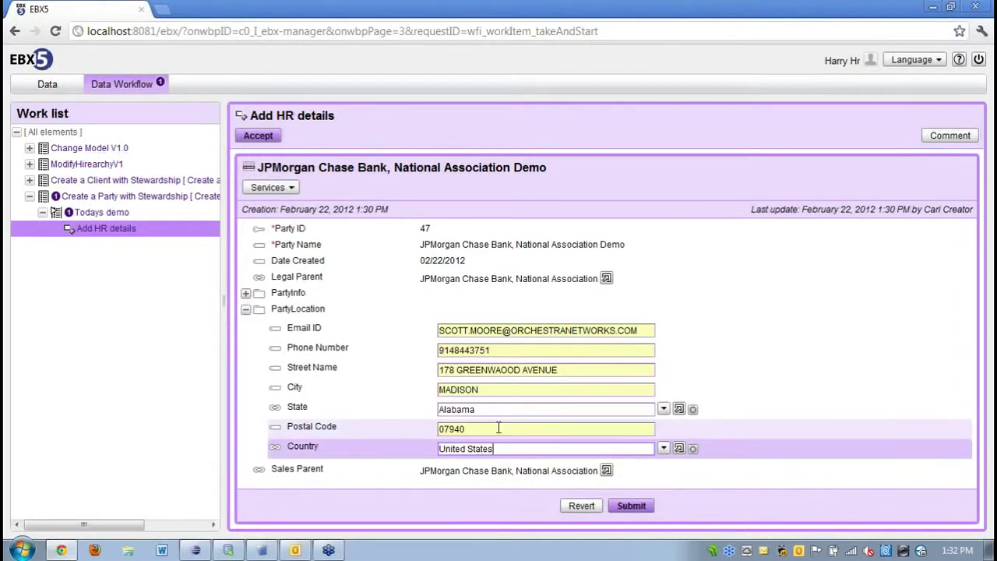
{"action": "left_click", "coordinate": [632, 505]}
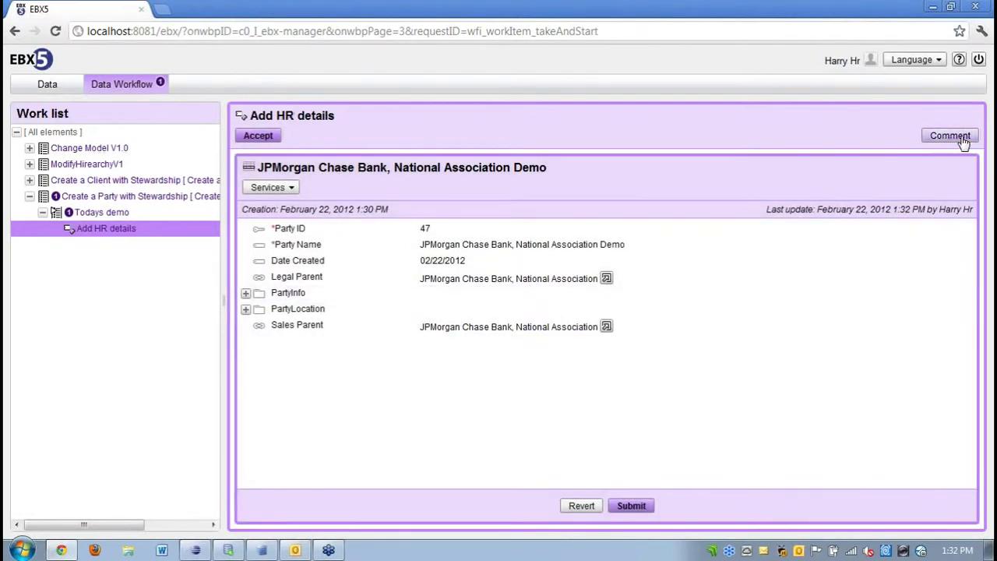
Comment 'HR deaails complete!' on Add HR details, accept the work item, and close the browser.
{"action": "left_click", "coordinate": [952, 137]}
{"action": "type", "text": "HR d"}
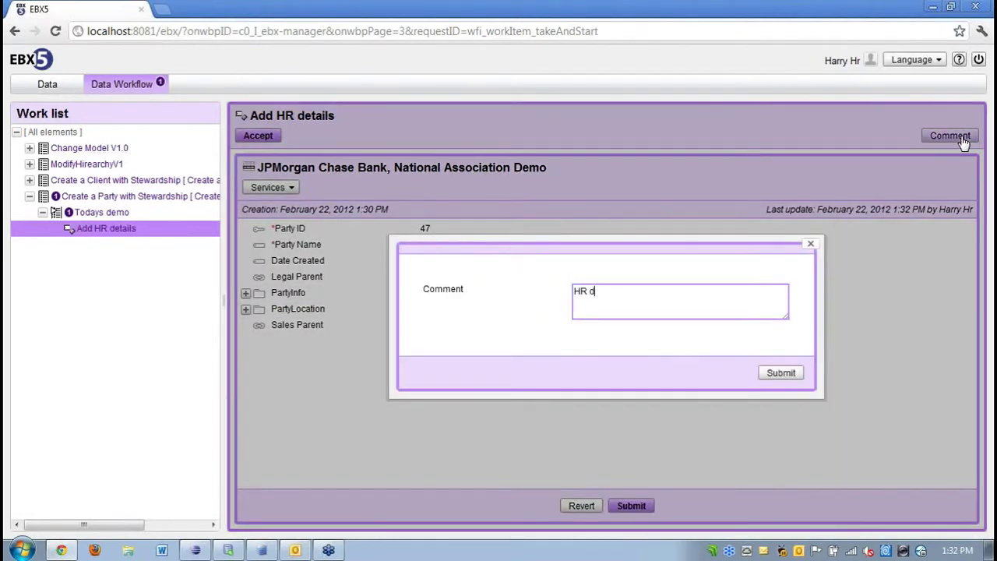
{"action": "type", "text": "eaails complete!"}
{"action": "left_click", "coordinate": [782, 373]}
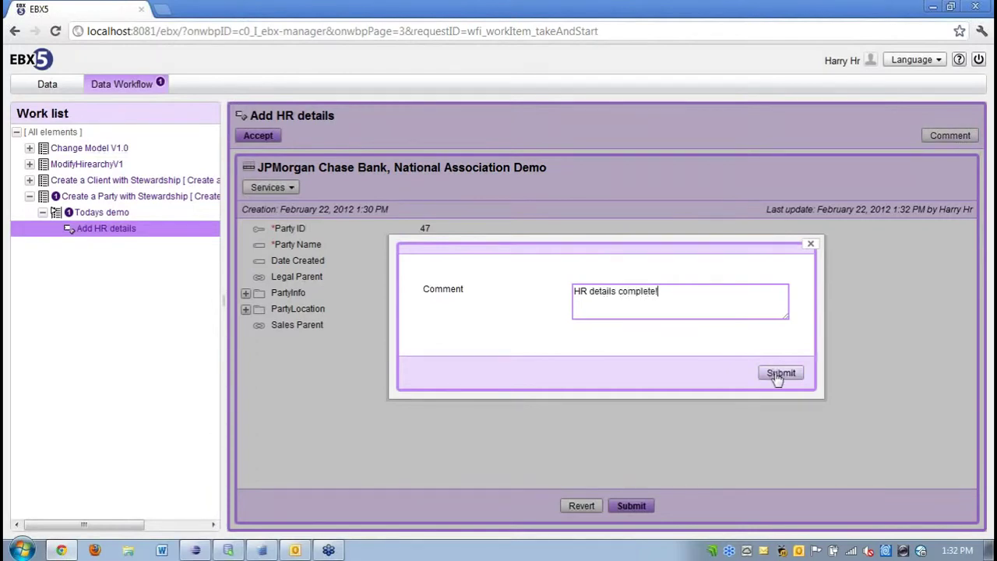
{"action": "left_click", "coordinate": [261, 137]}
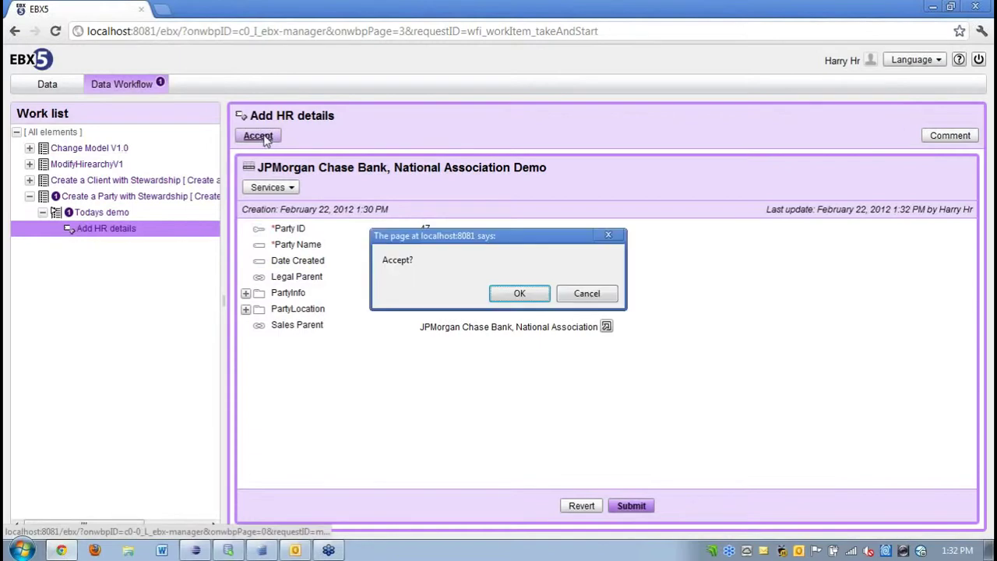
{"action": "left_click", "coordinate": [519, 288]}
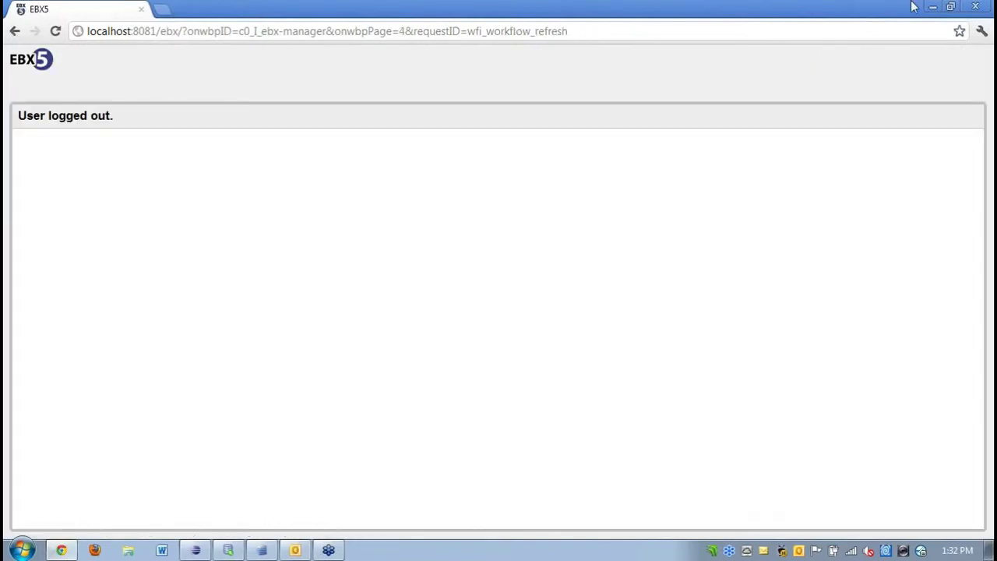
{"action": "left_click", "coordinate": [976, 8]}
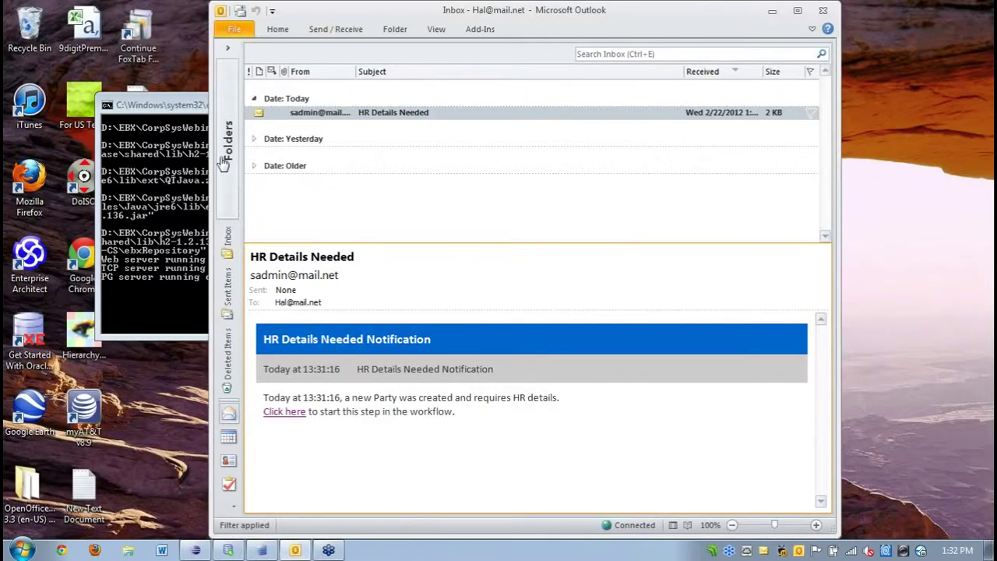
Open the steward's Inbox, read the Possible Duplicate email, and follow its link into EBX5.
{"action": "left_click", "coordinate": [224, 162]}
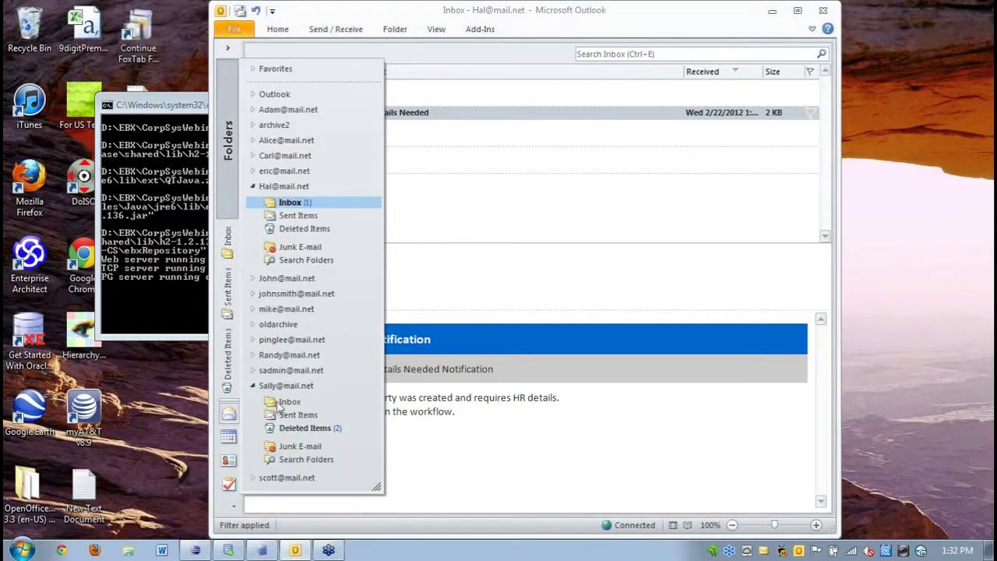
{"action": "left_click", "coordinate": [288, 402]}
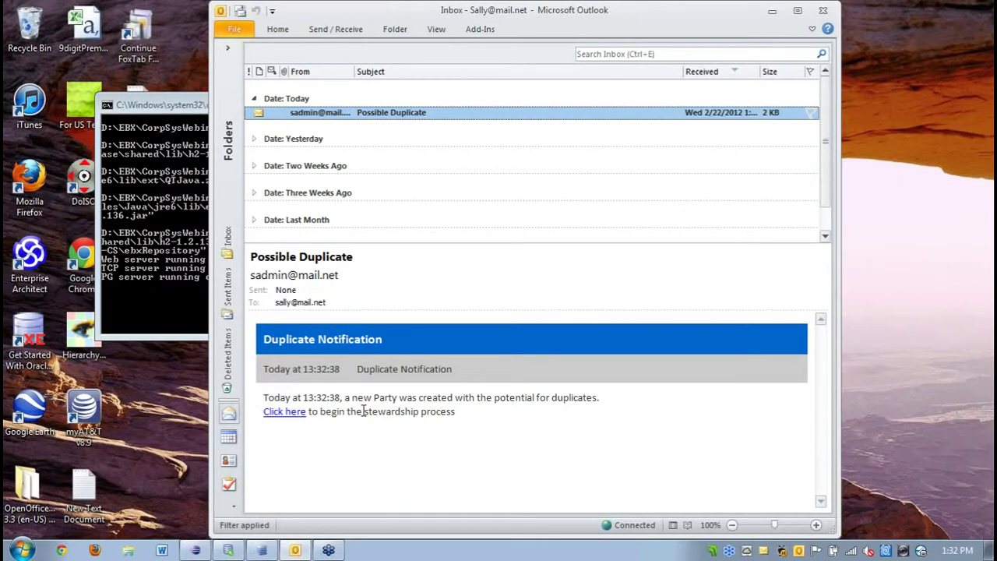
{"action": "left_click", "coordinate": [287, 414]}
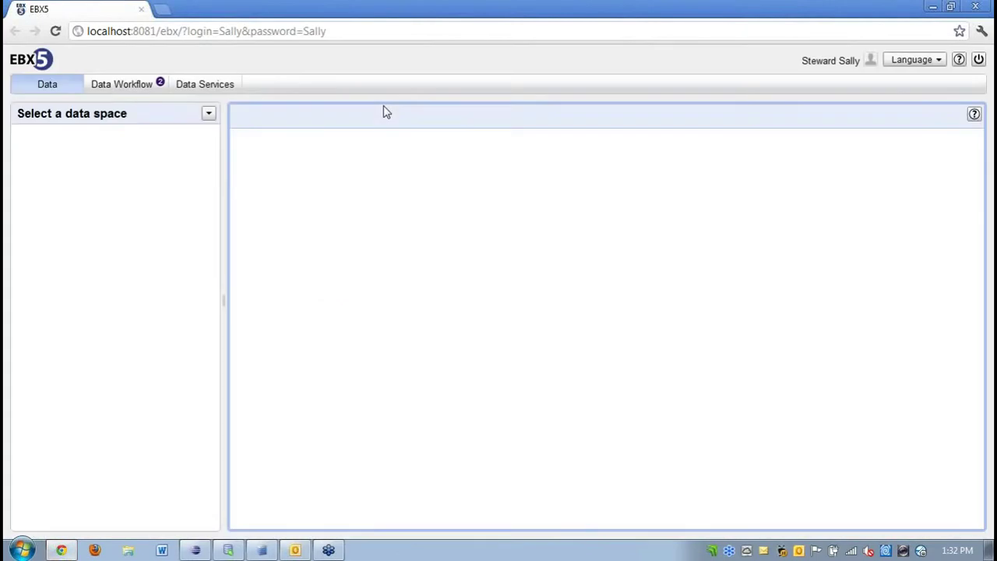
Check Merge Duplicates in the Todays demo diagram, then take and start that work item.
{"action": "left_click", "coordinate": [147, 90]}
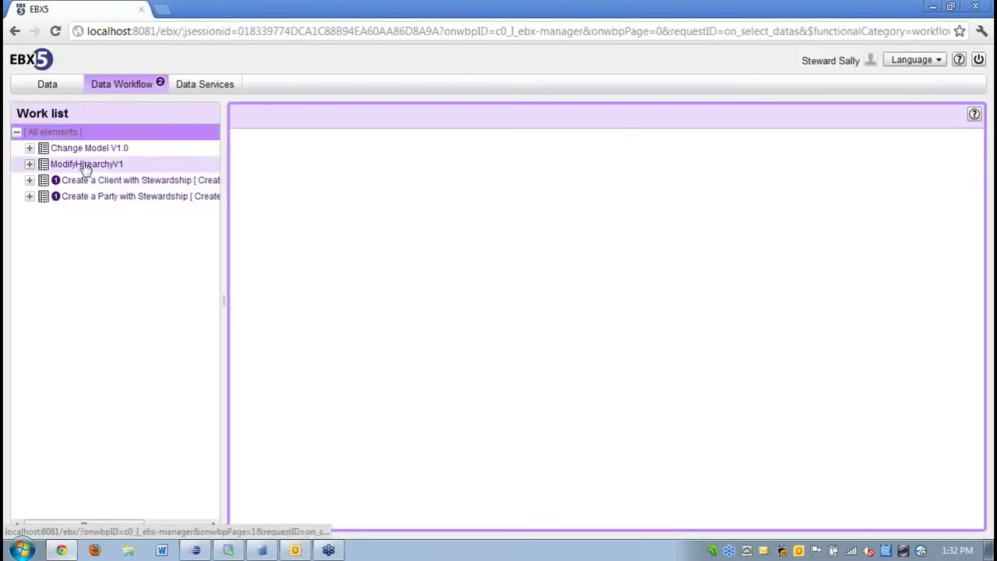
{"action": "left_click", "coordinate": [29, 197]}
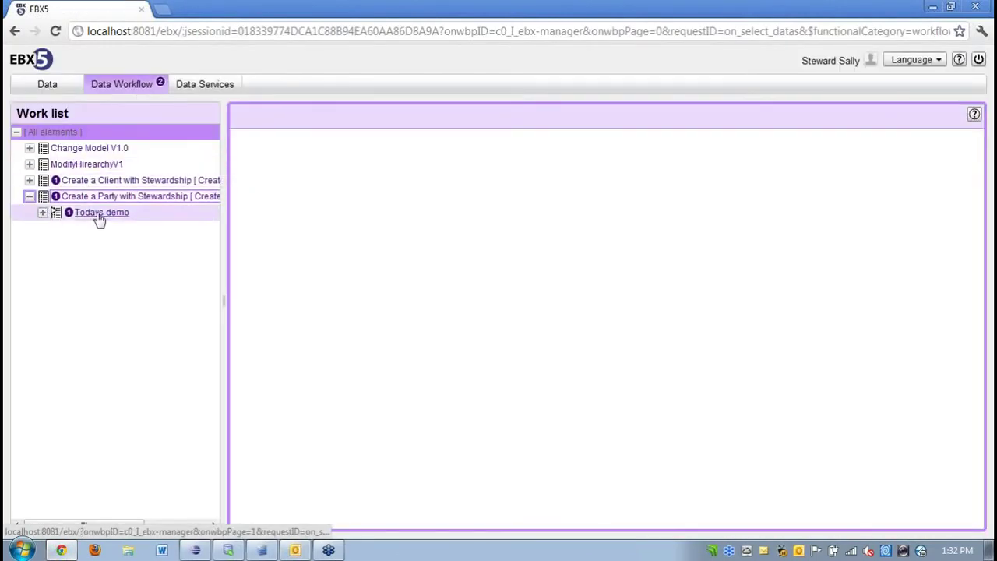
{"action": "left_click", "coordinate": [82, 215]}
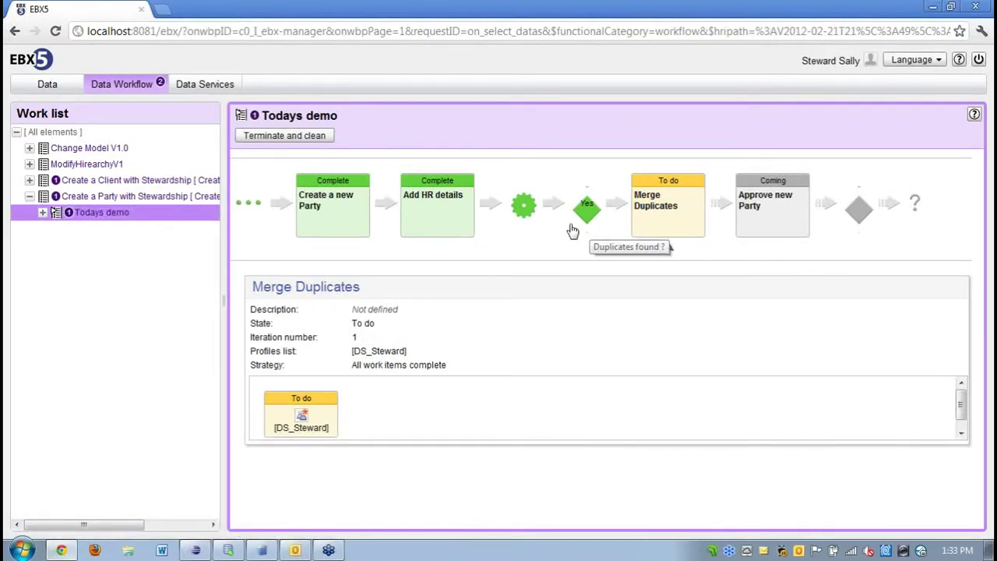
{"action": "left_click", "coordinate": [659, 224]}
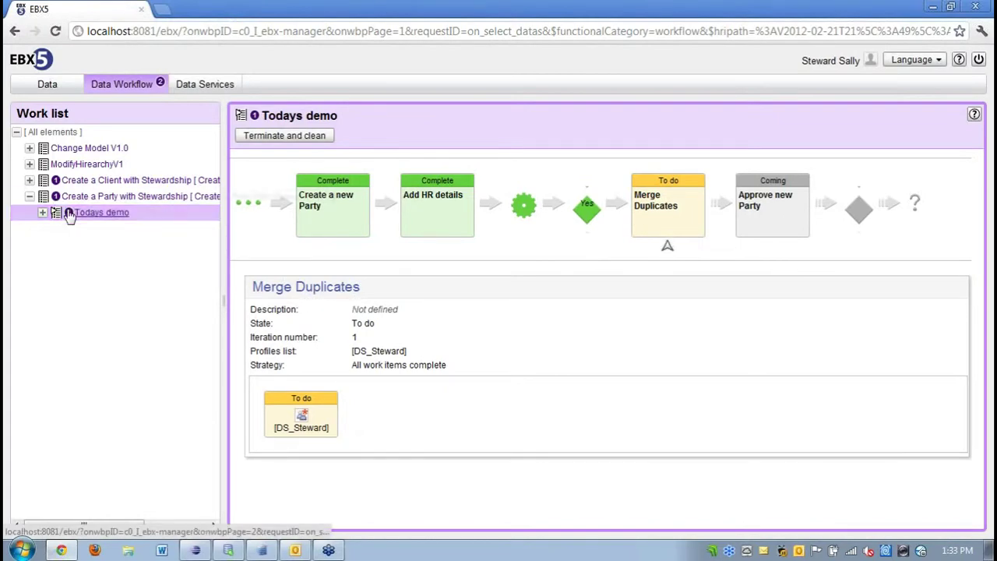
{"action": "left_click", "coordinate": [43, 212]}
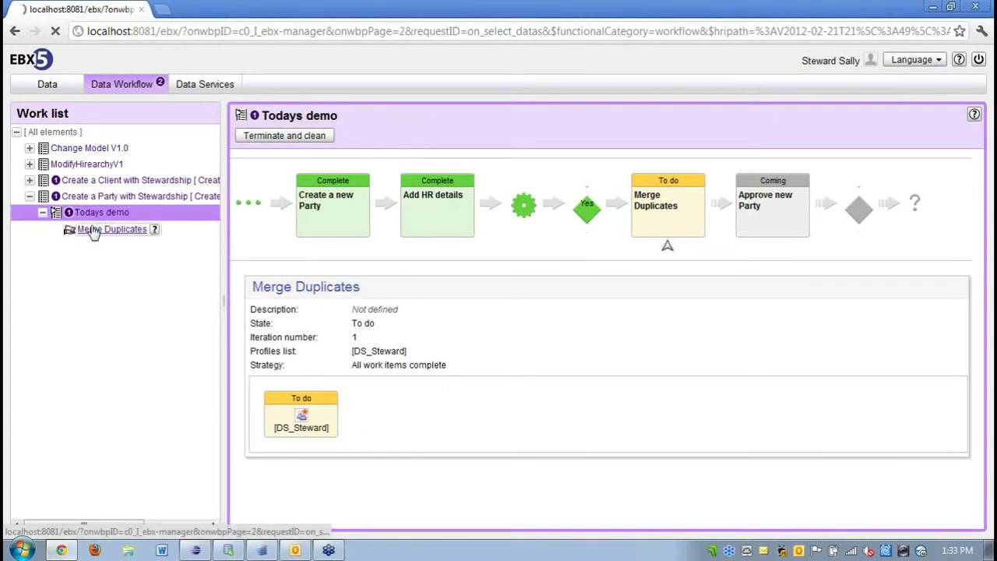
{"action": "left_click", "coordinate": [88, 228]}
{"action": "left_click", "coordinate": [372, 227]}
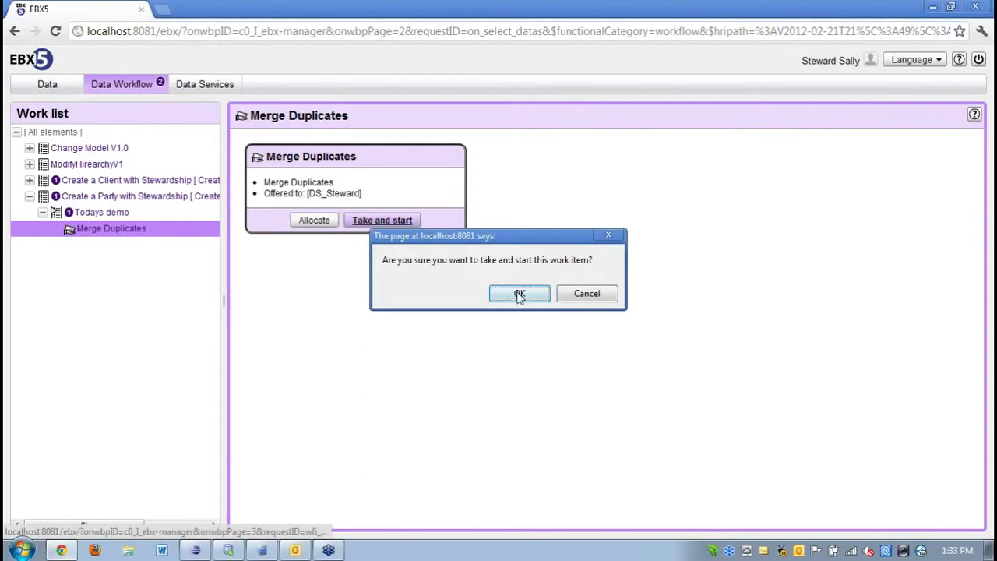
{"action": "left_click", "coordinate": [516, 292]}
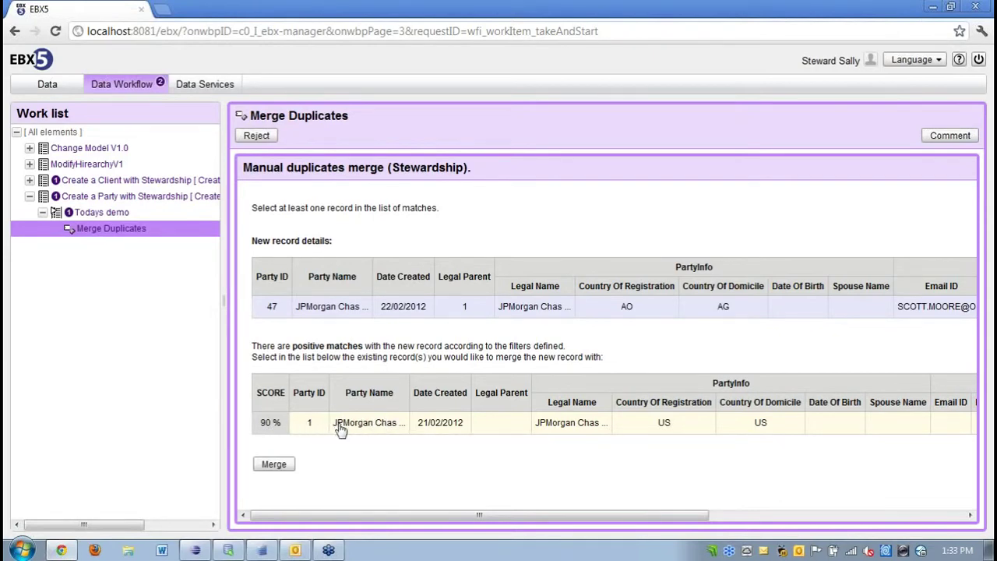
Merge with the 90 % match, using Party ID 47 and chosen Party Name, Legal Parent and Legal Name.
{"action": "left_click", "coordinate": [341, 426]}
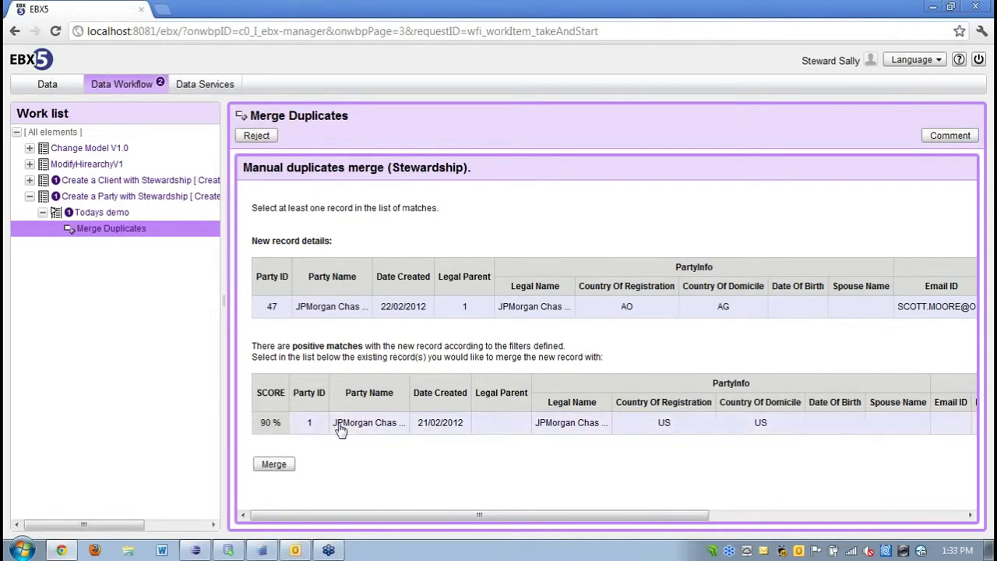
{"action": "left_click", "coordinate": [278, 467]}
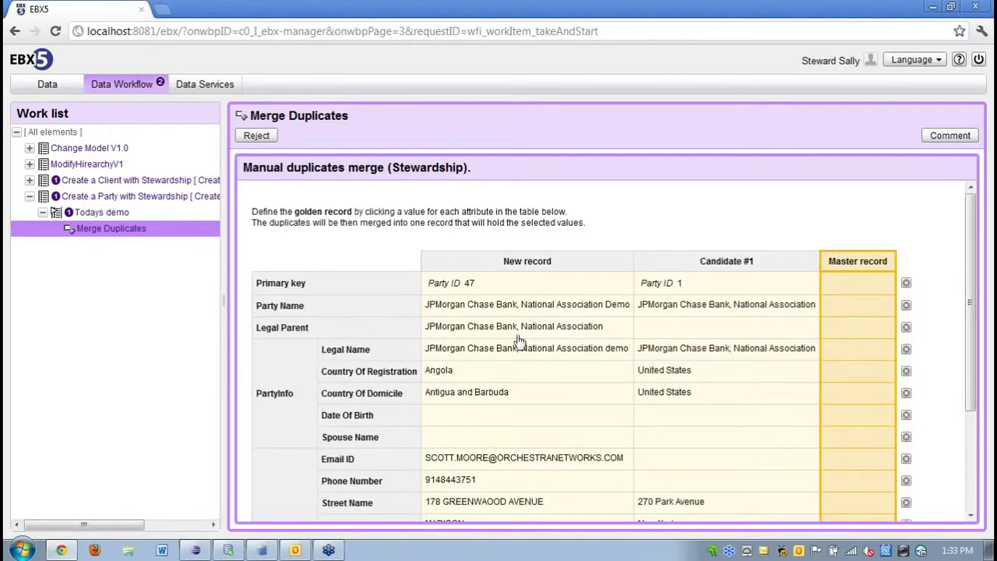
{"action": "left_click", "coordinate": [522, 290]}
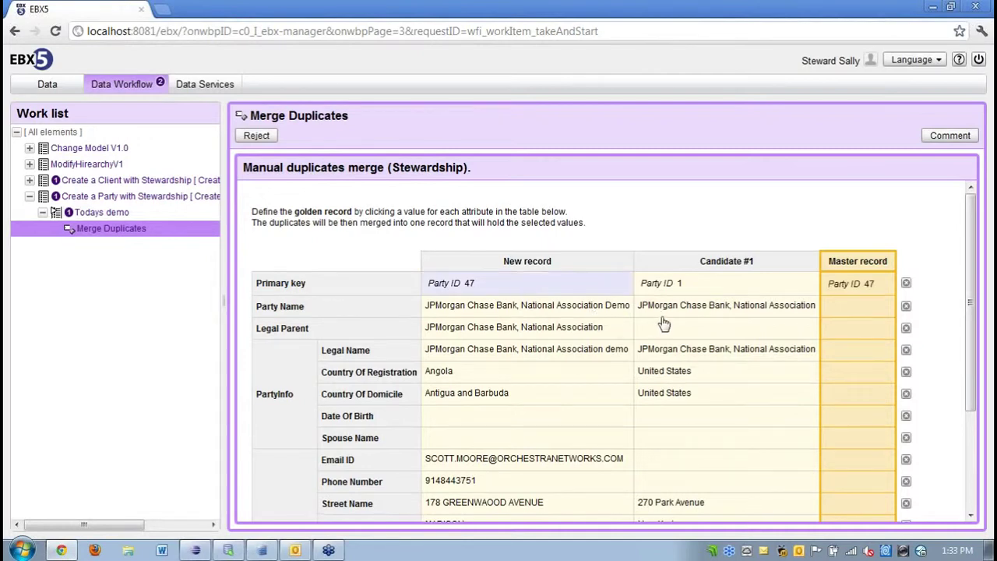
{"action": "left_click", "coordinate": [657, 308]}
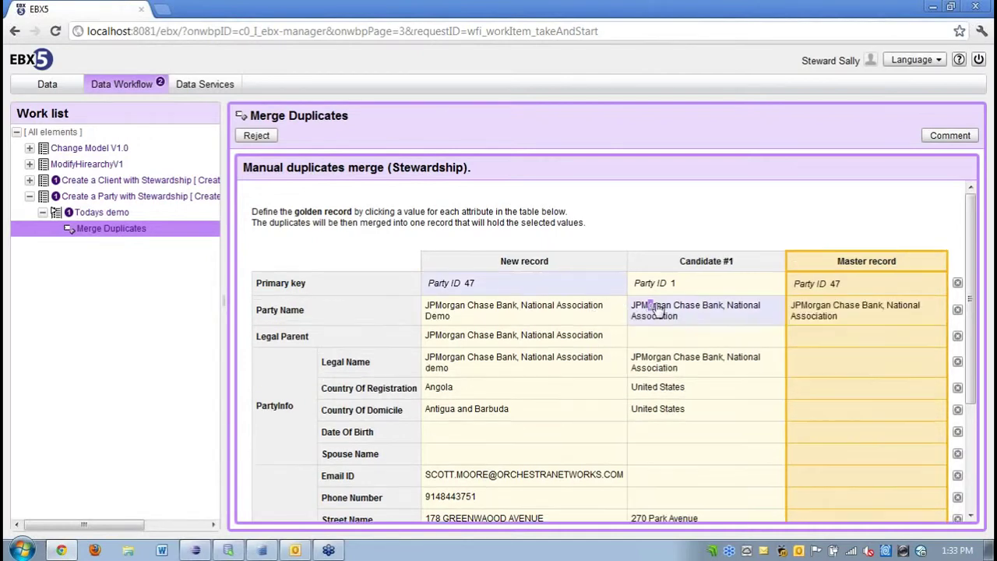
{"action": "left_click", "coordinate": [590, 336]}
{"action": "left_click", "coordinate": [675, 375]}
{"action": "left_click", "coordinate": [619, 403]}
{"action": "left_click", "coordinate": [635, 415]}
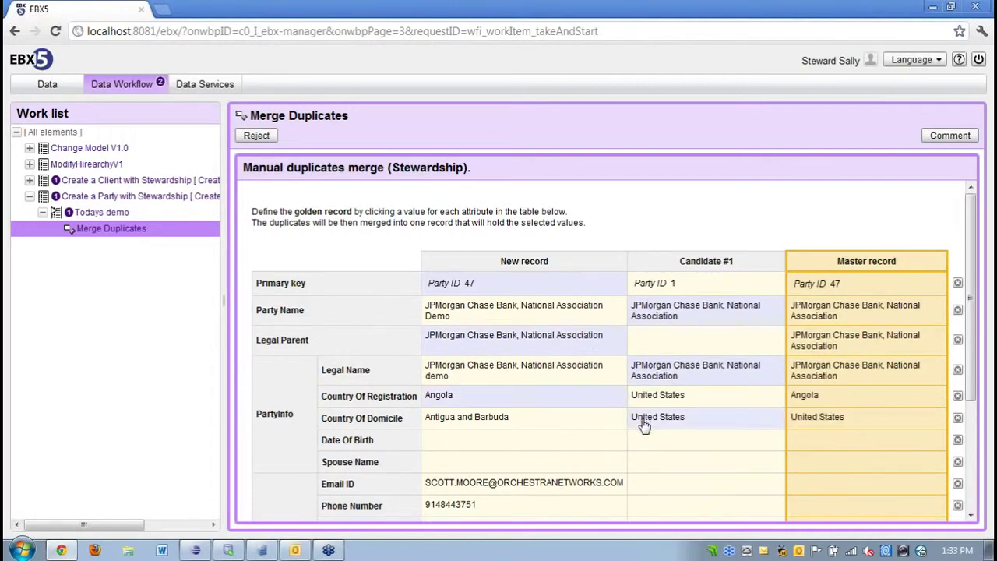
{"action": "left_click", "coordinate": [596, 488]}
{"action": "left_click", "coordinate": [589, 496]}
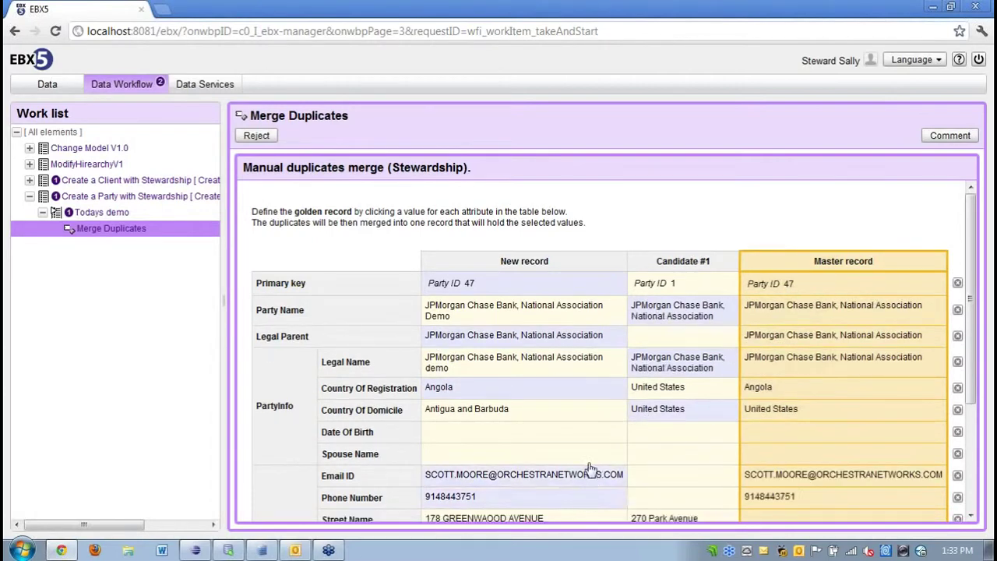
Fill the master address: 270 Park Avenue, New York, New York, 10017, United States, plus Sales Parent.
{"action": "scroll", "coordinate": [608, 382], "scroll_direction": "down", "scroll_amount": 2}
{"action": "left_click", "coordinate": [645, 373]}
{"action": "left_click", "coordinate": [646, 394]}
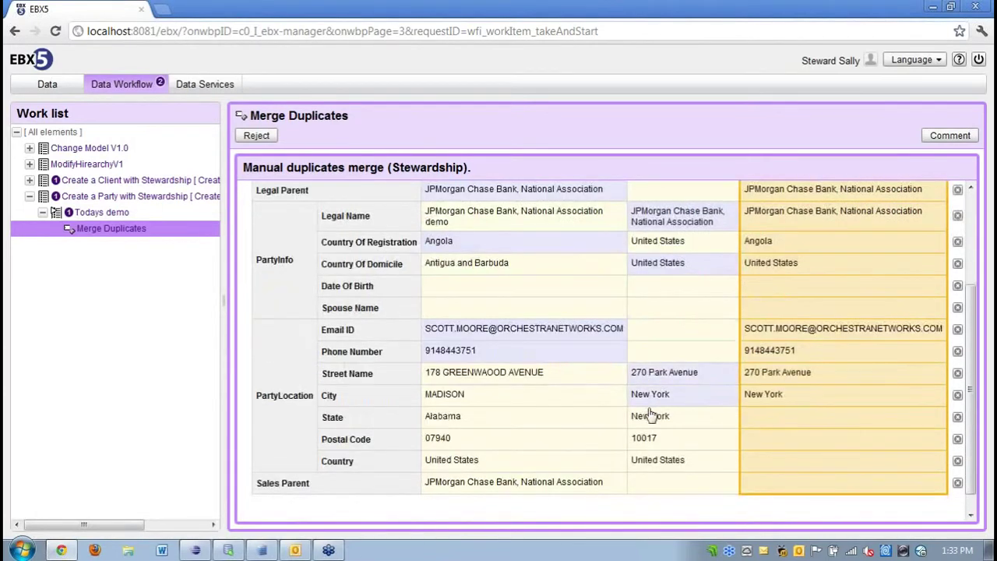
{"action": "left_click", "coordinate": [647, 416]}
{"action": "left_click", "coordinate": [646, 437]}
{"action": "left_click", "coordinate": [643, 460]}
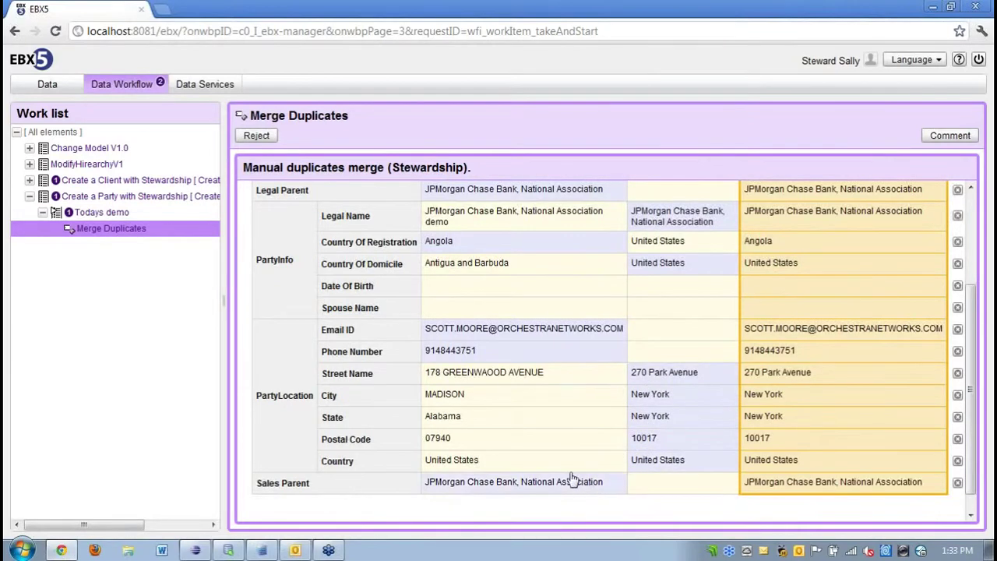
{"action": "left_click", "coordinate": [566, 481]}
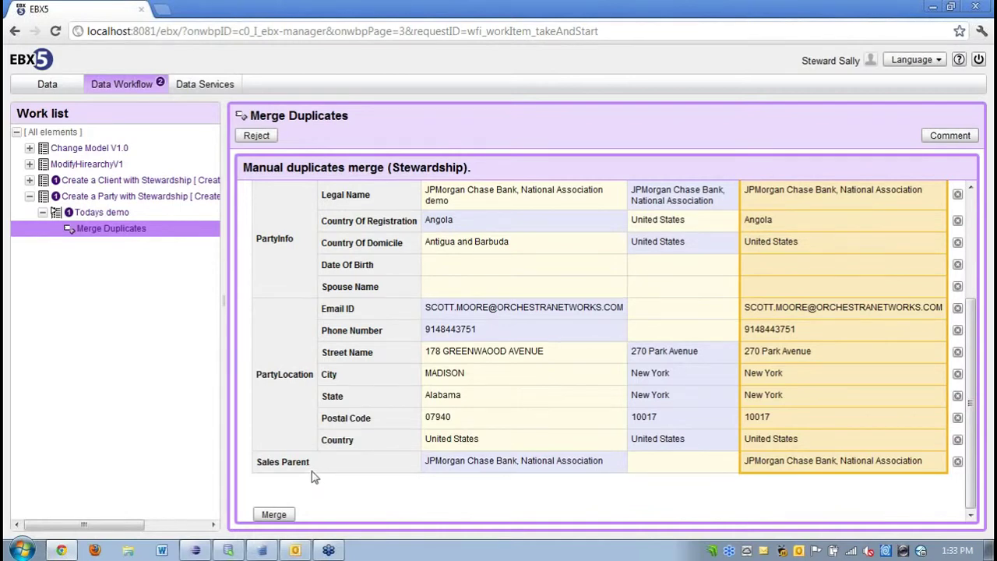
{"action": "scroll", "coordinate": [311, 476], "scroll_direction": "up", "scroll_amount": 5}
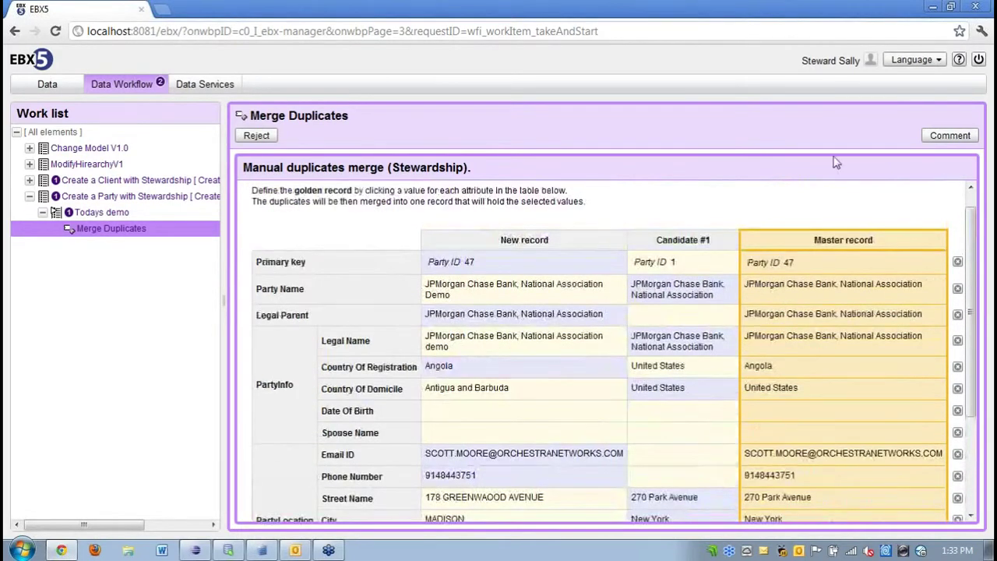
{"action": "left_click", "coordinate": [939, 136]}
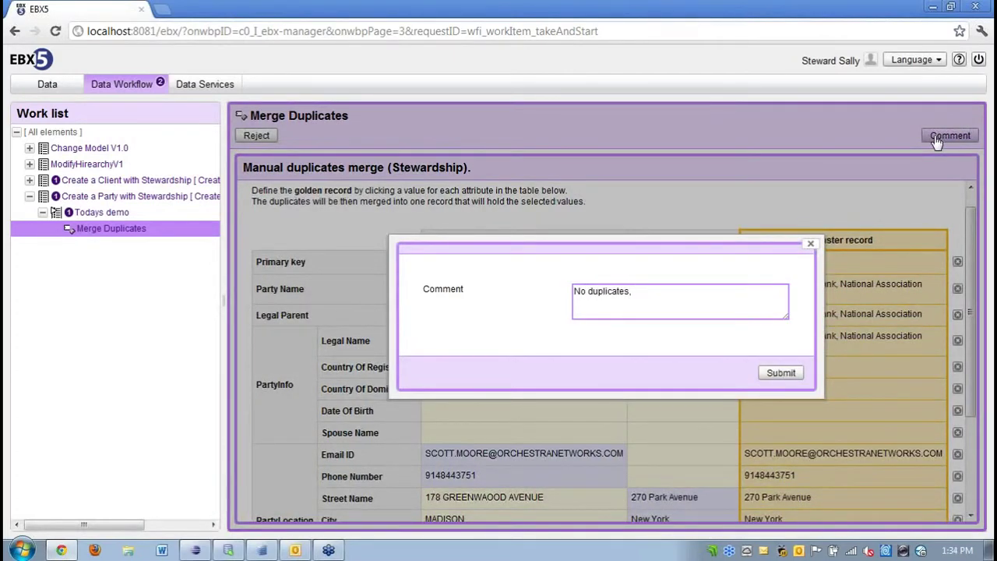
Submit the 'No duplicates' comment and reject the Merge Duplicates work item.
{"action": "left_click", "coordinate": [780, 372]}
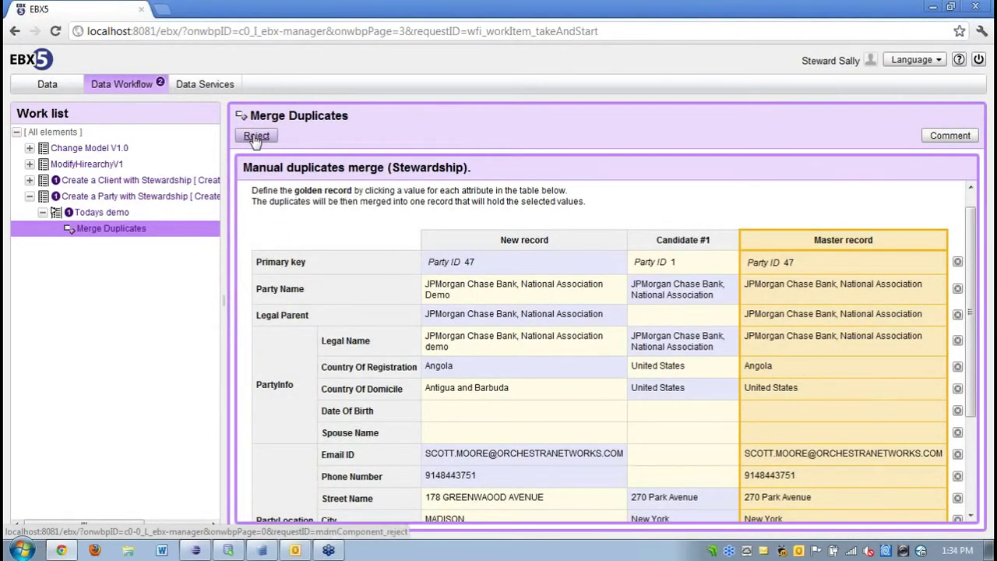
{"action": "left_click", "coordinate": [255, 137]}
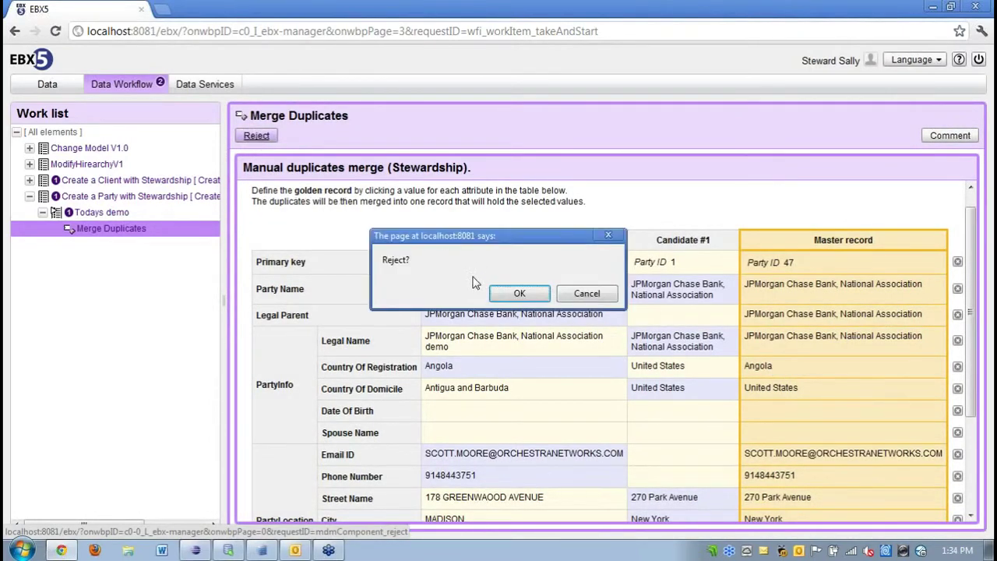
{"action": "left_click", "coordinate": [519, 293]}
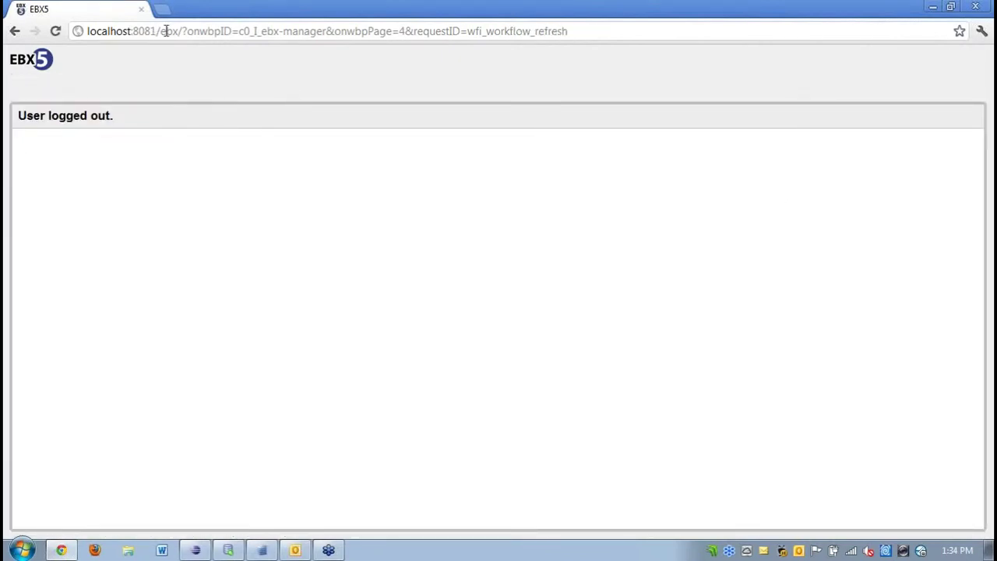
Return to the EBX5 start page and log in as the approver user.
{"action": "left_click_drag", "start_coordinate": [161, 31], "coordinate": [570, 31]}
{"action": "type", "text": "eb"}
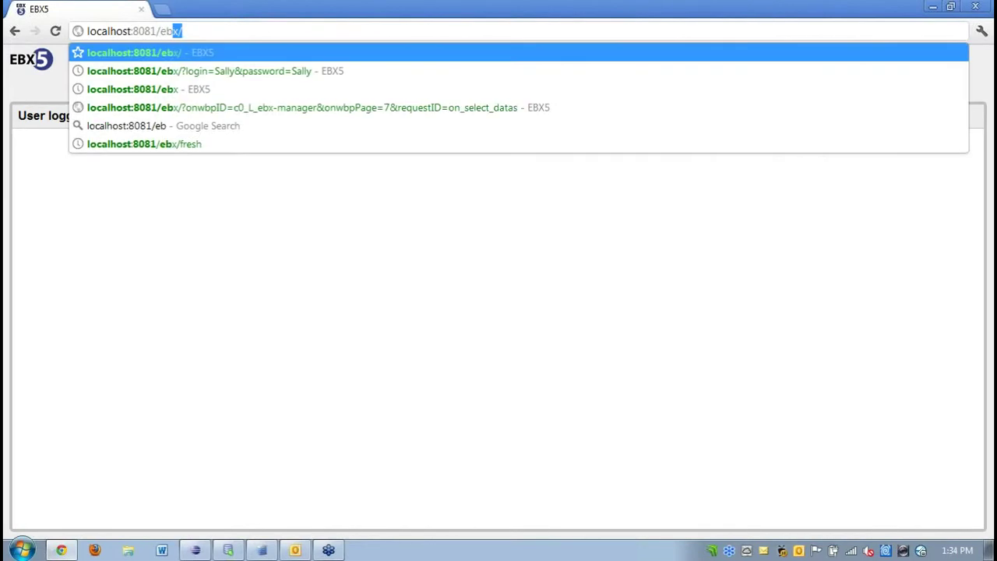
{"action": "key", "text": "Return"}
{"action": "type", "text": "Alice"}
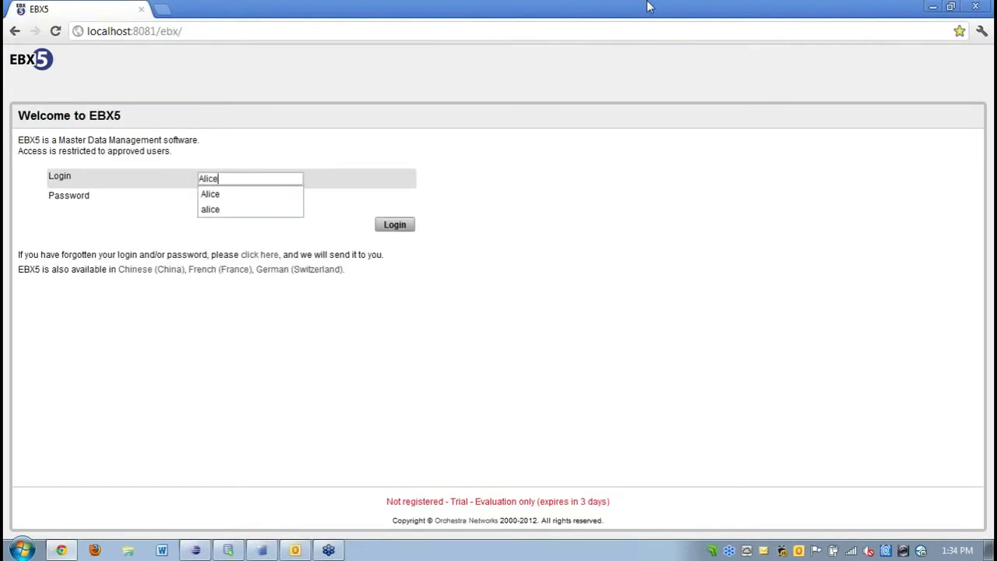
{"action": "key", "text": "Tab"}
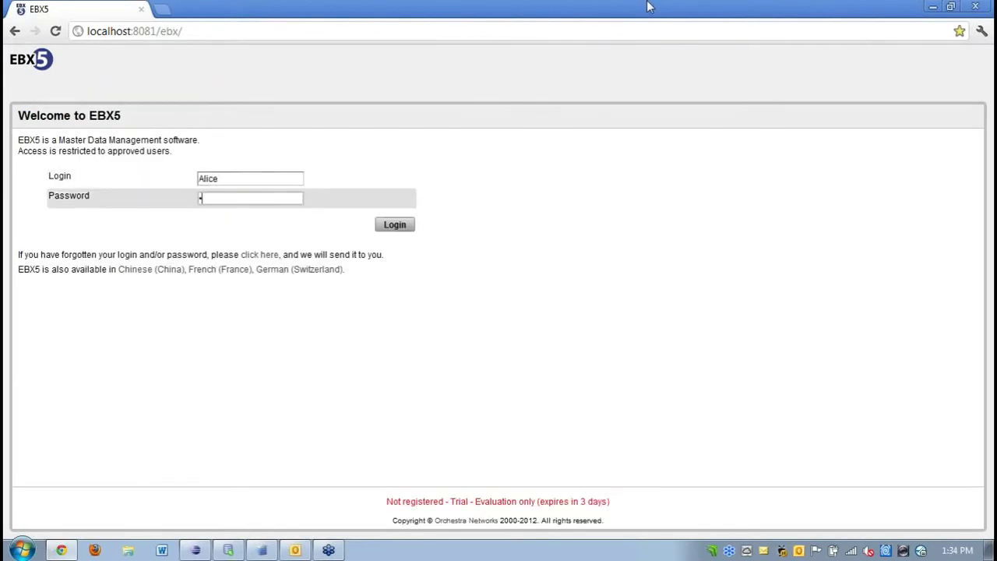
{"action": "key", "text": "Return"}
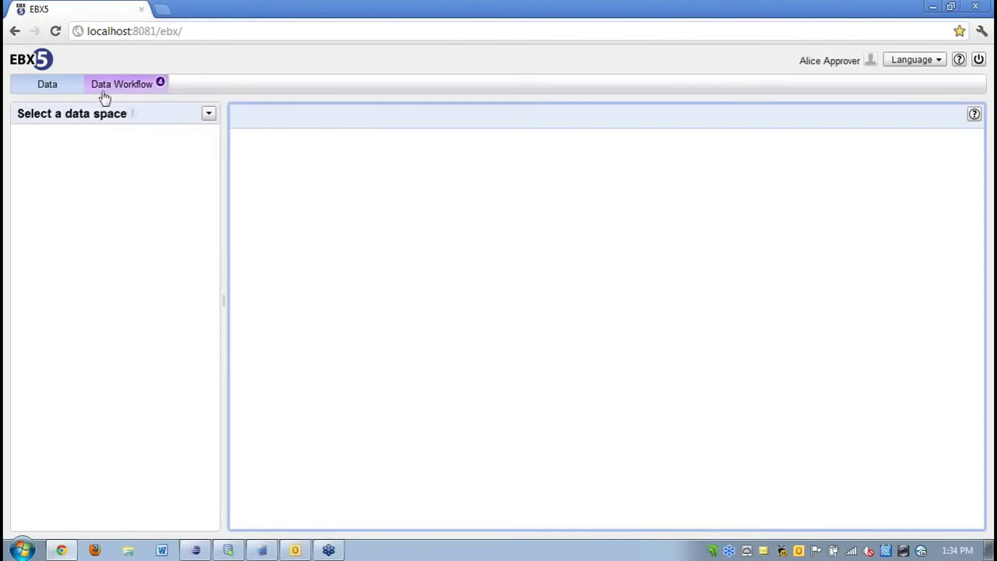
Take and start the first Approve new Party work item under Todays demo.
{"action": "left_click", "coordinate": [111, 85]}
{"action": "left_click", "coordinate": [28, 198]}
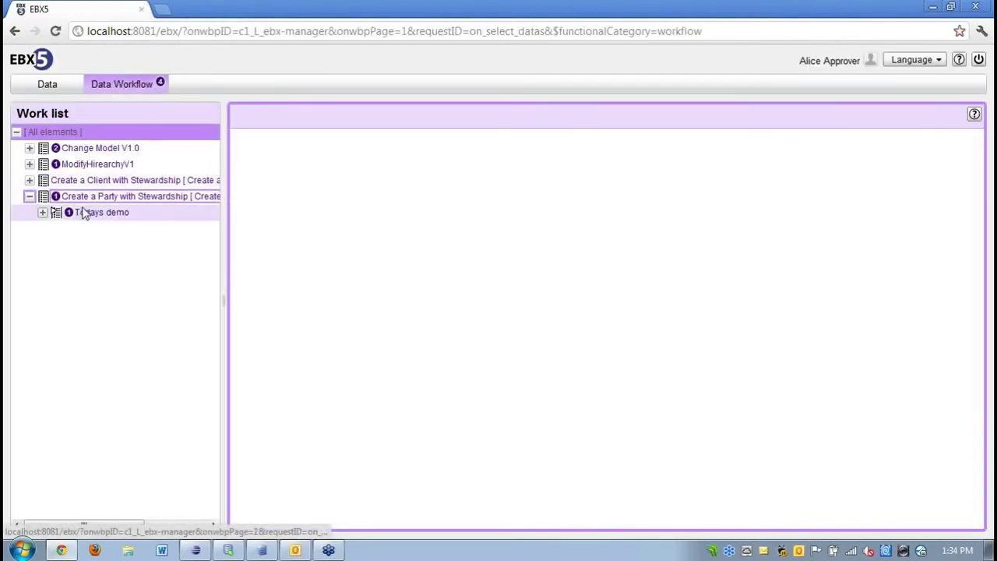
{"action": "left_click", "coordinate": [87, 214]}
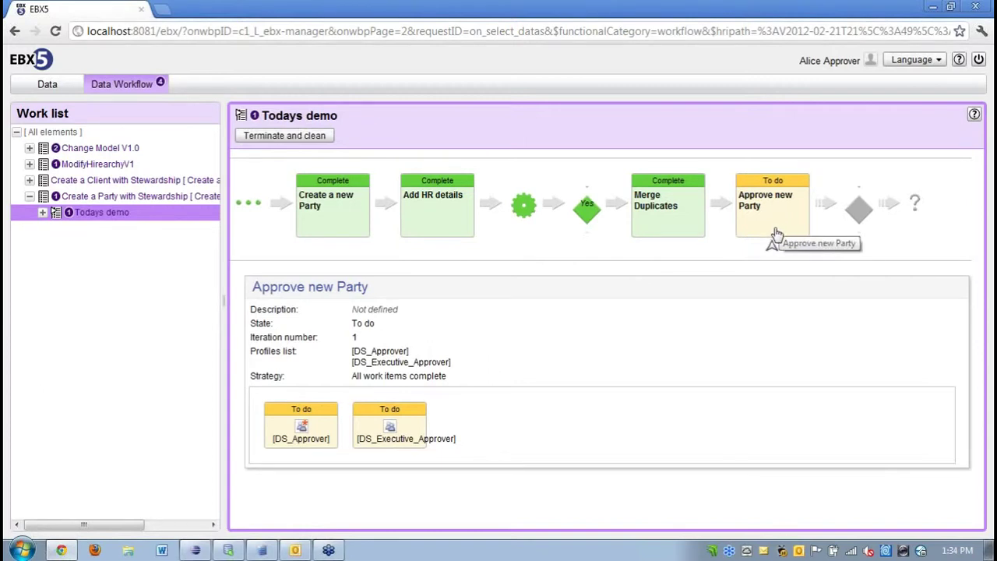
{"action": "mouse_move", "coordinate": [278, 438]}
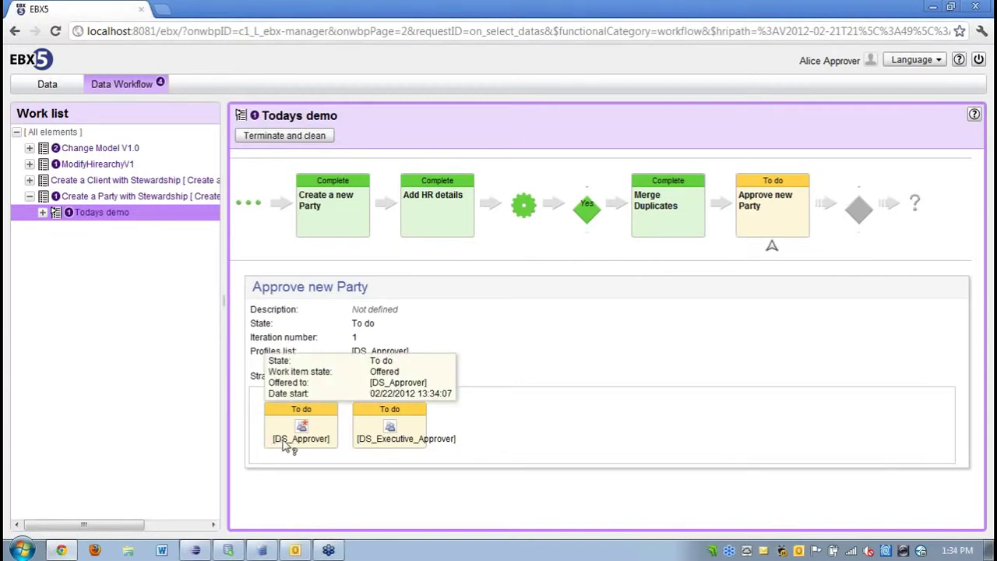
{"action": "mouse_move", "coordinate": [401, 437]}
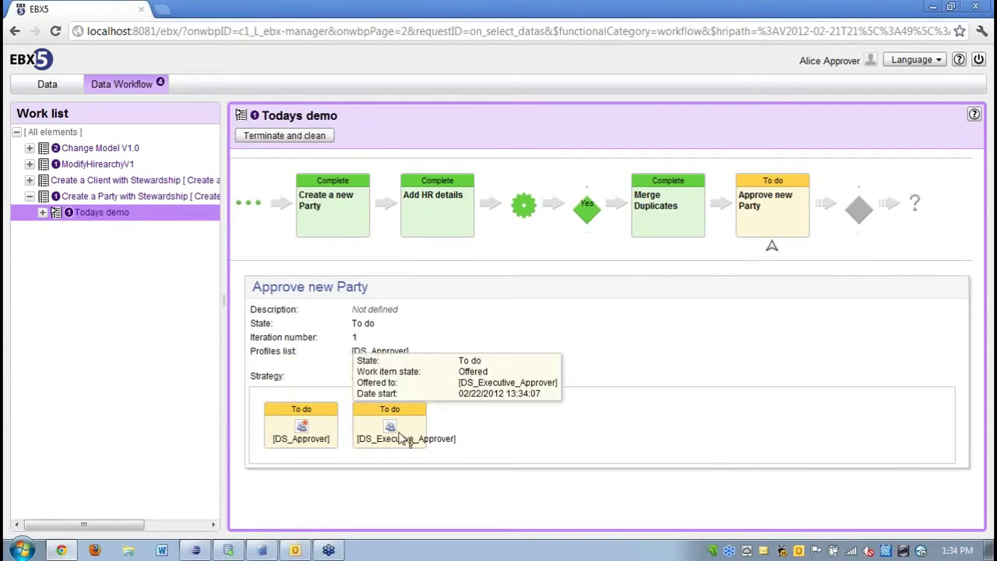
{"action": "left_click", "coordinate": [42, 211]}
{"action": "left_click", "coordinate": [92, 232]}
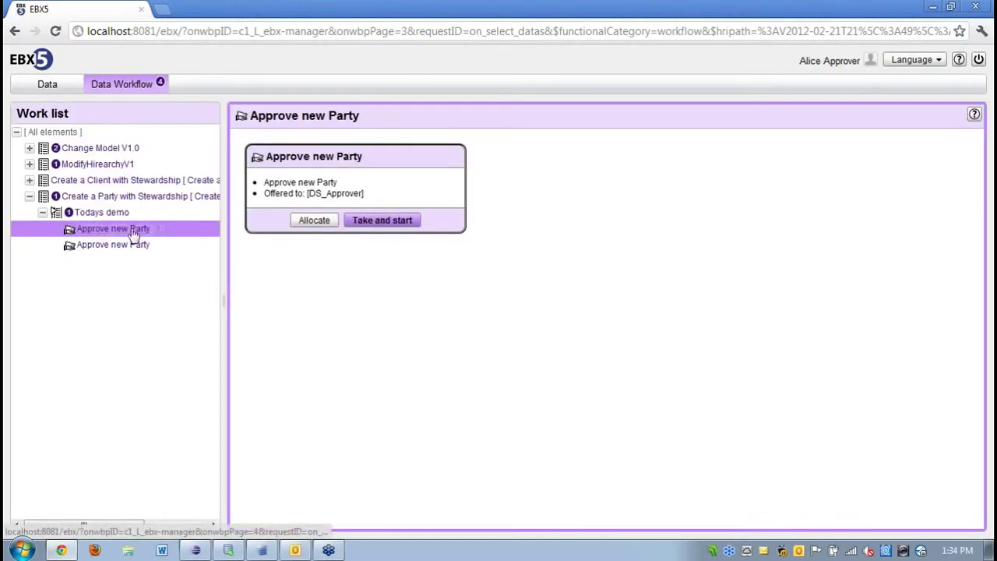
{"action": "left_click", "coordinate": [408, 224]}
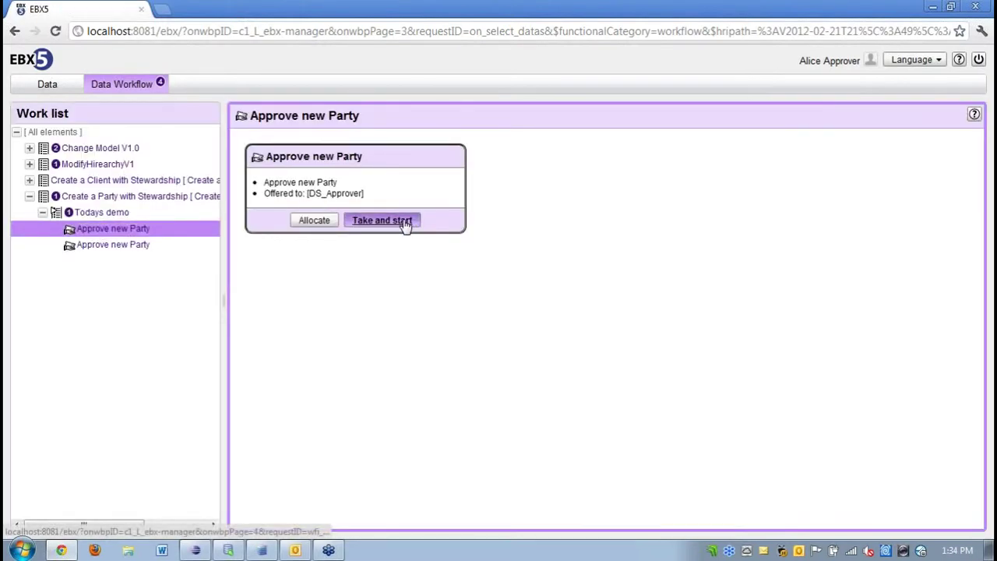
{"action": "left_click", "coordinate": [517, 295]}
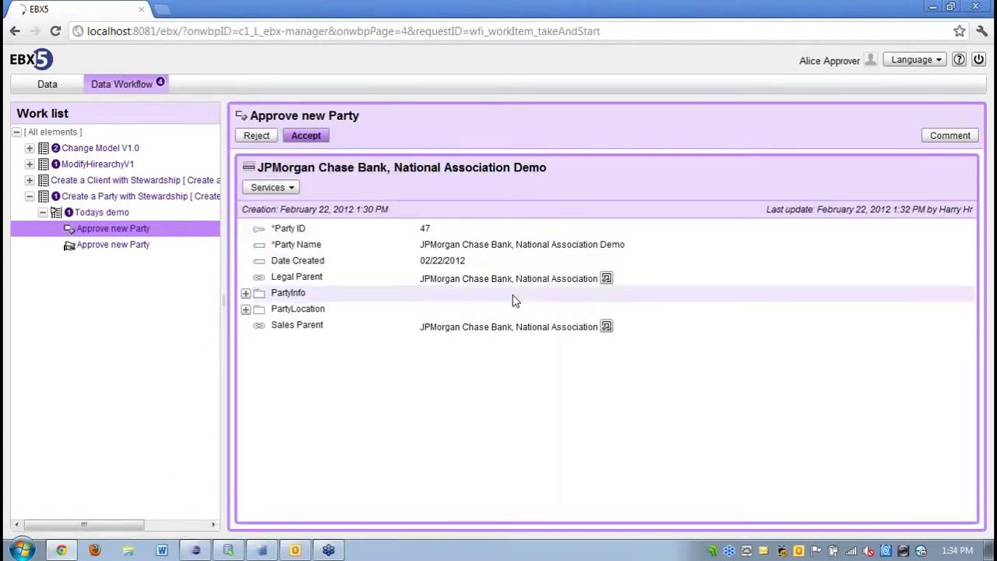
Review the party's PartyInfo and PartyLocation, add an approval comment, and accept the party.
{"action": "left_click", "coordinate": [246, 293]}
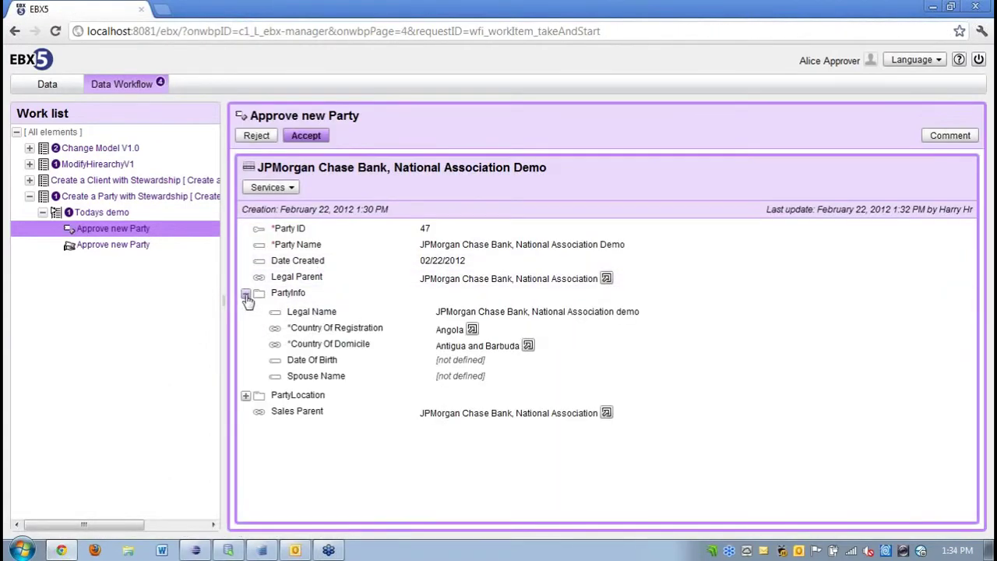
{"action": "left_click", "coordinate": [246, 396]}
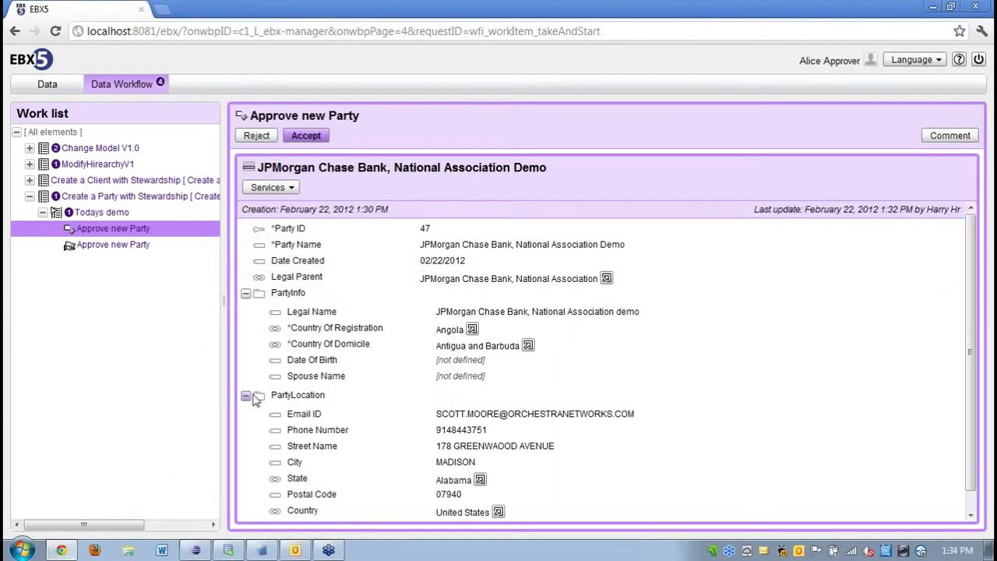
{"action": "left_click", "coordinate": [951, 135]}
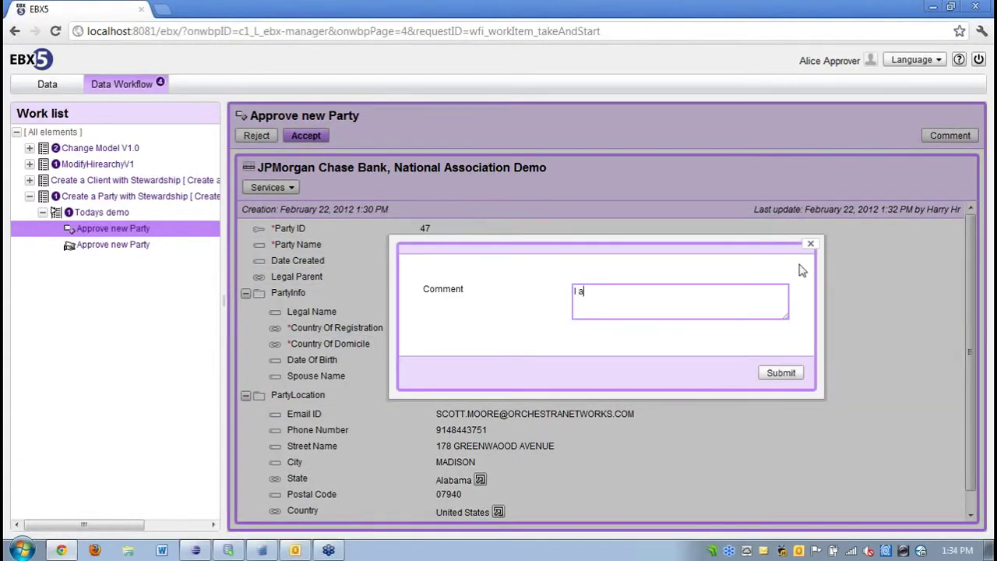
{"action": "left_click", "coordinate": [778, 373]}
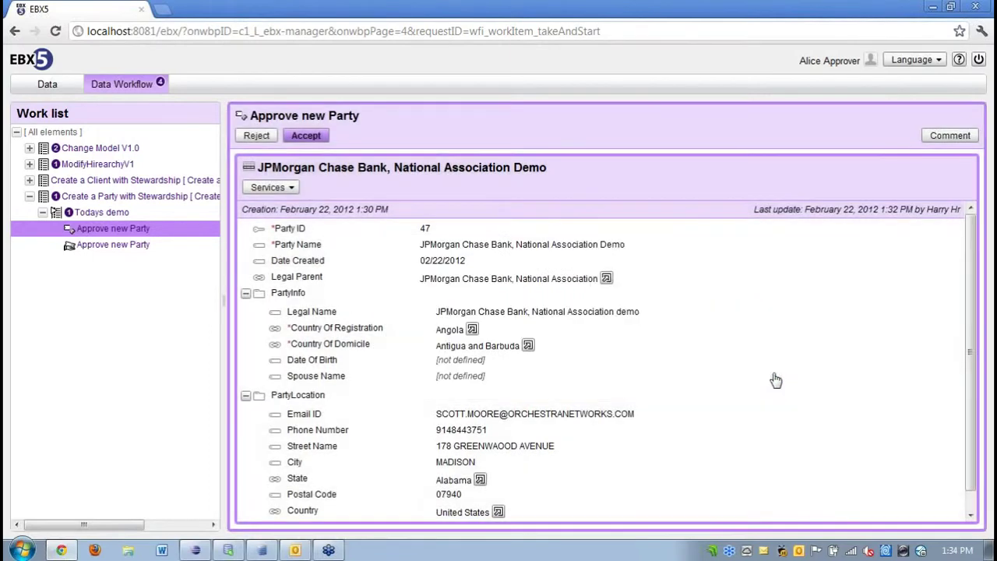
{"action": "left_click", "coordinate": [305, 137]}
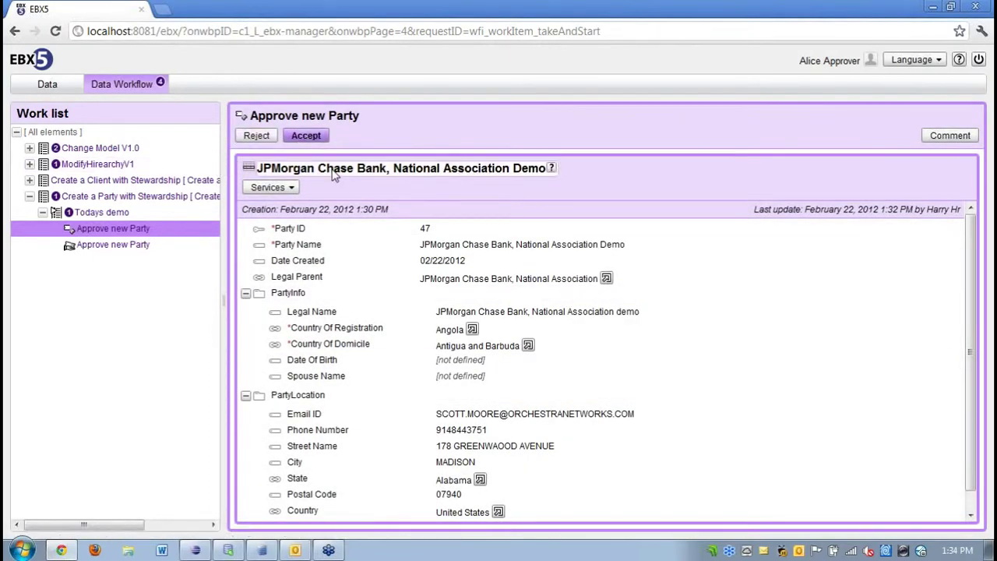
{"action": "left_click", "coordinate": [305, 136]}
{"action": "left_click", "coordinate": [525, 294]}
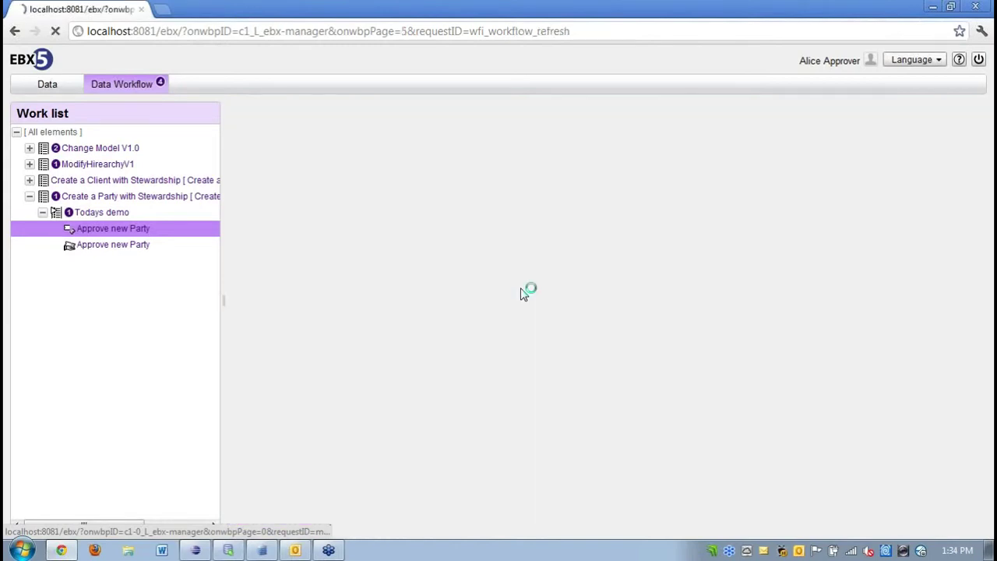
{"action": "left_click", "coordinate": [101, 248]}
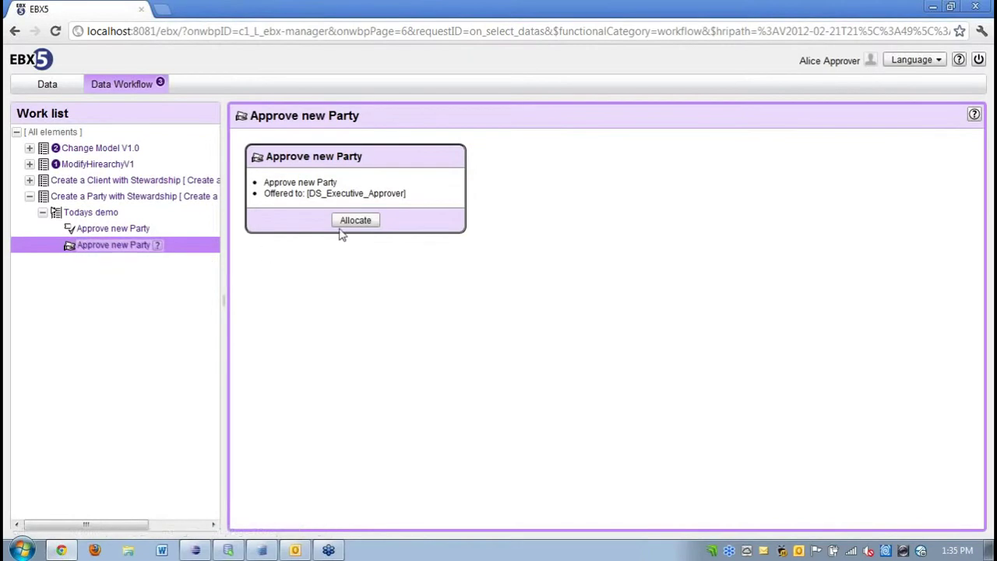
Log out and sign back in as the executive approver.
{"action": "left_click", "coordinate": [979, 60]}
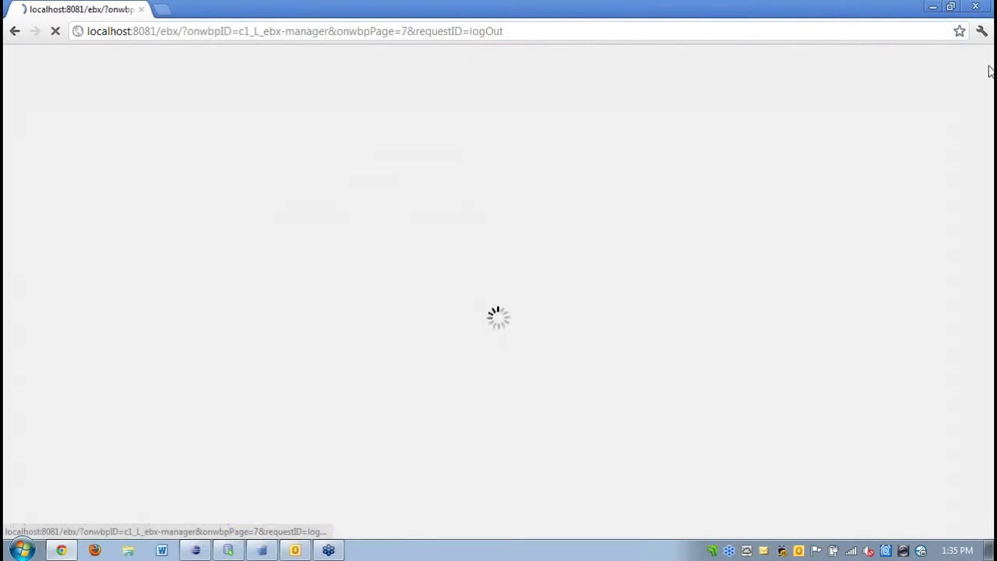
{"action": "type", "text": "Eric"}
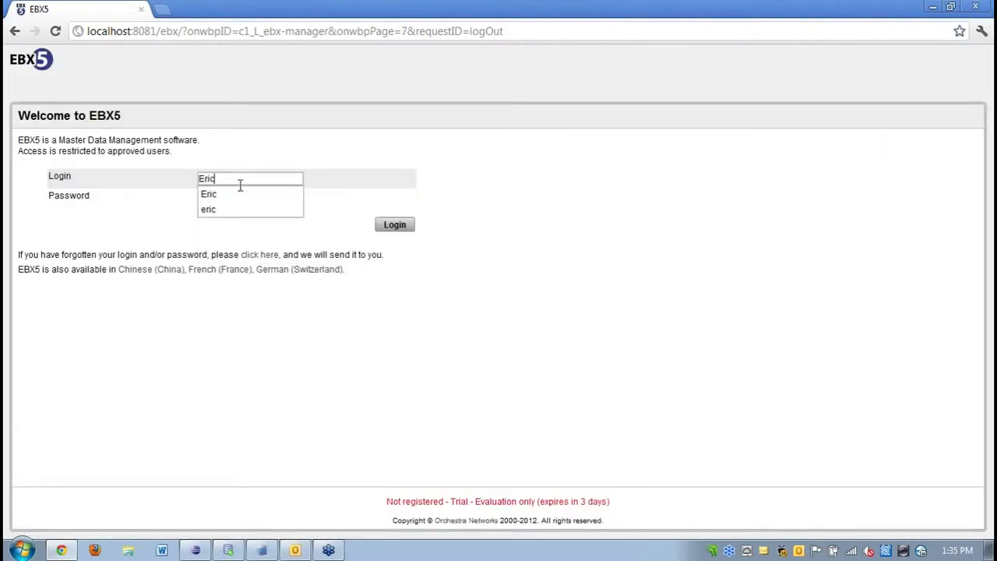
{"action": "key", "text": "Tab"}
{"action": "key", "text": "Return"}
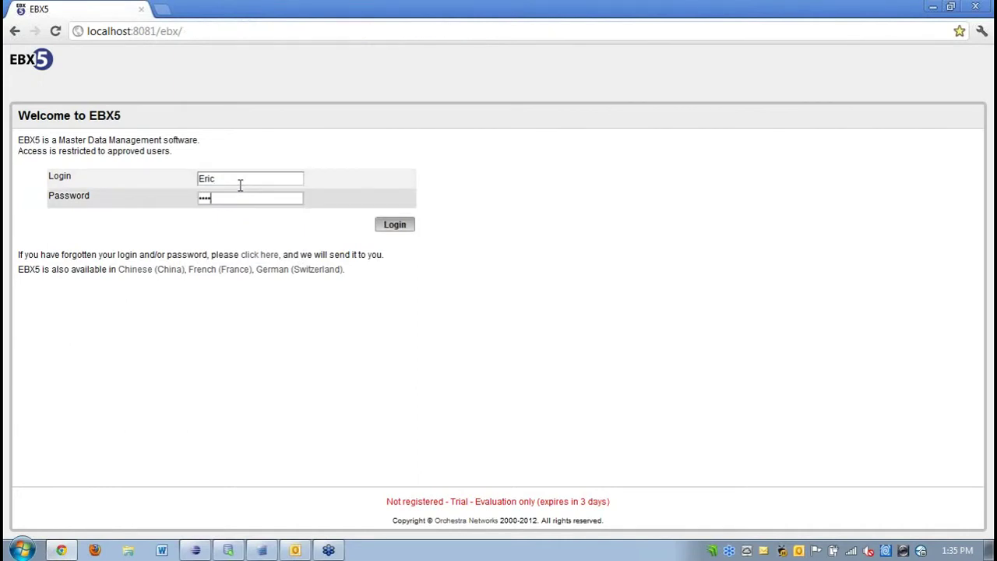
Open the Todays demo workflow under Create a Party with Stewardship in Data Workflow.
{"action": "left_click", "coordinate": [127, 85]}
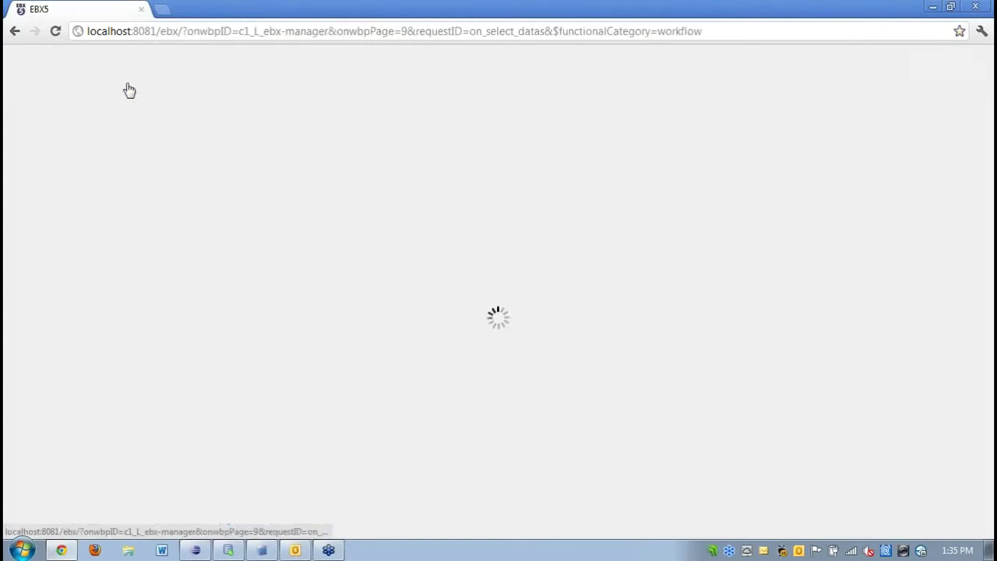
{"action": "left_click", "coordinate": [28, 196]}
{"action": "left_click", "coordinate": [41, 213]}
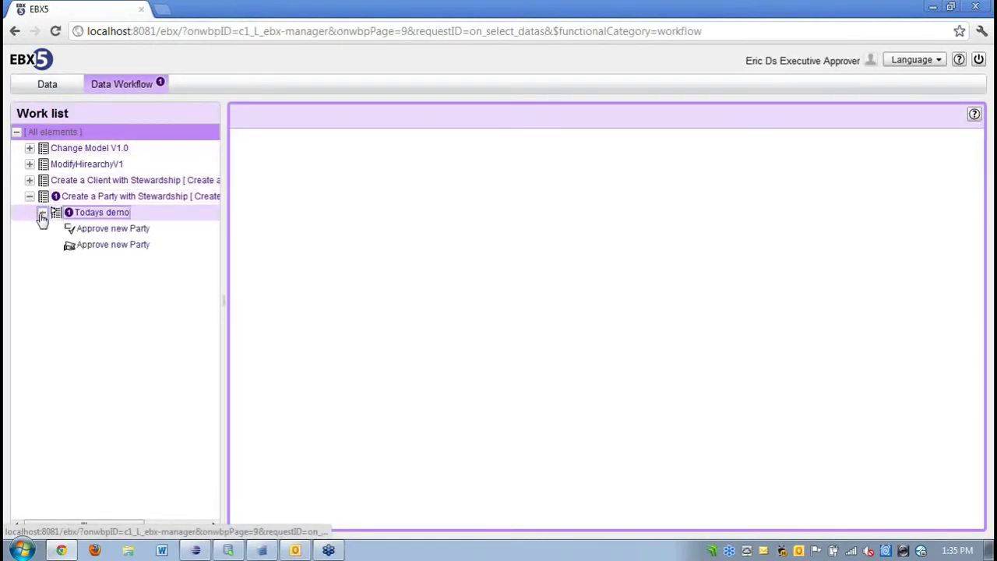
{"action": "left_click", "coordinate": [85, 213]}
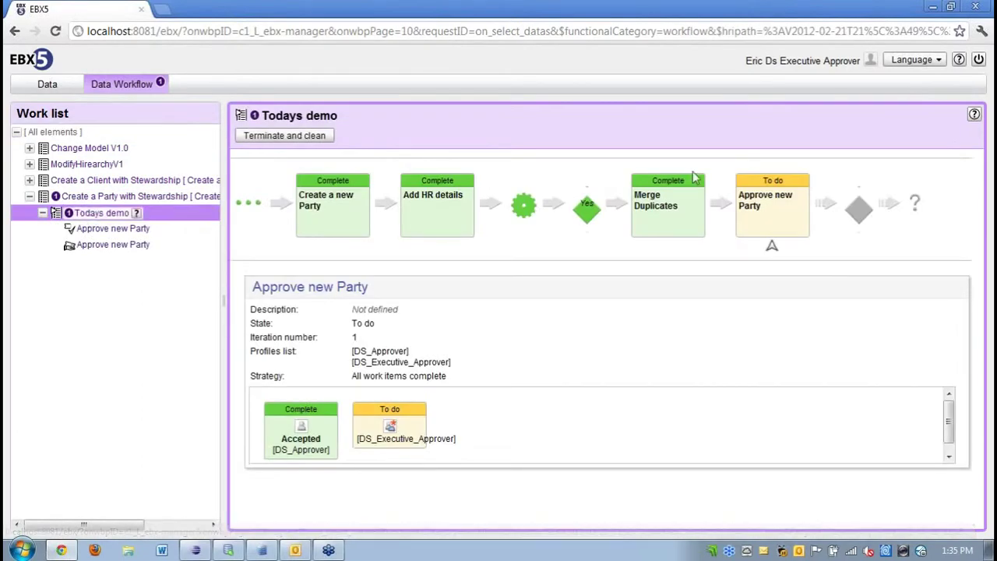
Check the Add HR details, Create a new Party and Approve new Party steps, then open the executive Approve new Party item.
{"action": "mouse_move", "coordinate": [307, 433]}
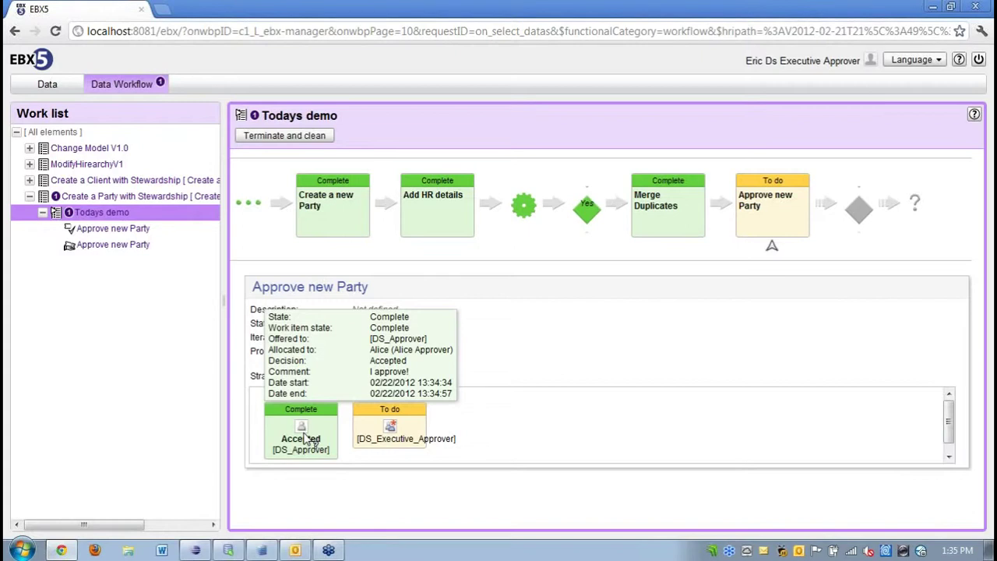
{"action": "mouse_move", "coordinate": [379, 427]}
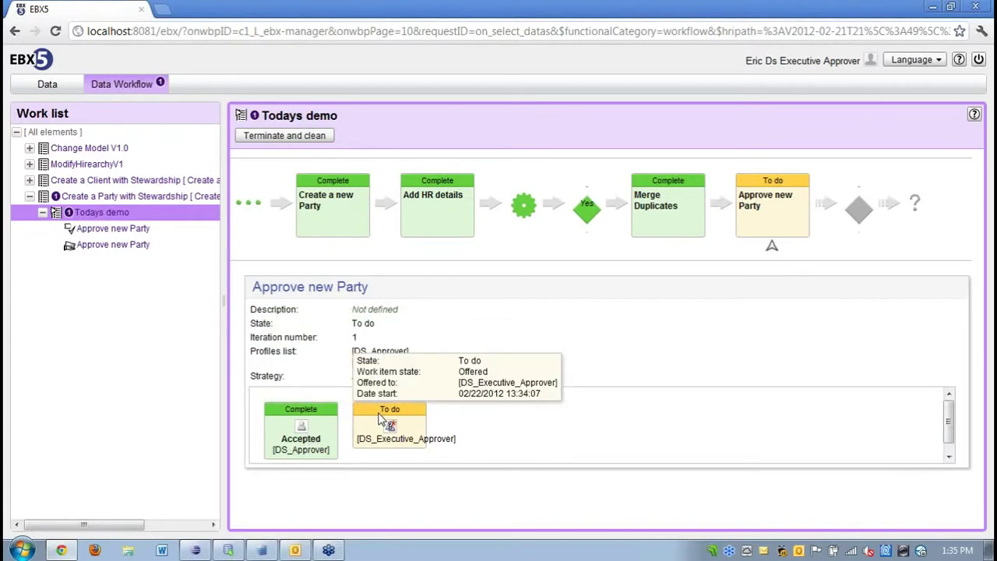
{"action": "left_click", "coordinate": [457, 222]}
{"action": "left_click", "coordinate": [377, 221]}
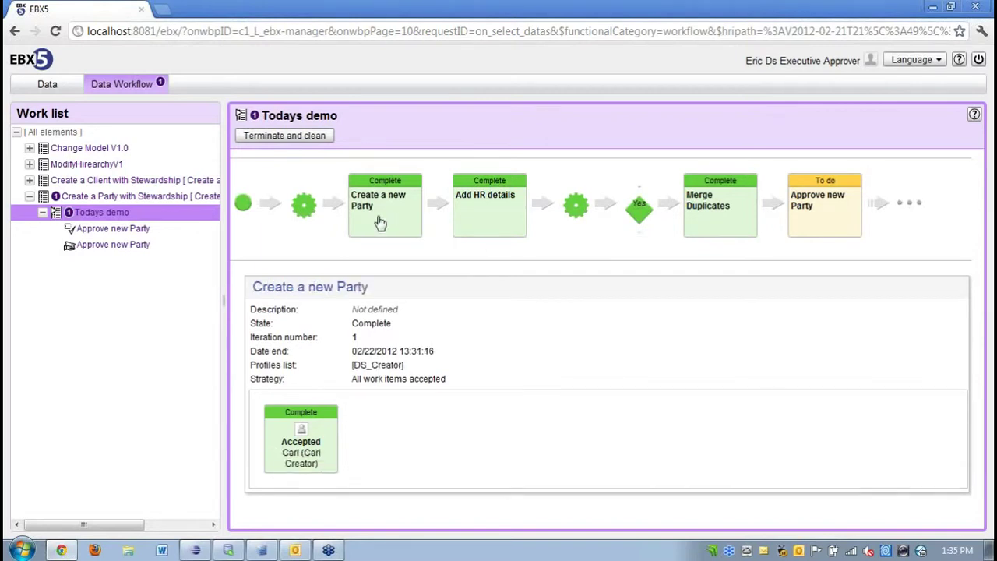
{"action": "mouse_move", "coordinate": [317, 456]}
{"action": "left_click", "coordinate": [827, 209]}
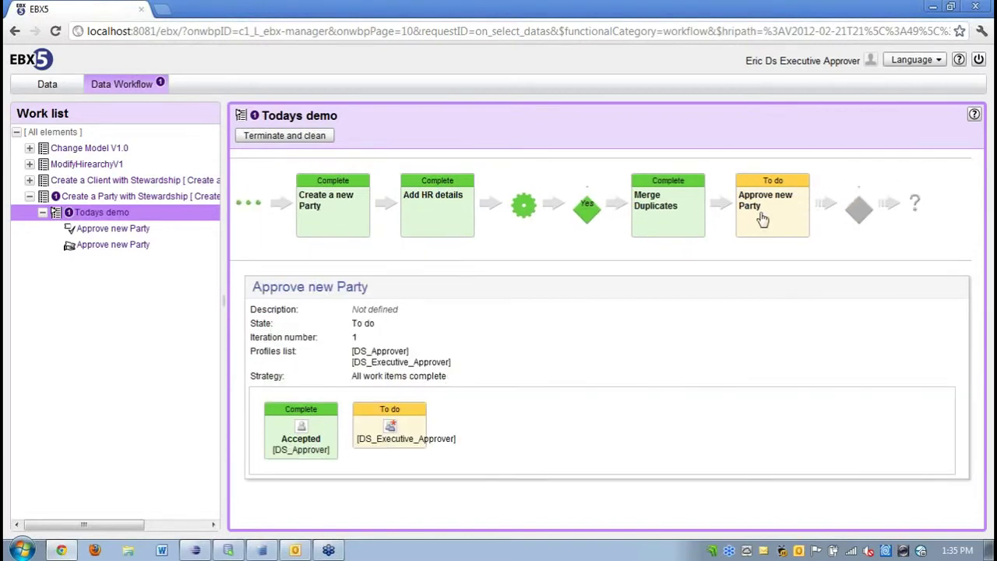
{"action": "left_click", "coordinate": [117, 246]}
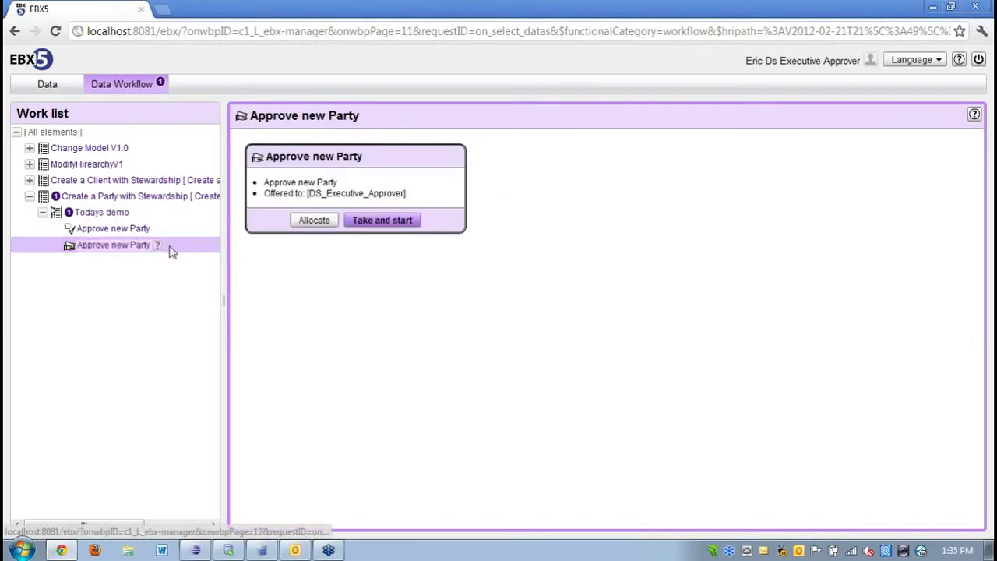
Take and start the executive work item and expand the PartyInfo and PartyLocation groups.
{"action": "left_click", "coordinate": [380, 224]}
{"action": "left_click", "coordinate": [511, 293]}
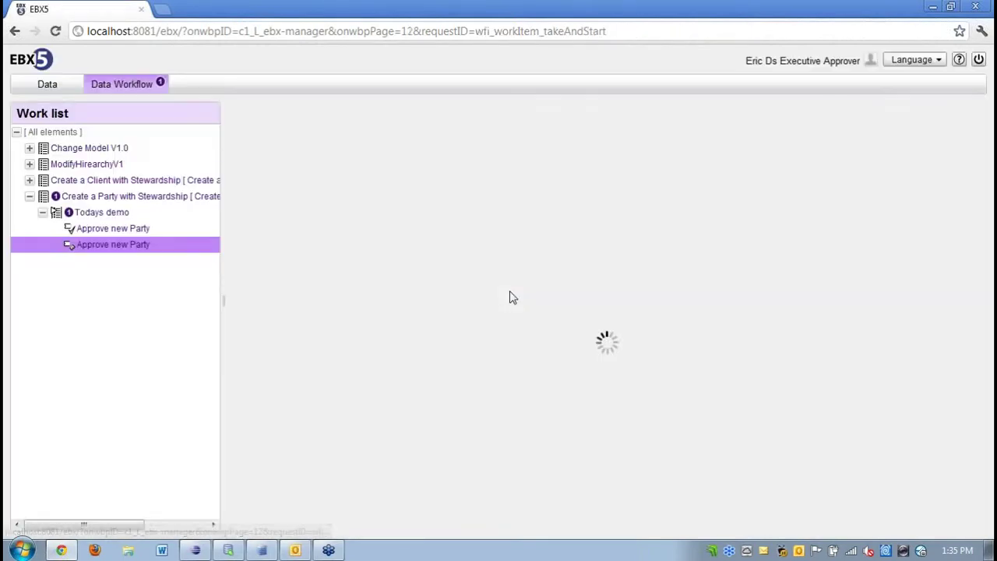
{"action": "left_click", "coordinate": [245, 293]}
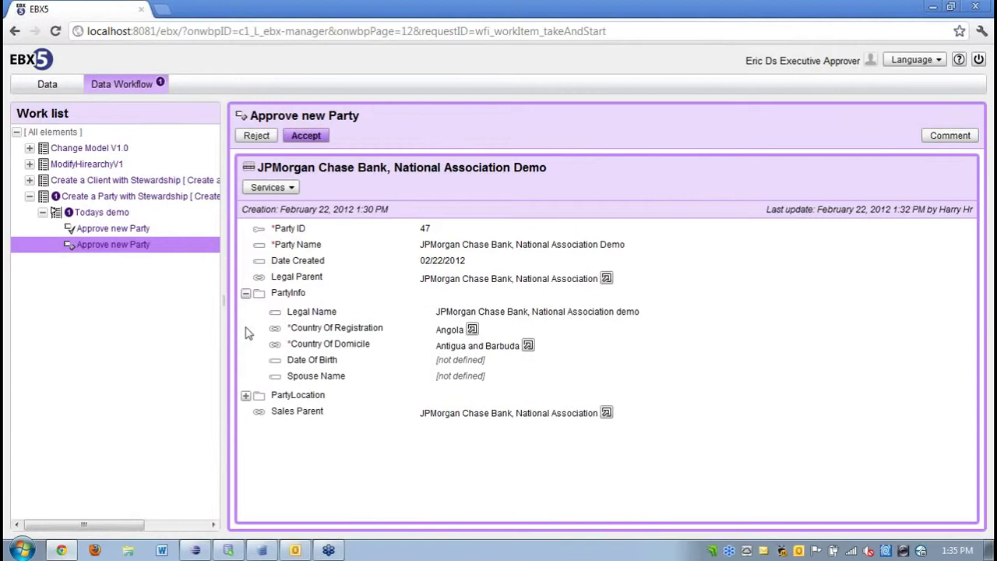
{"action": "left_click", "coordinate": [245, 396]}
Review party 47's change history, then accept the new party as executive approver.
{"action": "left_click", "coordinate": [287, 187]}
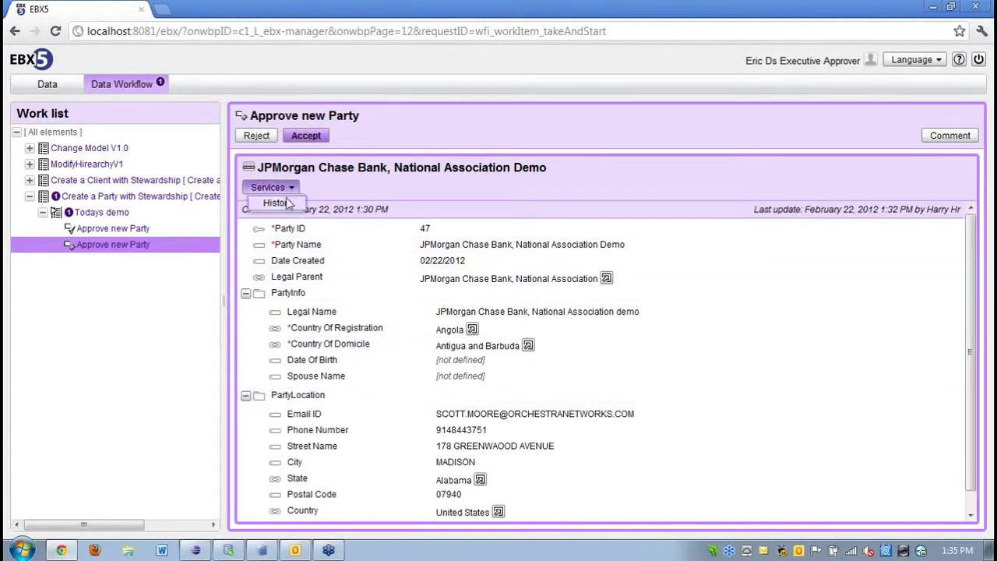
{"action": "left_click", "coordinate": [286, 203]}
{"action": "left_click", "coordinate": [502, 298]}
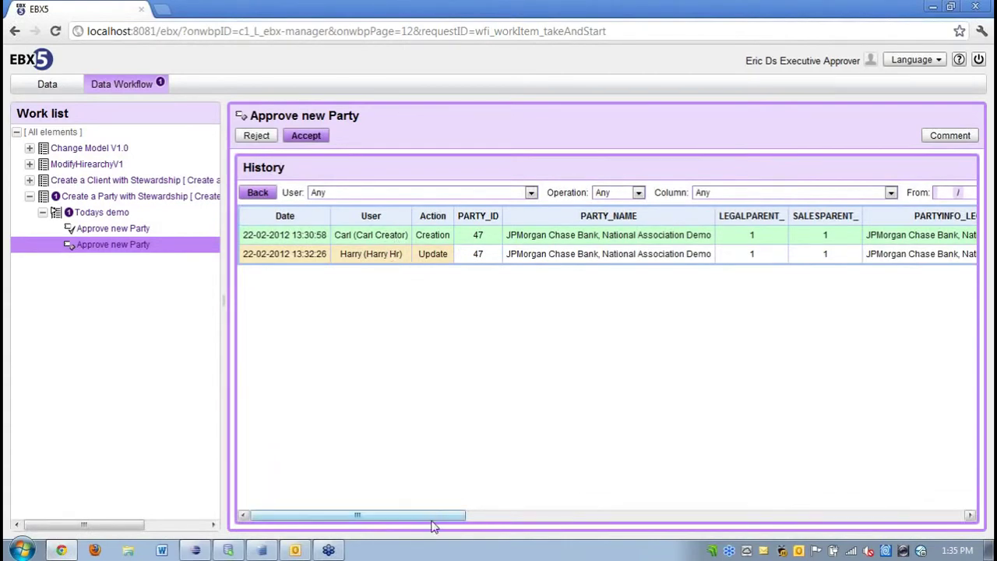
{"action": "left_click_drag", "start_coordinate": [433, 527], "coordinate": [690, 516]}
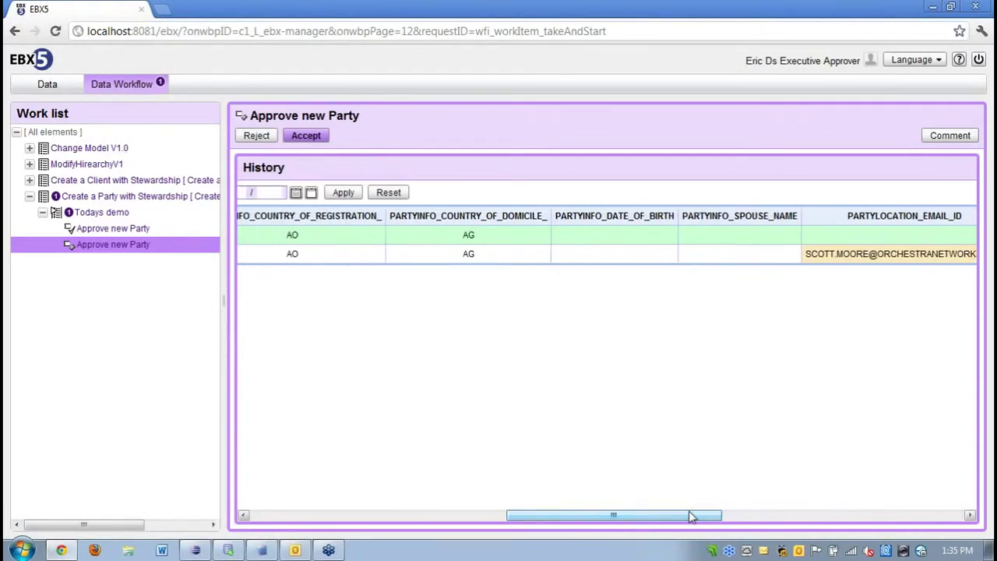
{"action": "left_click", "coordinate": [308, 138]}
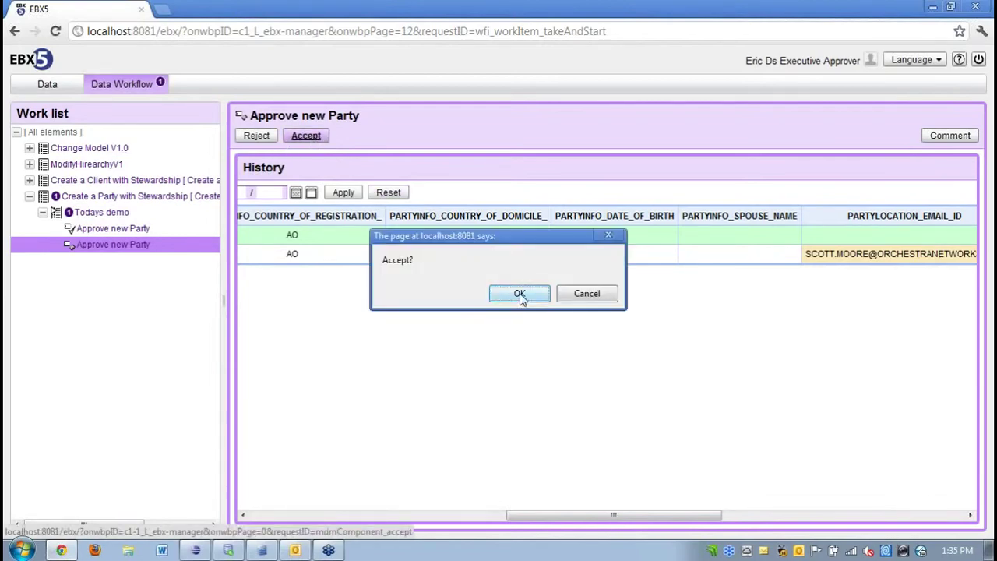
{"action": "left_click", "coordinate": [519, 294]}
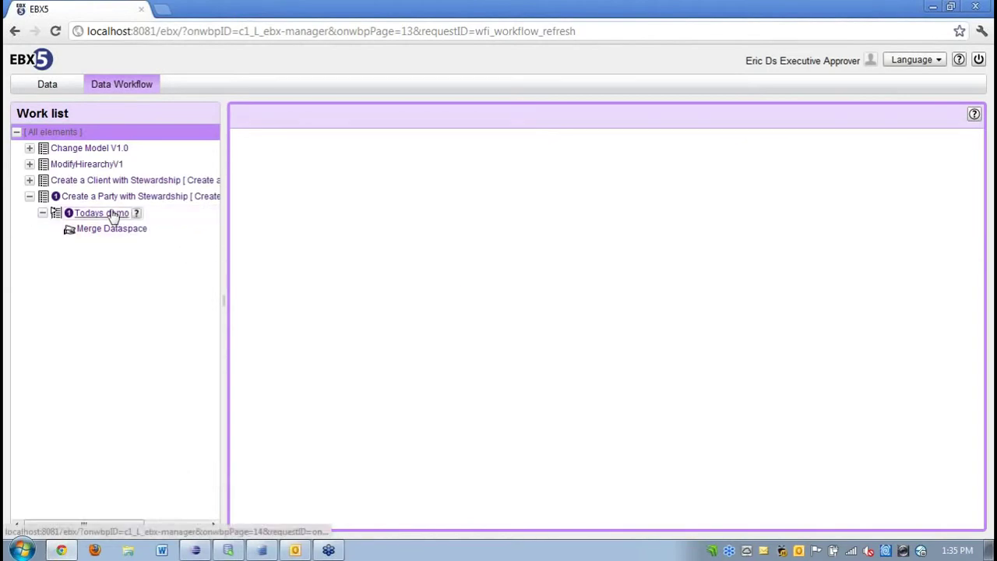
Check that Todays demo has passed Approve new Party and waits at Merge Dataspace, then sign out.
{"action": "left_click", "coordinate": [111, 212]}
{"action": "left_click", "coordinate": [660, 226]}
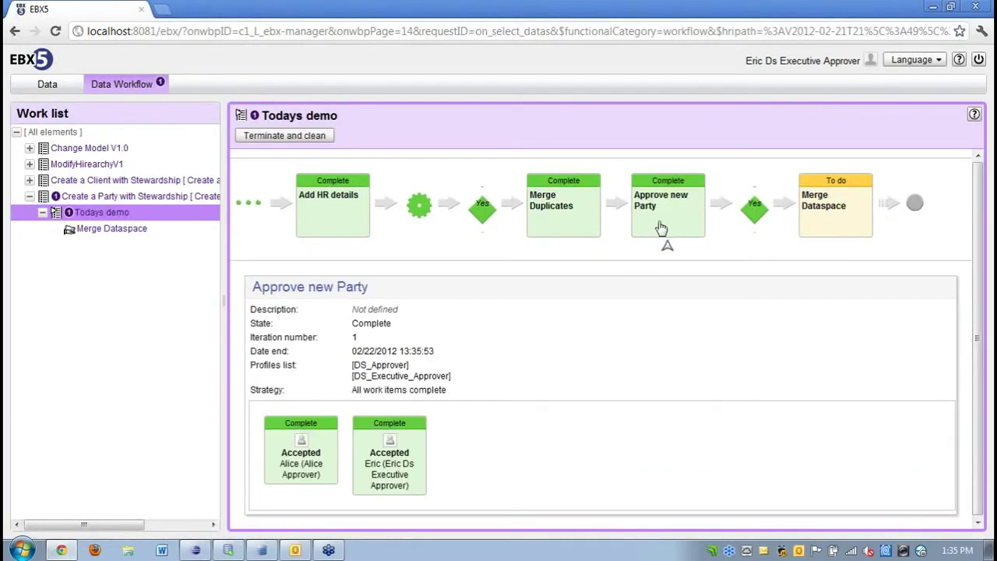
{"action": "left_click", "coordinate": [831, 222]}
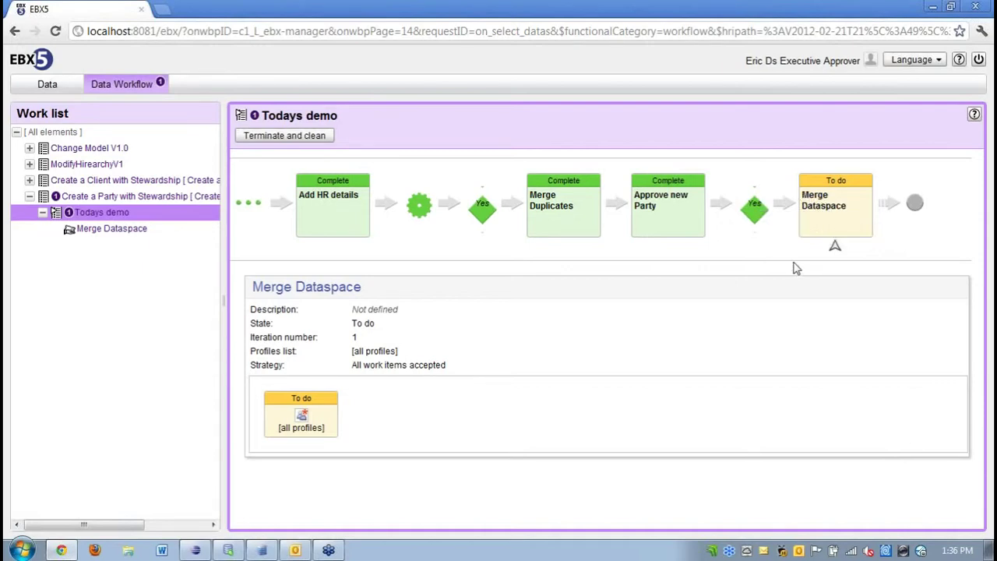
{"action": "left_click", "coordinate": [979, 61]}
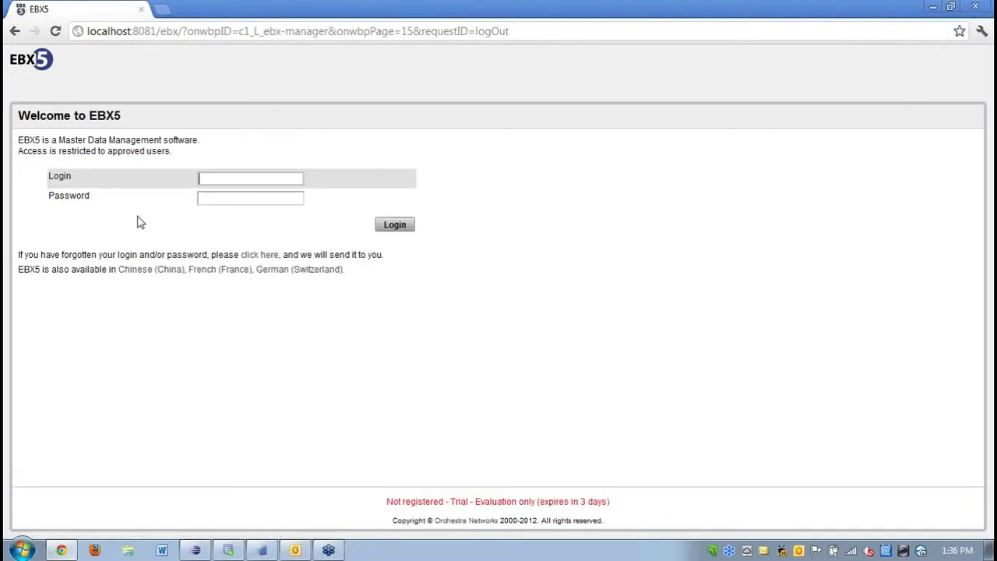
Sign in to EBX5 as admin.
{"action": "type", "text": "Admin"}
{"action": "key", "text": "Tab"}
{"action": "type", "text": "ad"}
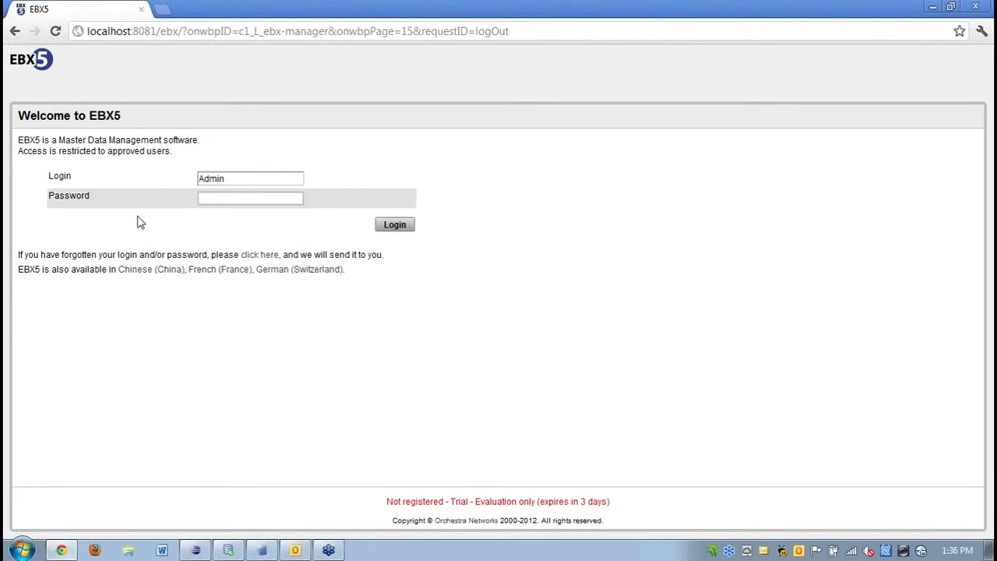
{"action": "key", "text": "shift+Tab"}
{"action": "type", "text": "admin"}
{"action": "key", "text": "Tab"}
{"action": "type", "text": "admin"}
{"action": "key", "text": "Return"}
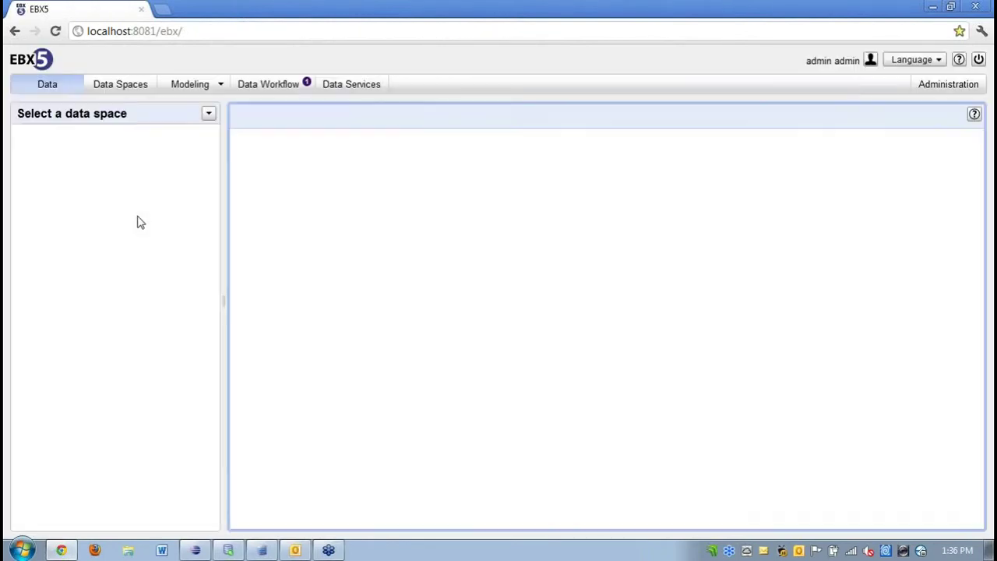
Browse the Party master data and filter it on Japan.
{"action": "left_click", "coordinate": [257, 88]}
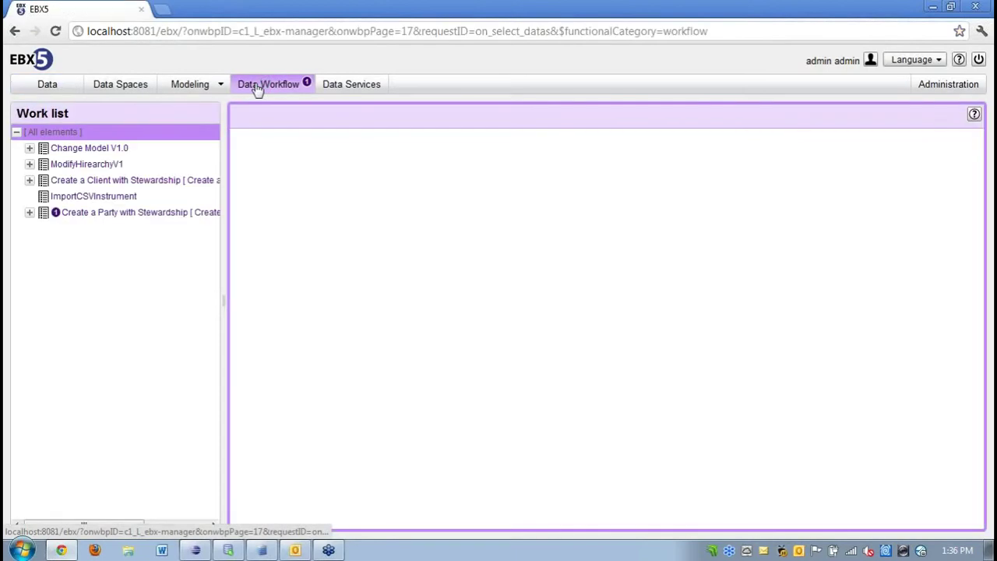
{"action": "left_click", "coordinate": [58, 88]}
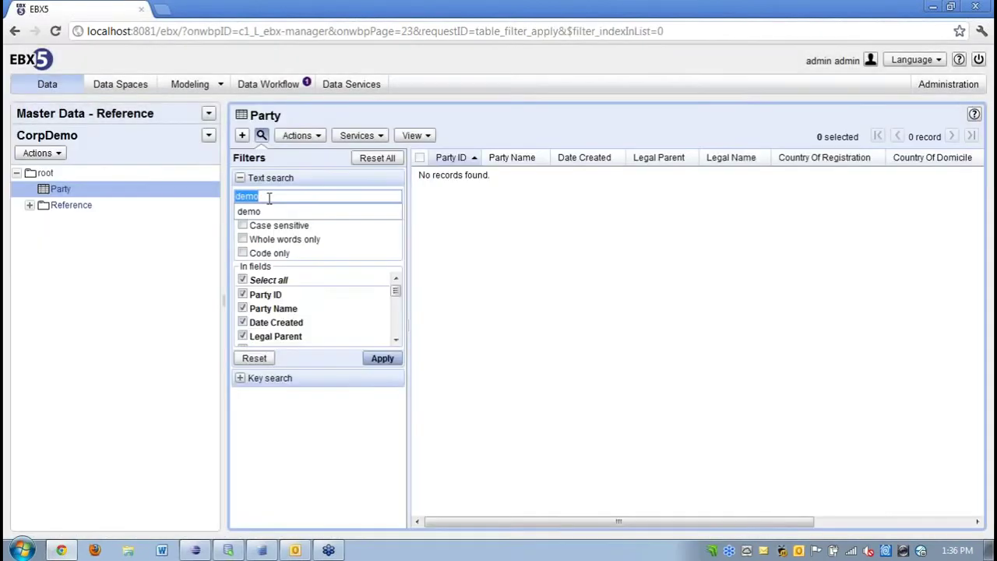
{"action": "type", "text": "Japan"}
{"action": "left_click", "coordinate": [383, 361]}
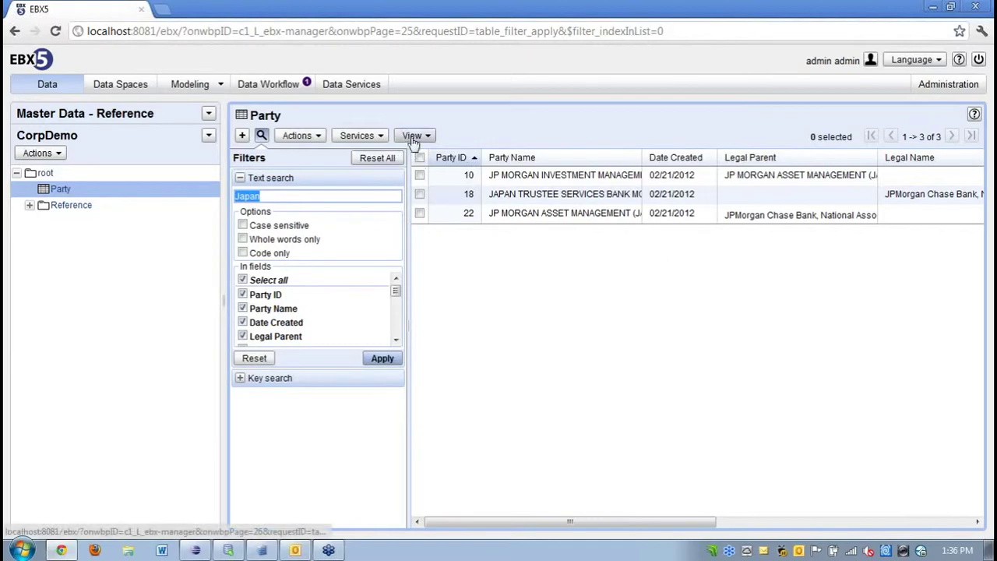
Apply the Party by Legal Parent by Region view and search it for 'demo'.
{"action": "left_click", "coordinate": [412, 138]}
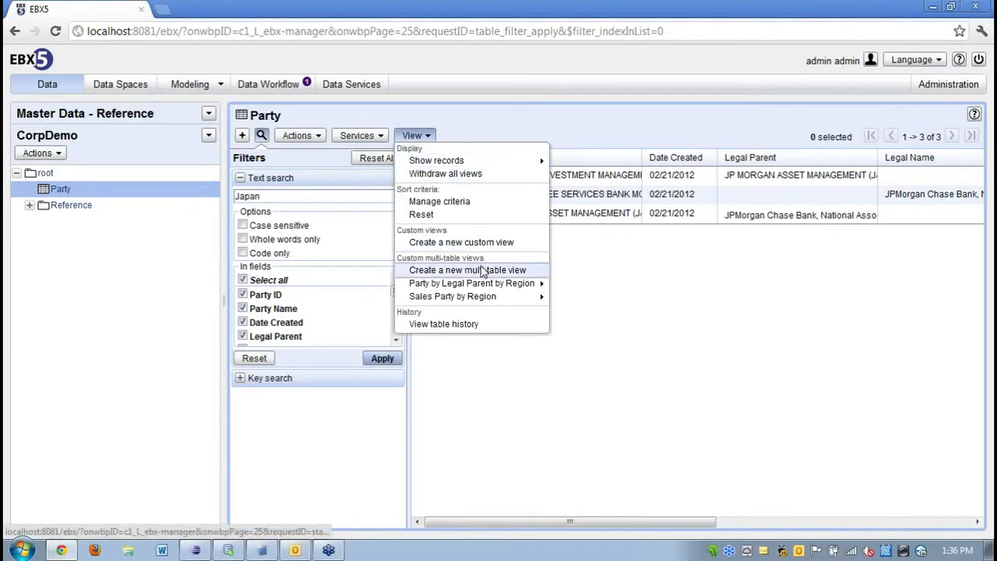
{"action": "mouse_move", "coordinate": [501, 284]}
{"action": "left_click", "coordinate": [576, 286]}
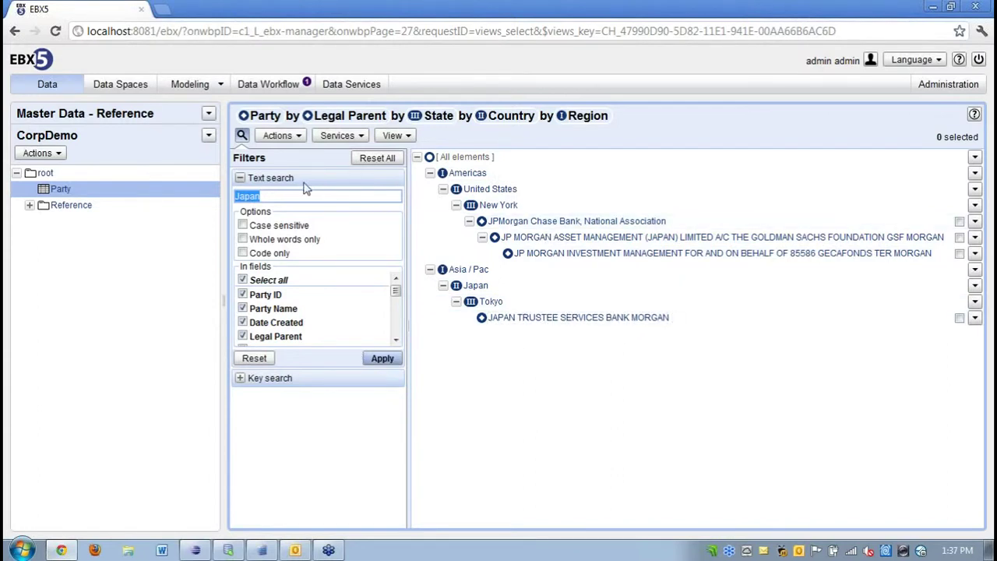
{"action": "type", "text": "demo"}
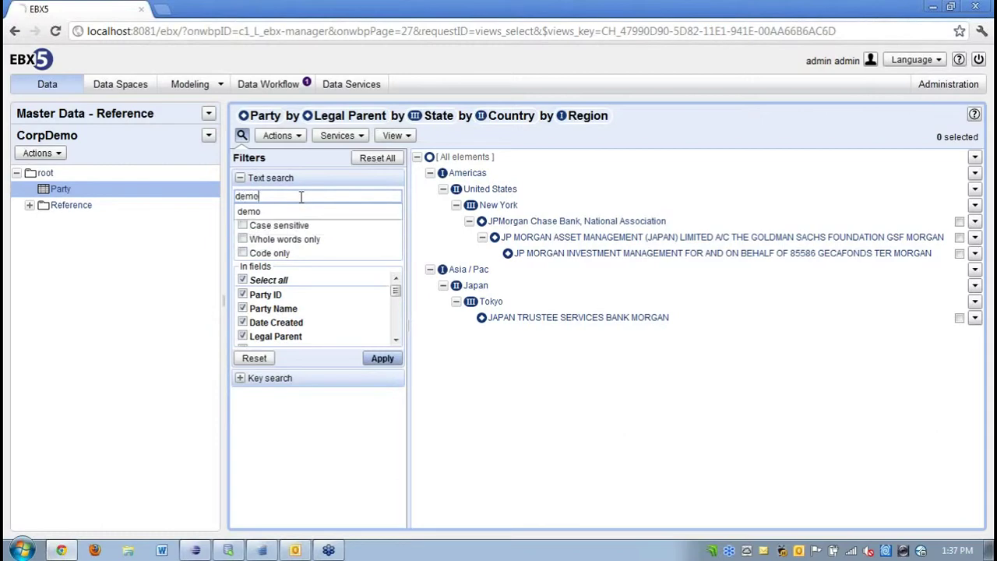
{"action": "key", "text": "Return"}
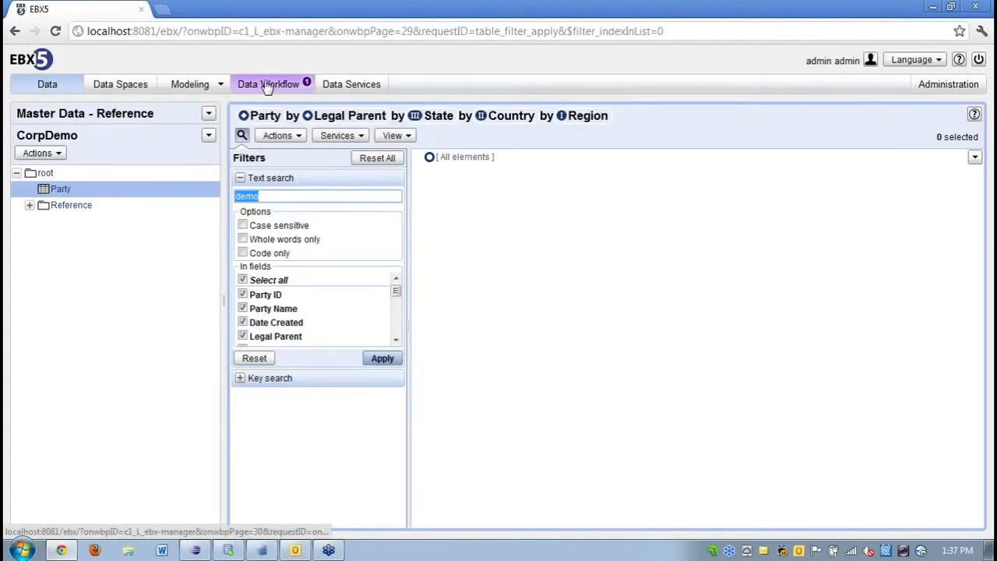
Take and start the Todays demo Merge Dataspace work item, dismissing the data space locked warning.
{"action": "left_click", "coordinate": [267, 86]}
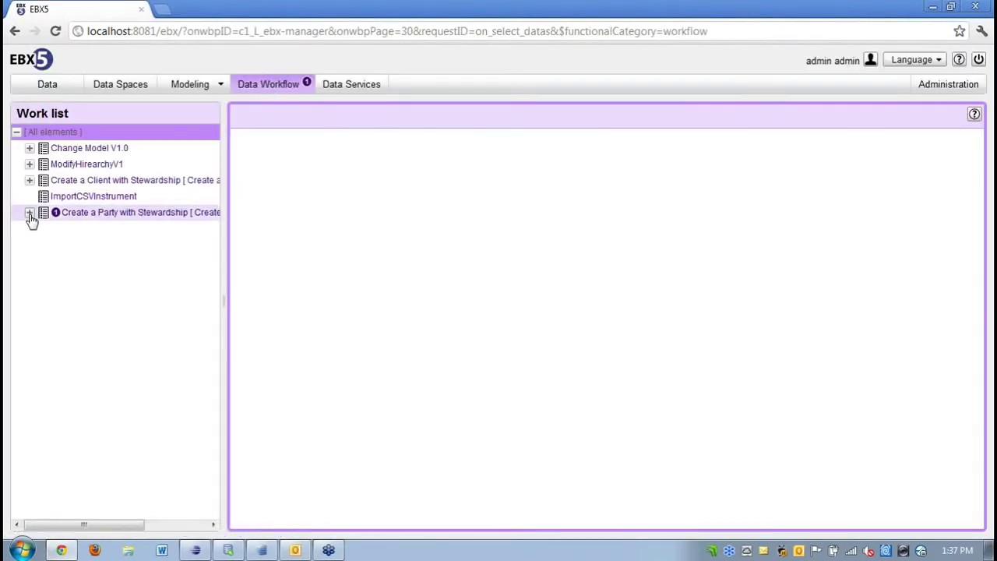
{"action": "left_click", "coordinate": [30, 214]}
{"action": "left_click", "coordinate": [42, 228]}
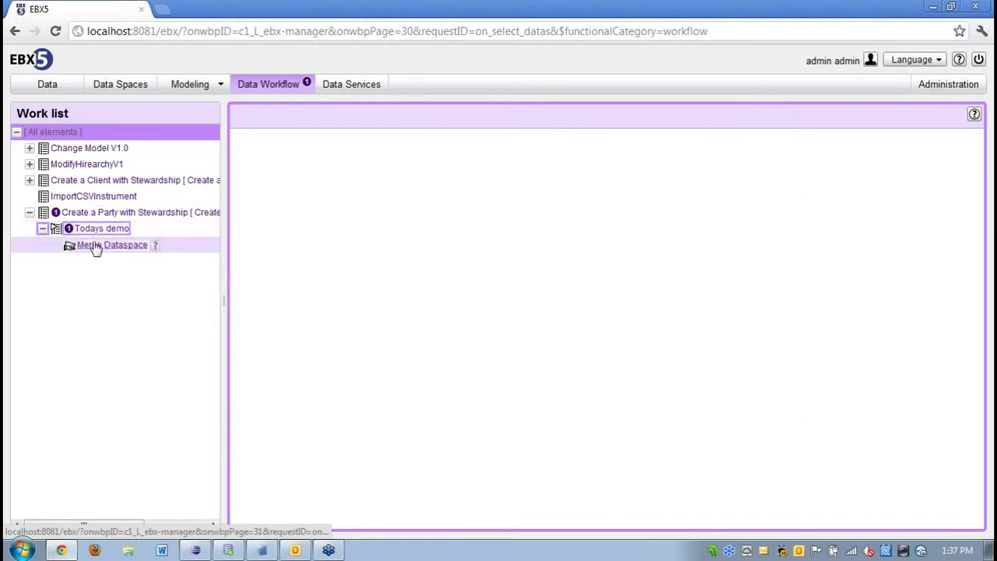
{"action": "left_click", "coordinate": [94, 246]}
{"action": "left_click", "coordinate": [381, 220]}
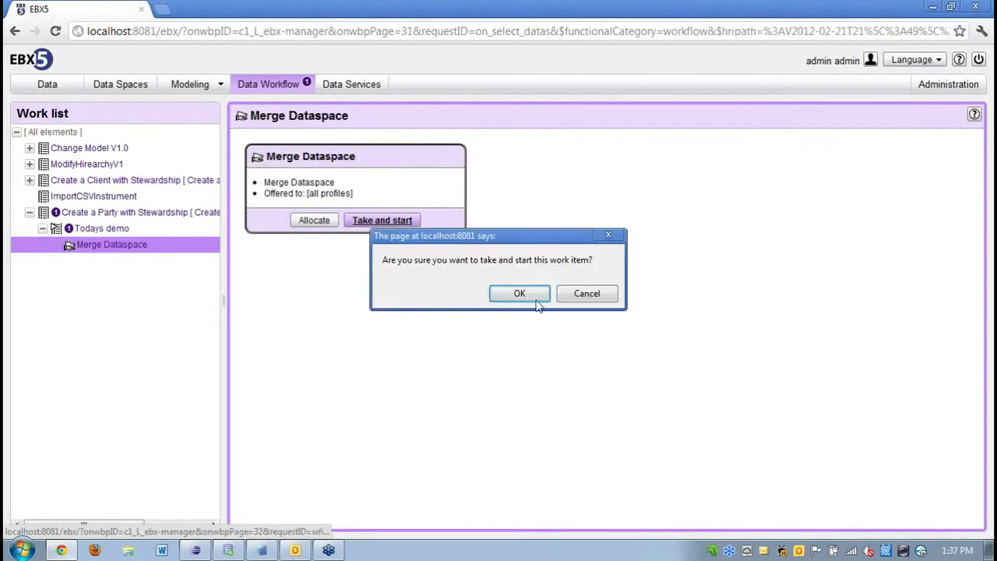
{"action": "left_click", "coordinate": [518, 294]}
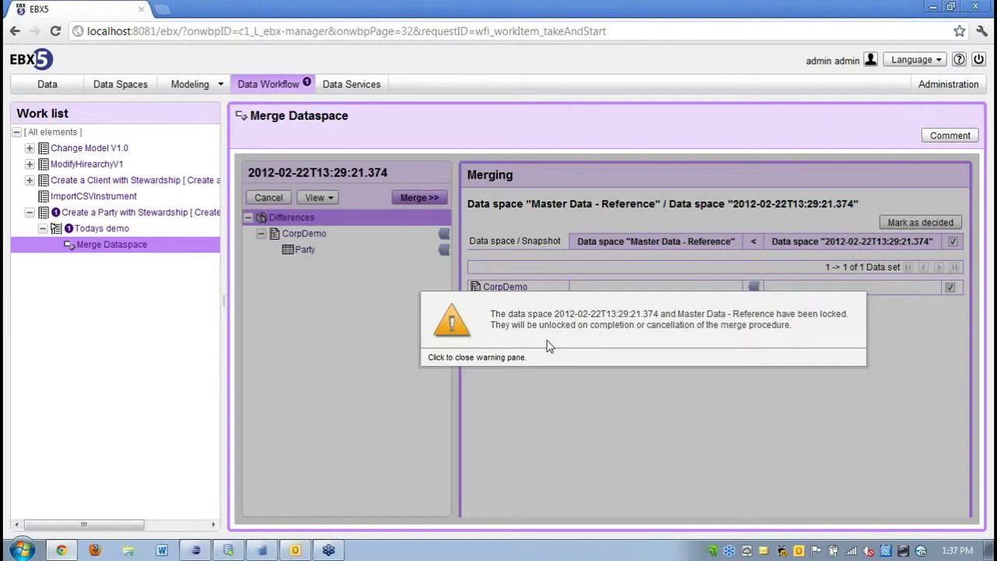
{"action": "left_click", "coordinate": [550, 346]}
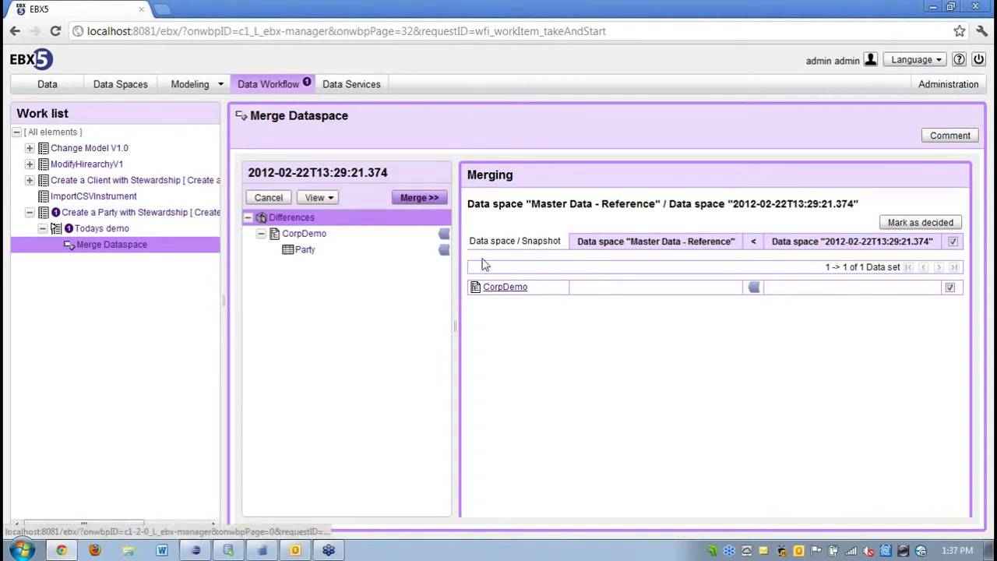
Review the Party table differences and the details of record 47, including its PartyInfo group.
{"action": "left_click", "coordinate": [312, 253]}
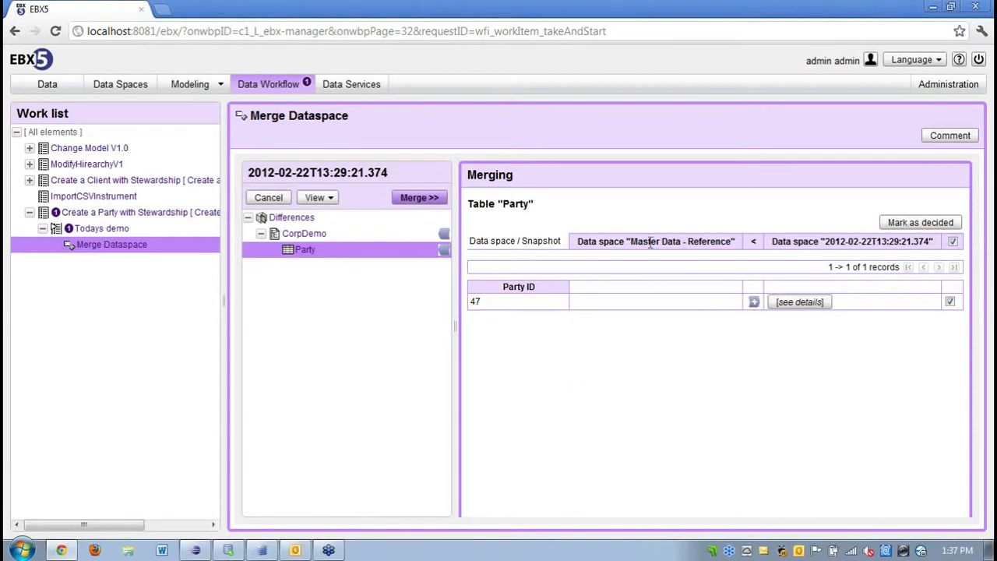
{"action": "left_click", "coordinate": [800, 304]}
{"action": "left_click", "coordinate": [520, 301]}
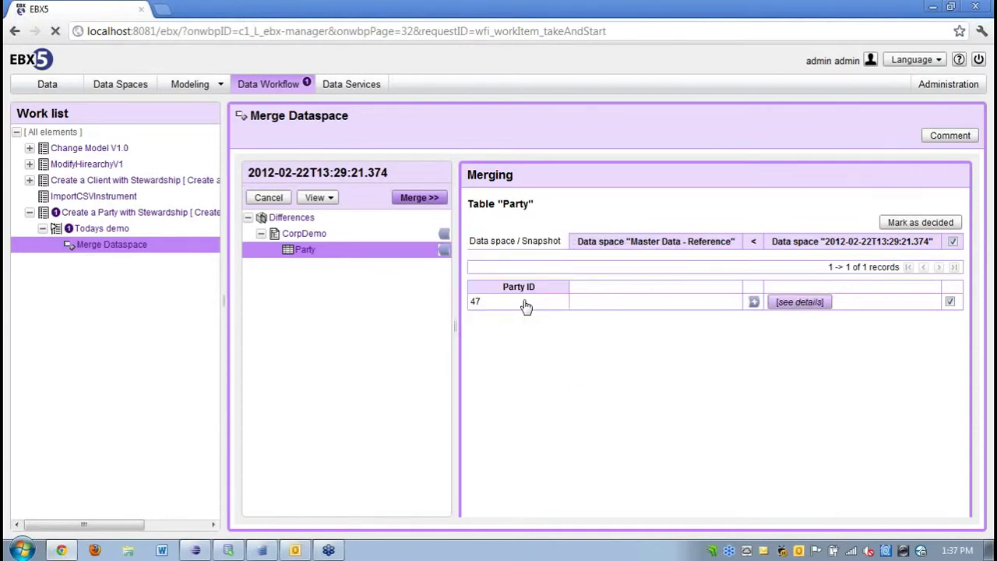
{"action": "left_click_drag", "start_coordinate": [870, 450], "coordinate": [917, 493]}
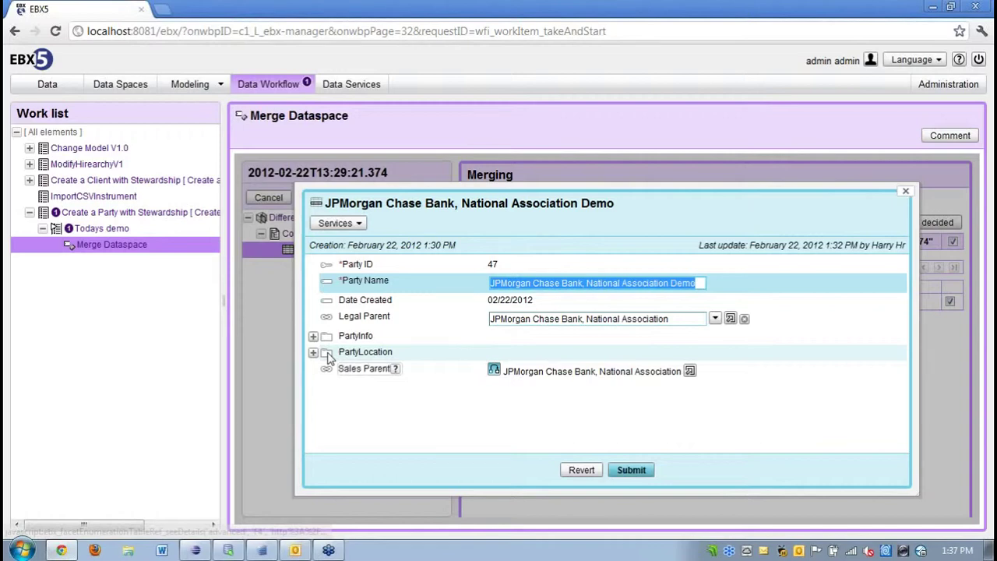
{"action": "left_click", "coordinate": [313, 337]}
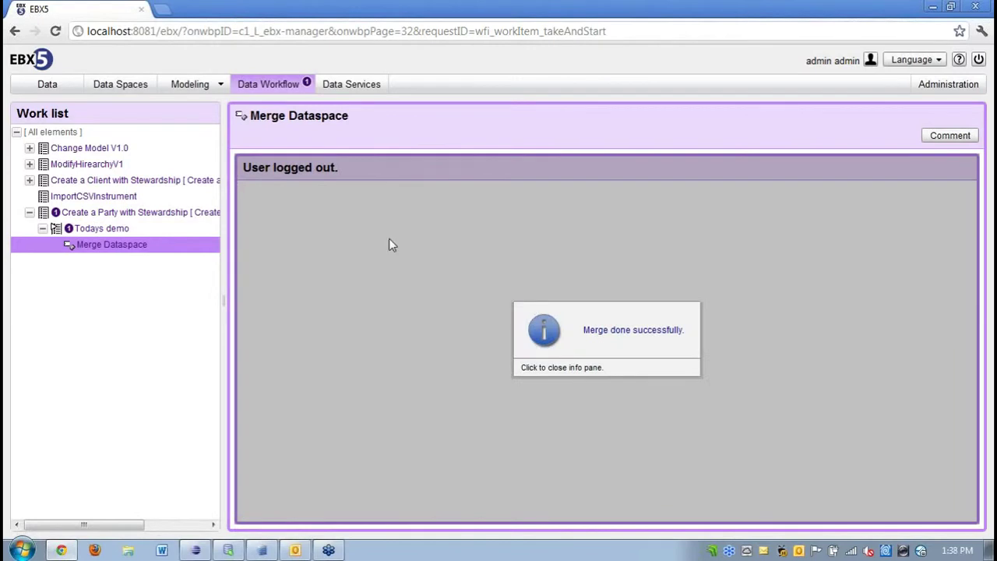
Accept the completed Merge Dataspace step and return to the demo-filtered Party hierarchy.
{"action": "left_click", "coordinate": [386, 236]}
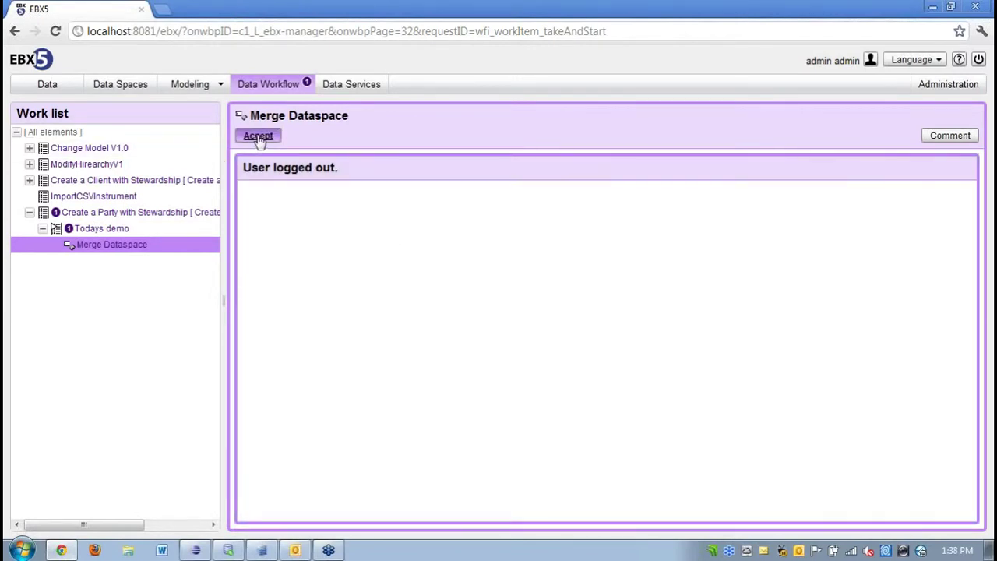
{"action": "left_click", "coordinate": [258, 136]}
{"action": "left_click", "coordinate": [522, 292]}
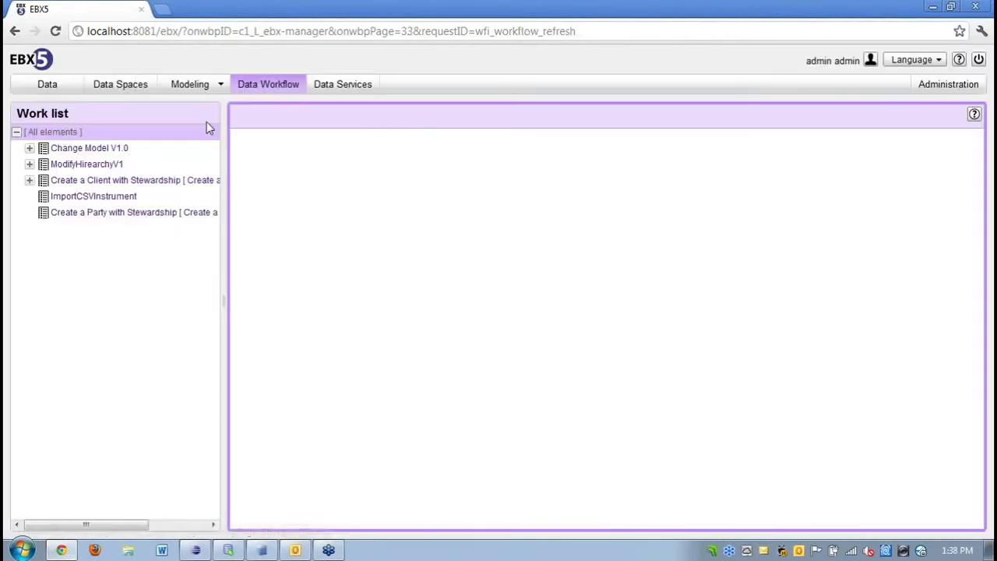
{"action": "left_click", "coordinate": [54, 87]}
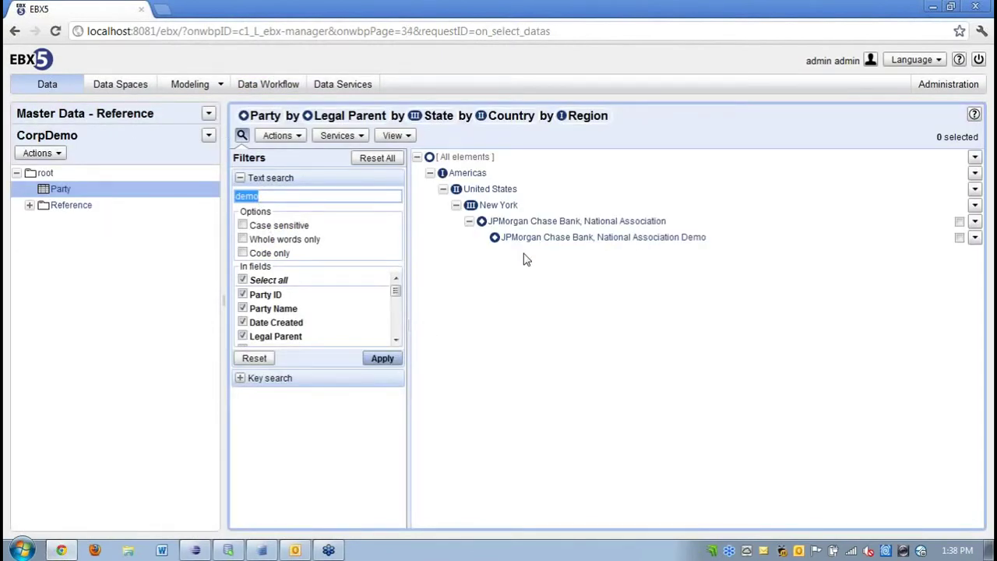
Inspect the JPMorgan Chase Bank, National Association Demo record, then reset all filters and hide the filter panel.
{"action": "left_click", "coordinate": [688, 242]}
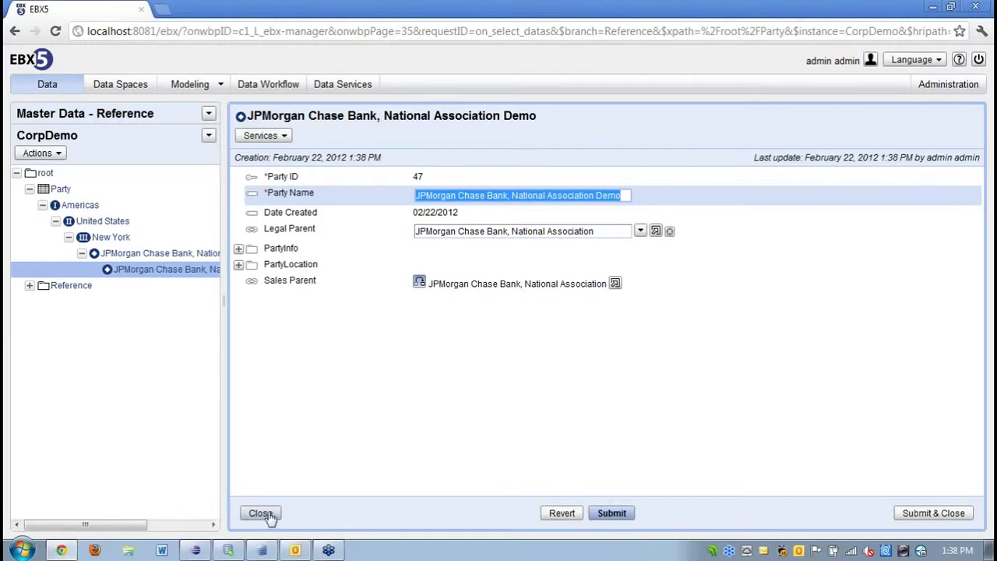
{"action": "left_click", "coordinate": [261, 513]}
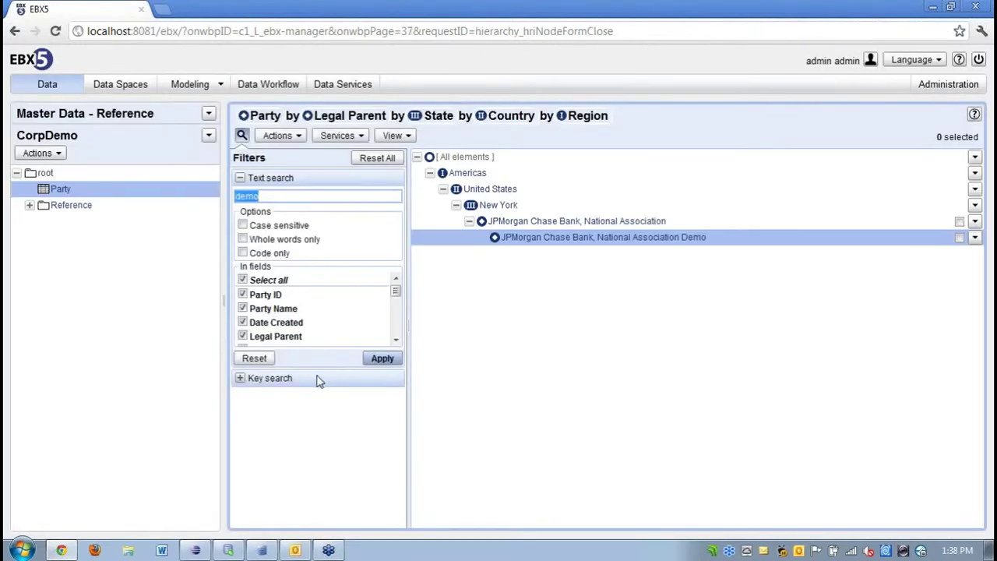
{"action": "left_click", "coordinate": [378, 161]}
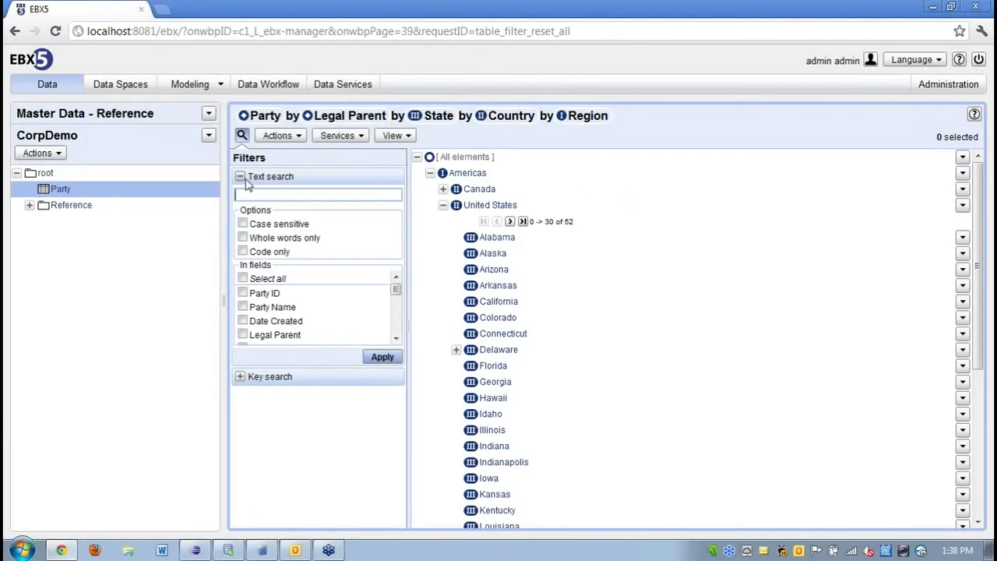
{"action": "left_click", "coordinate": [242, 136]}
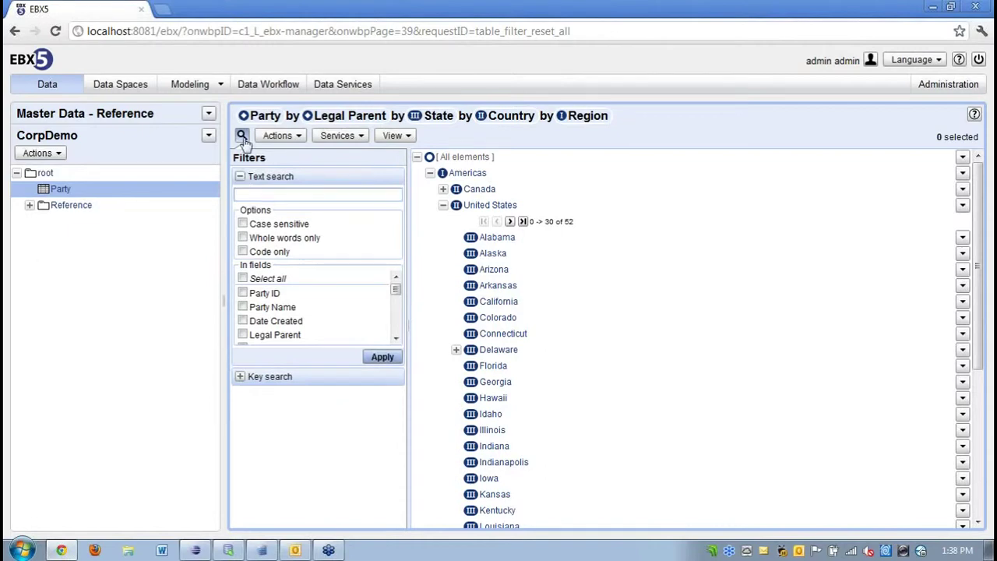
Create a new custom view labelled 'Region' for [all profiles] and proceed to its search criteria.
{"action": "left_click", "coordinate": [392, 135]}
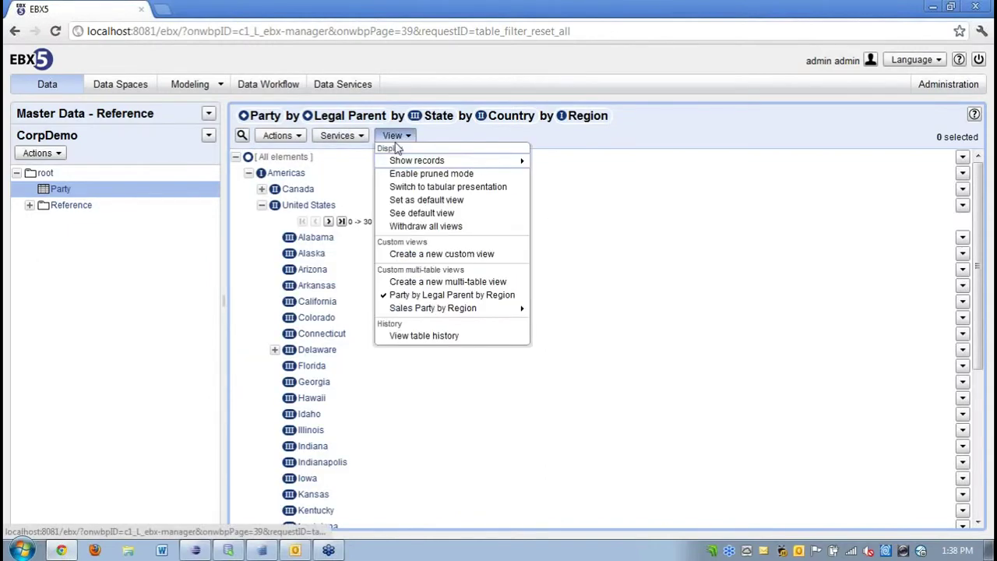
{"action": "left_click", "coordinate": [419, 254]}
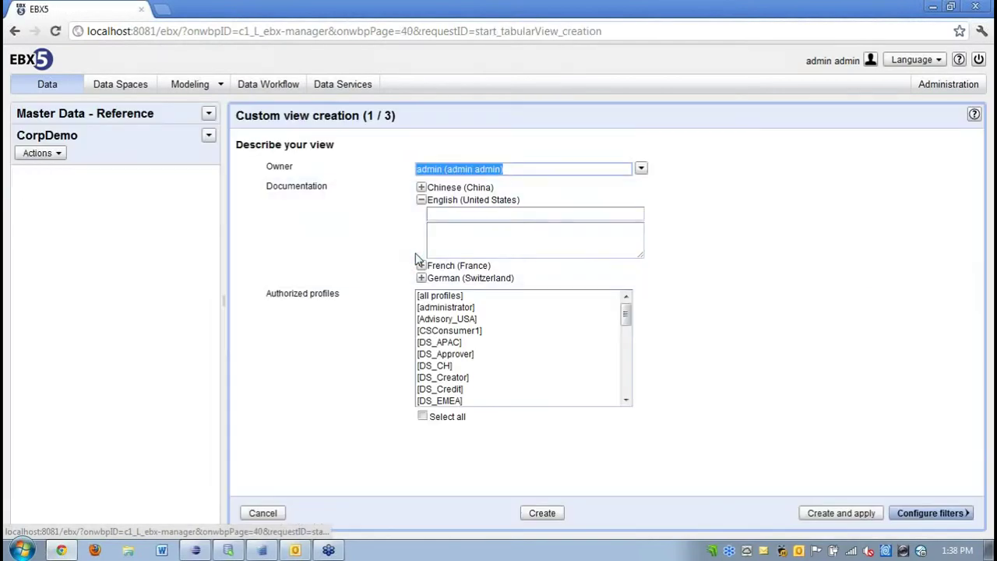
{"action": "left_click", "coordinate": [445, 215]}
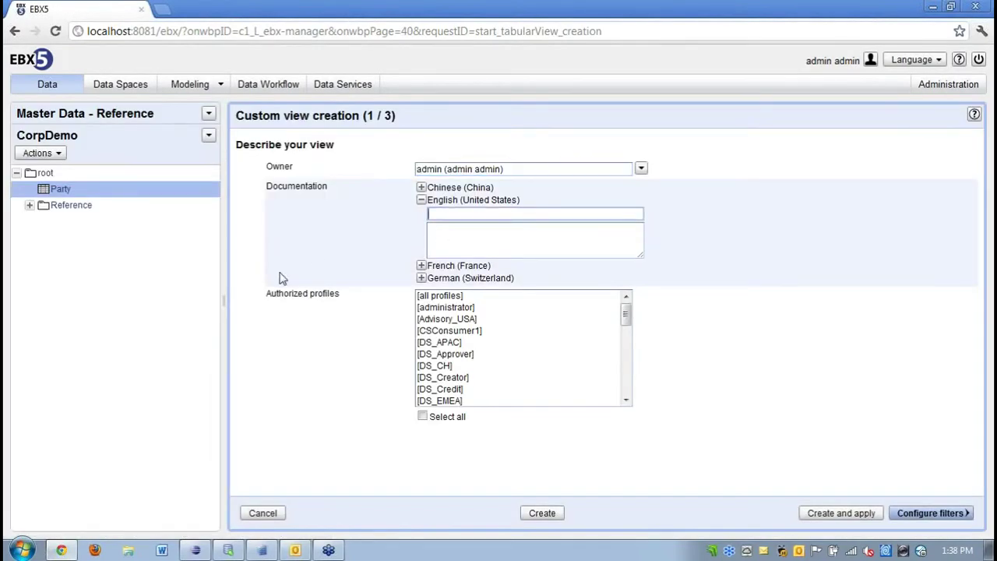
{"action": "type", "text": "Rg"}
{"action": "type", "text": "gion"}
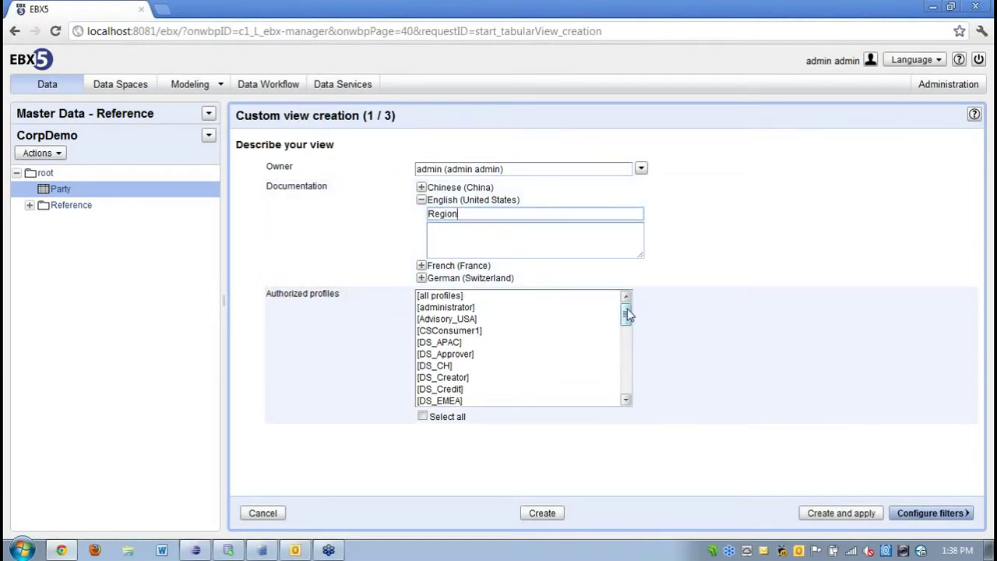
{"action": "left_click", "coordinate": [455, 299]}
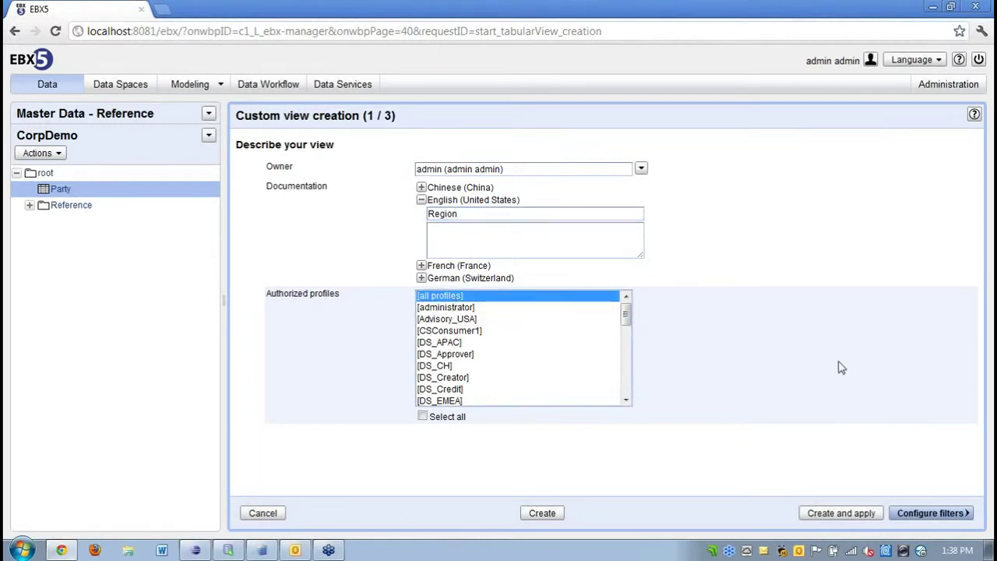
{"action": "left_click", "coordinate": [921, 518]}
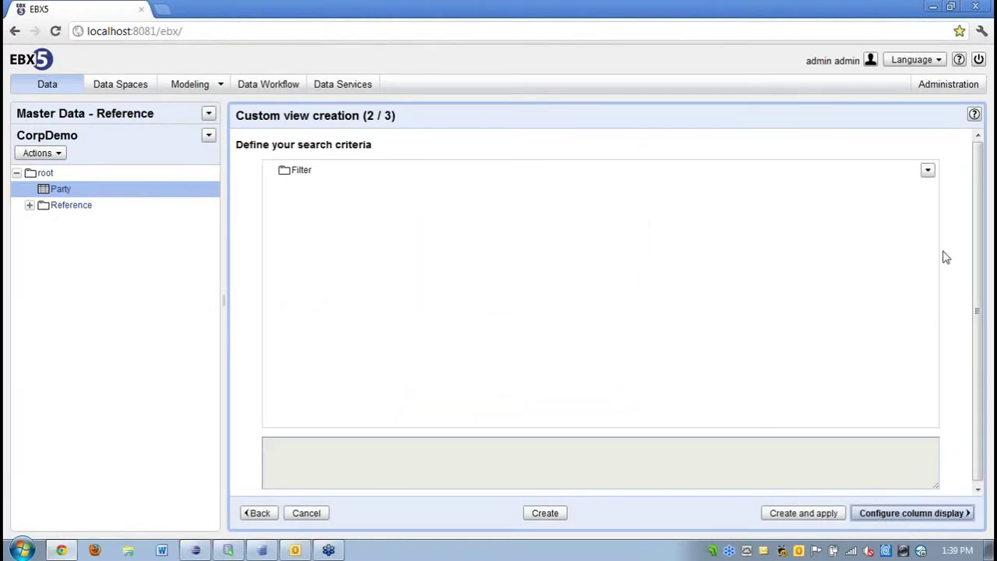
Add a Match all criteria group to the filter root with a new criterion.
{"action": "left_click", "coordinate": [928, 172]}
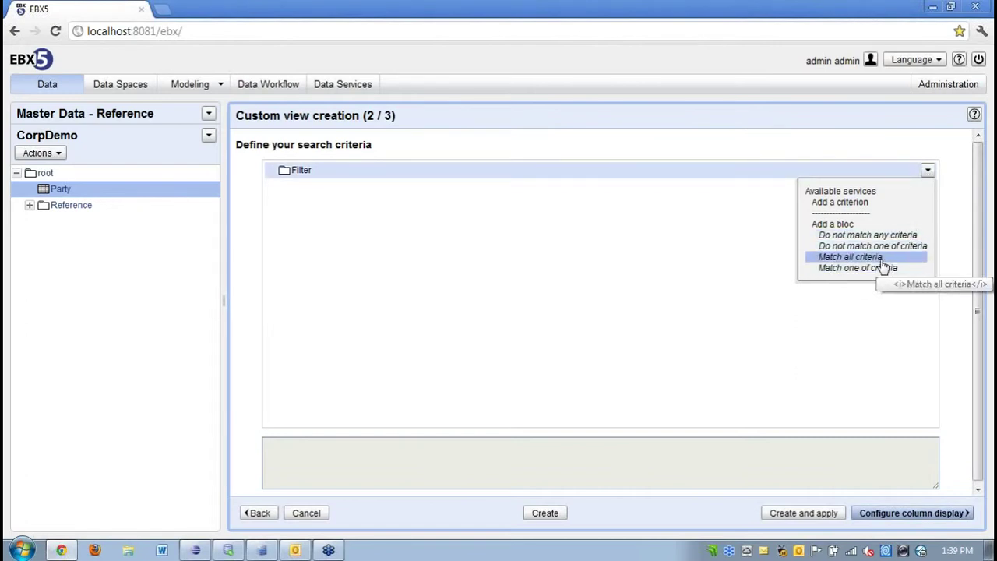
{"action": "left_click", "coordinate": [883, 260]}
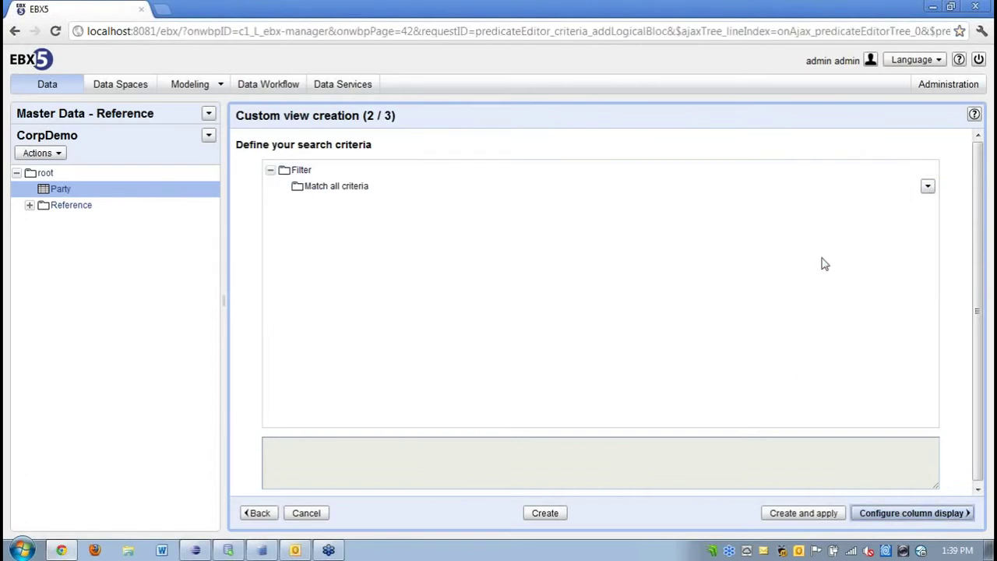
{"action": "left_click", "coordinate": [927, 187]}
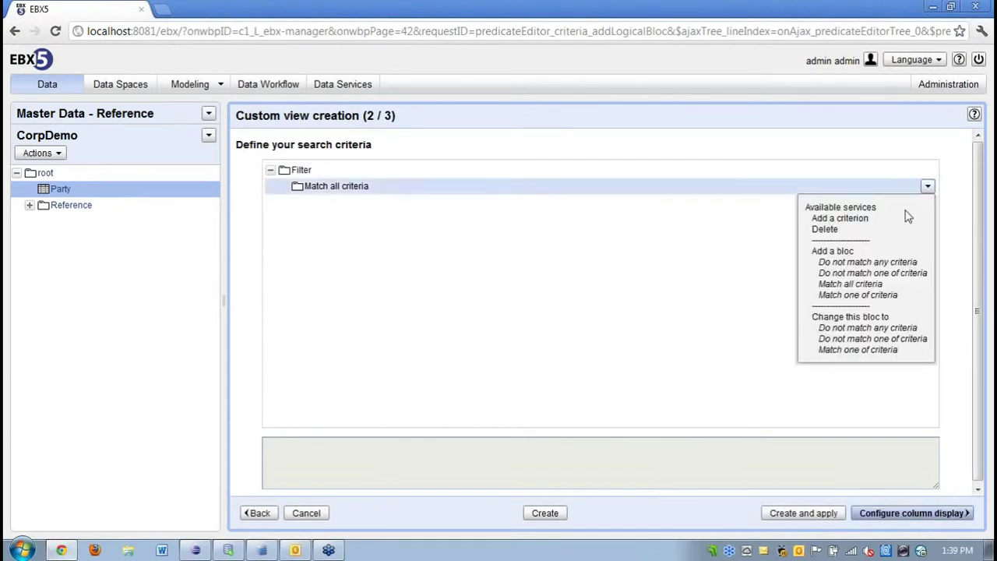
{"action": "left_click", "coordinate": [867, 221]}
Define the criterion PartyLocation / Country startsWith Japan and add it.
{"action": "left_click", "coordinate": [655, 212]}
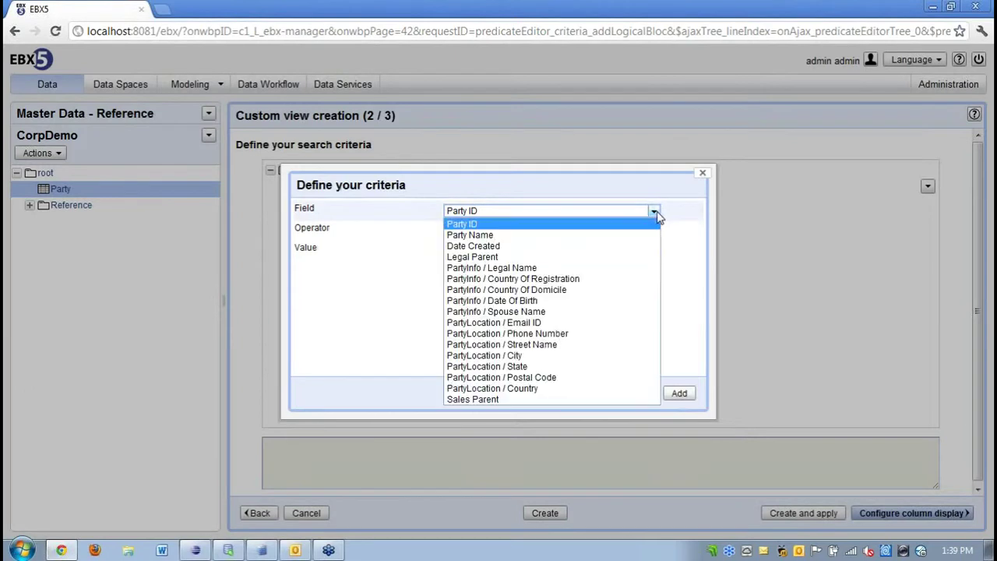
{"action": "left_click", "coordinate": [527, 394]}
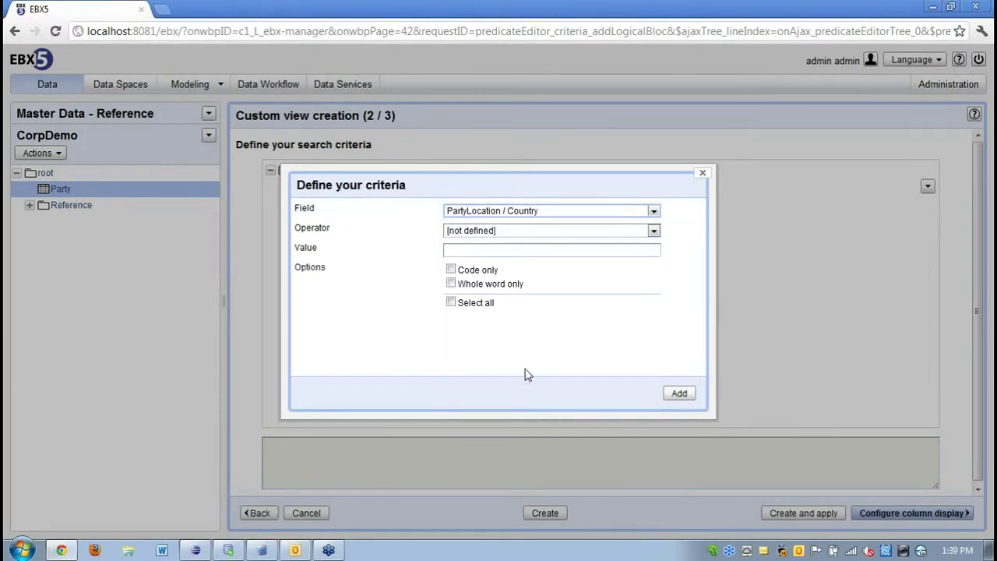
{"action": "left_click", "coordinate": [616, 232]}
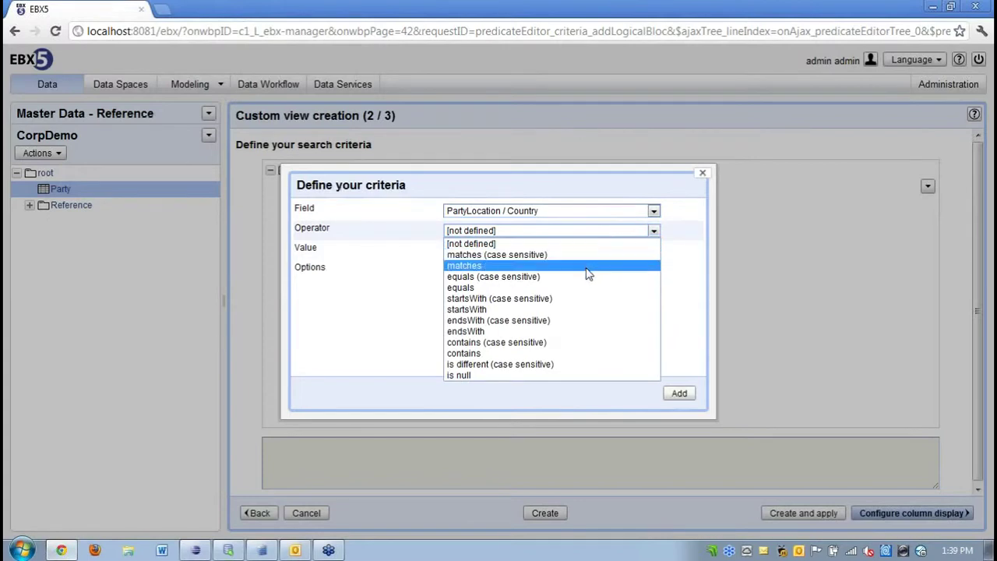
{"action": "left_click", "coordinate": [491, 309]}
{"action": "left_click", "coordinate": [490, 251]}
{"action": "type", "text": "J"}
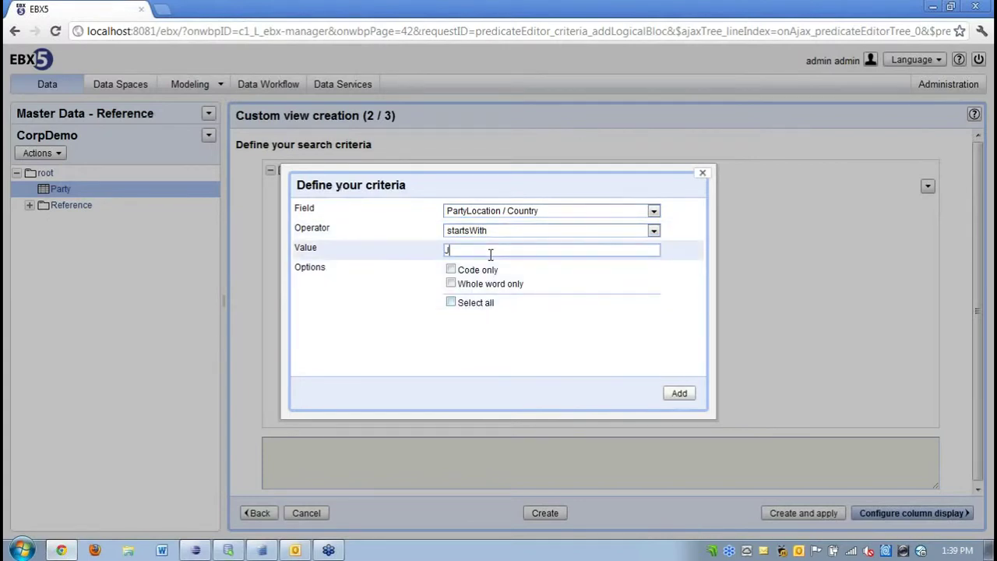
{"action": "type", "text": "apan"}
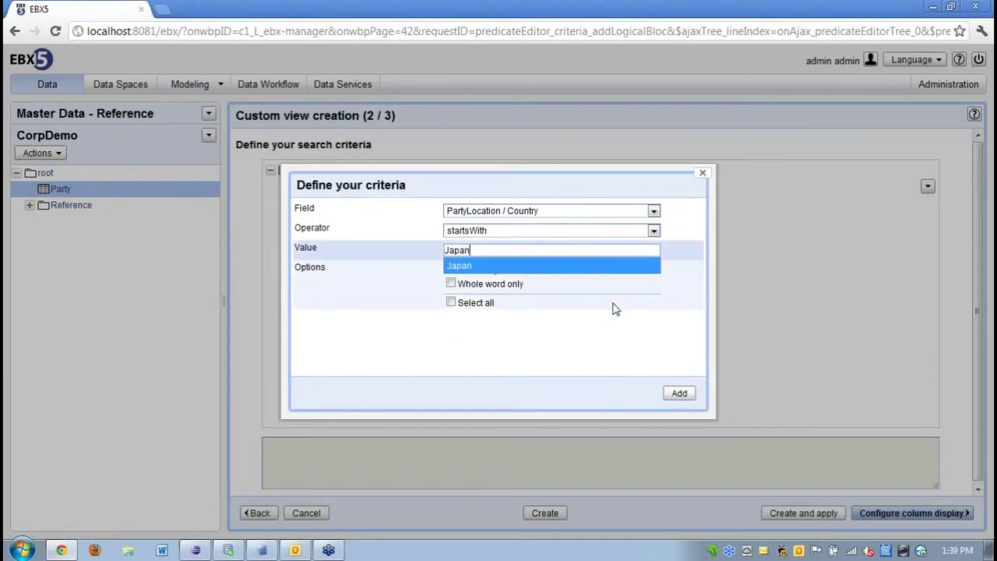
{"action": "left_click", "coordinate": [607, 352]}
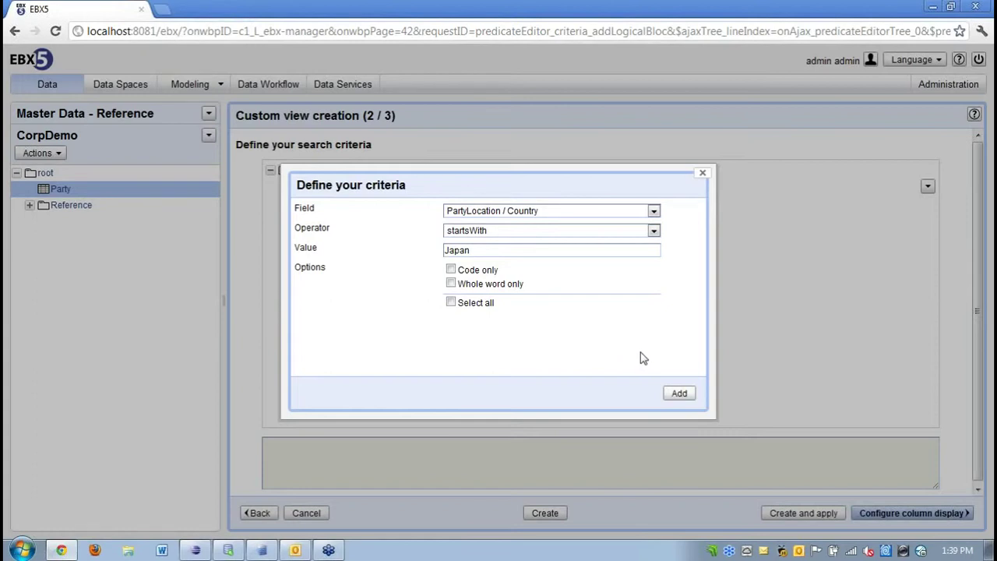
{"action": "left_click", "coordinate": [672, 393]}
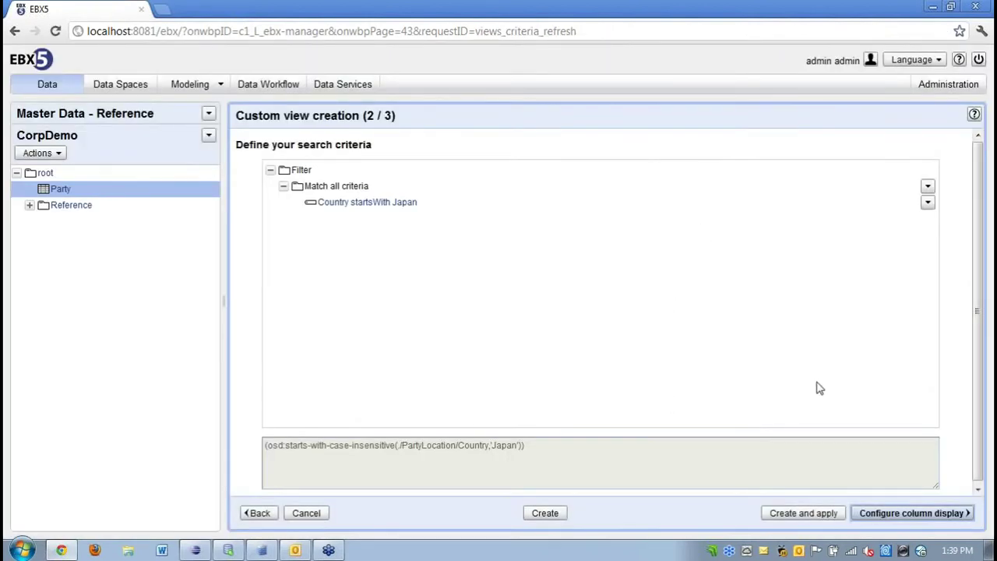
{"action": "left_click", "coordinate": [915, 513]}
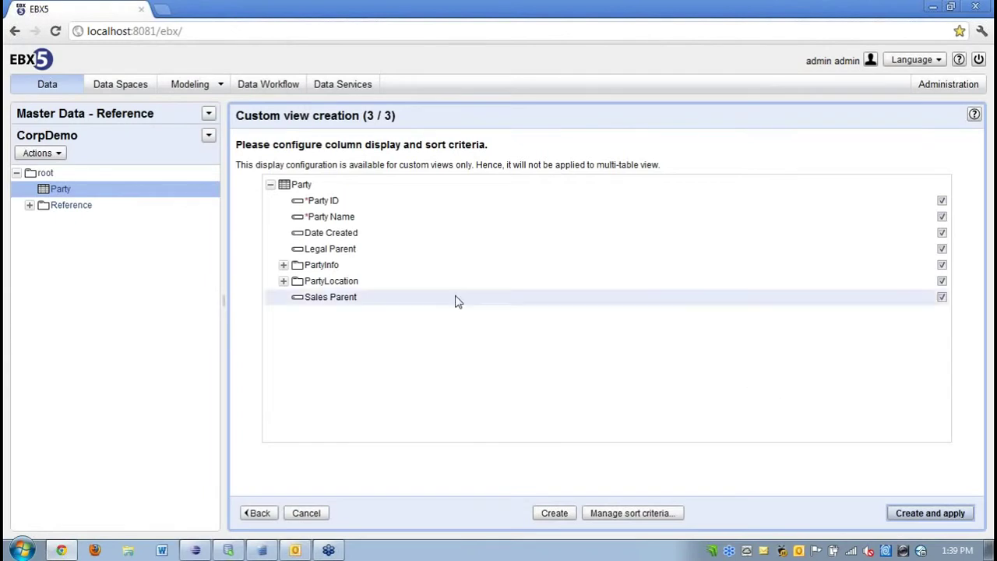
Hide the Date Created and Spouse Name columns, then create the Region view and apply it to Party.
{"action": "left_click", "coordinate": [283, 281]}
{"action": "left_click", "coordinate": [284, 265]}
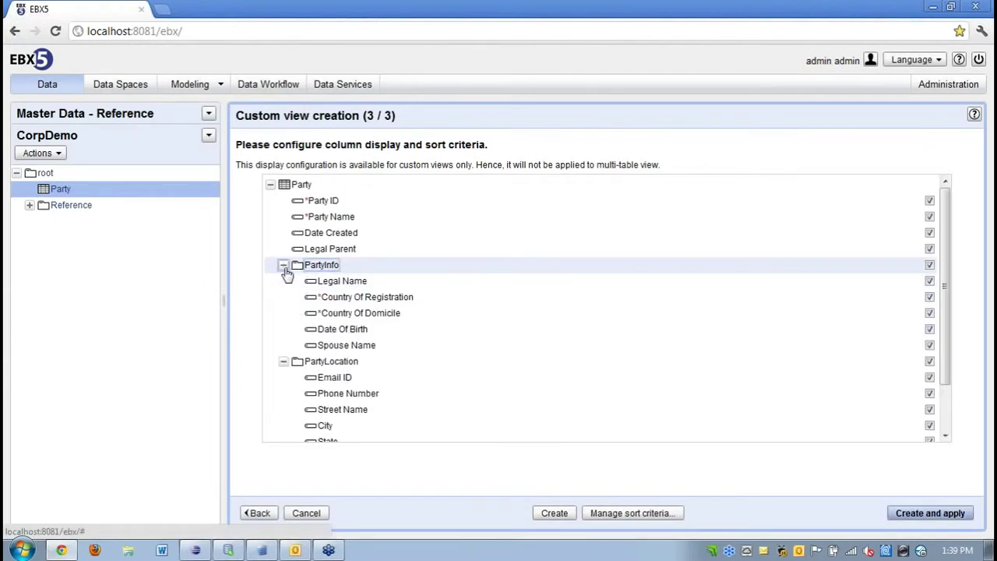
{"action": "left_click", "coordinate": [929, 233]}
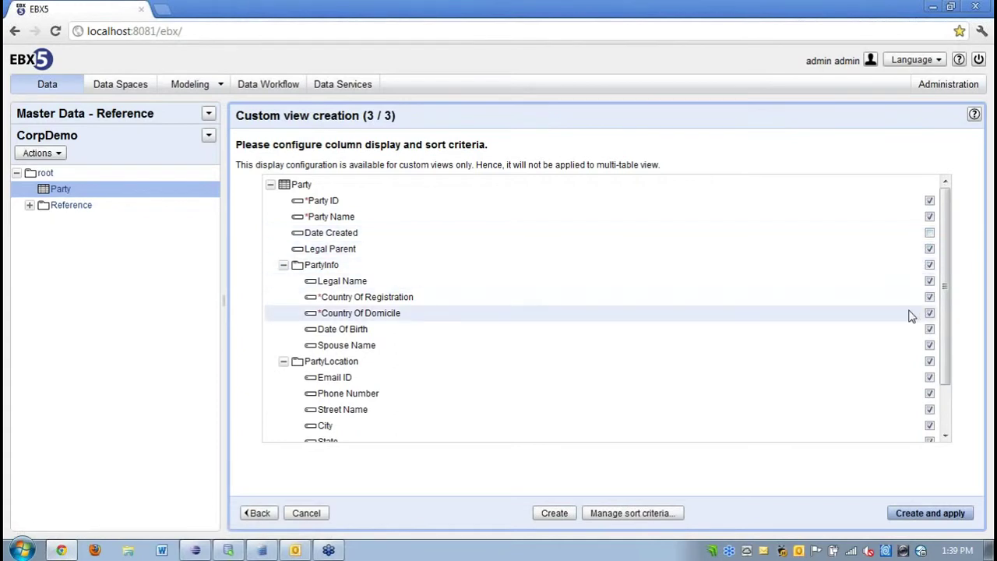
{"action": "left_click", "coordinate": [929, 345]}
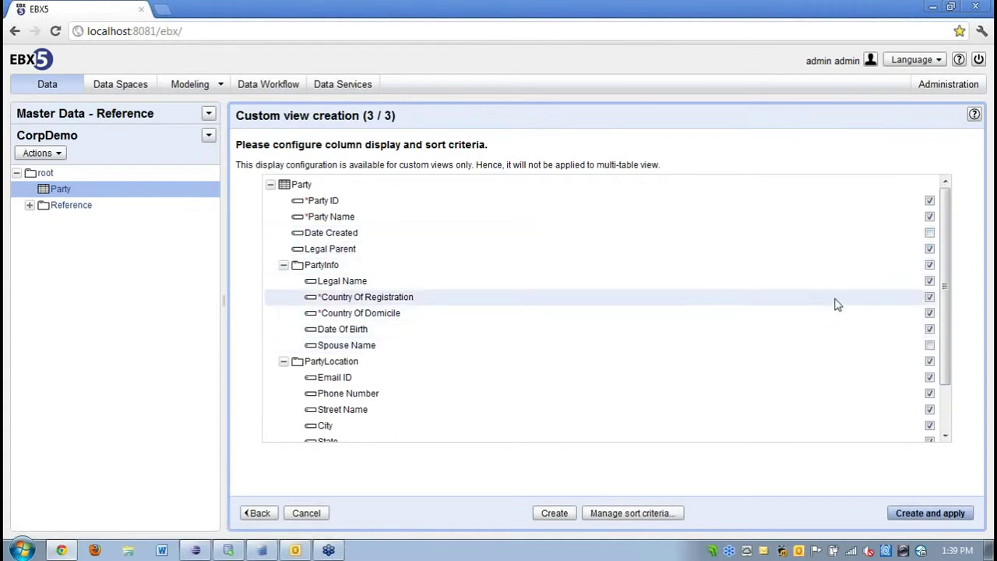
{"action": "left_click", "coordinate": [929, 514]}
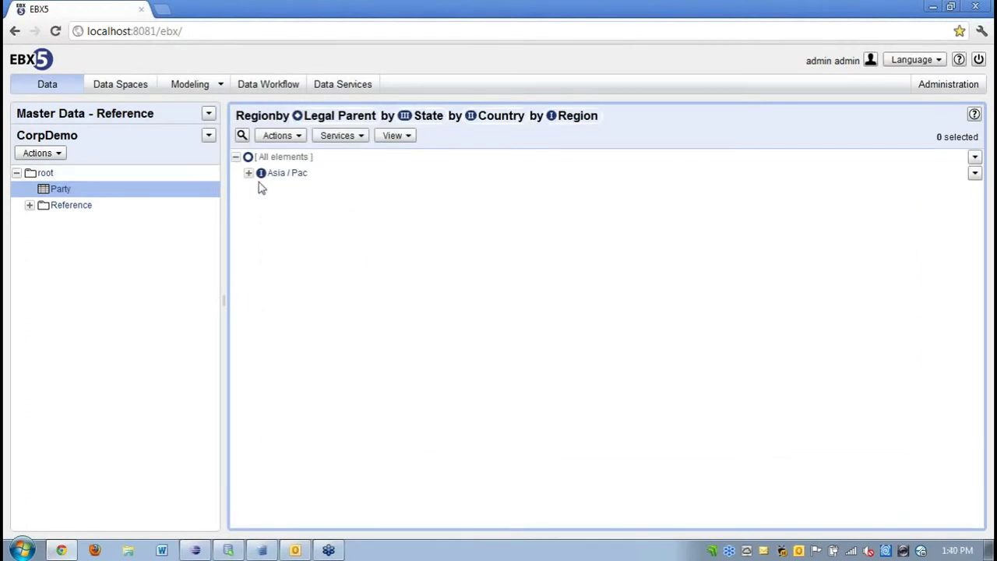
Expand Asia/Pac, Japan and Tokyo in the hierarchy to show the Tokyo party.
{"action": "left_click", "coordinate": [248, 173]}
{"action": "left_click", "coordinate": [261, 189]}
{"action": "left_click", "coordinate": [275, 205]}
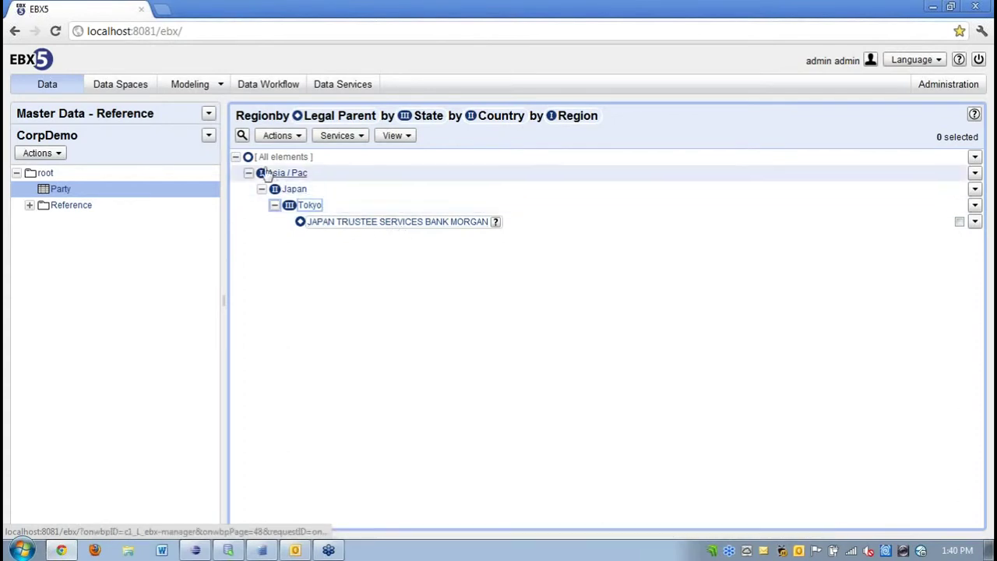
Change the Country startsWith filter value from Japan to United and apply it.
{"action": "left_click", "coordinate": [242, 136]}
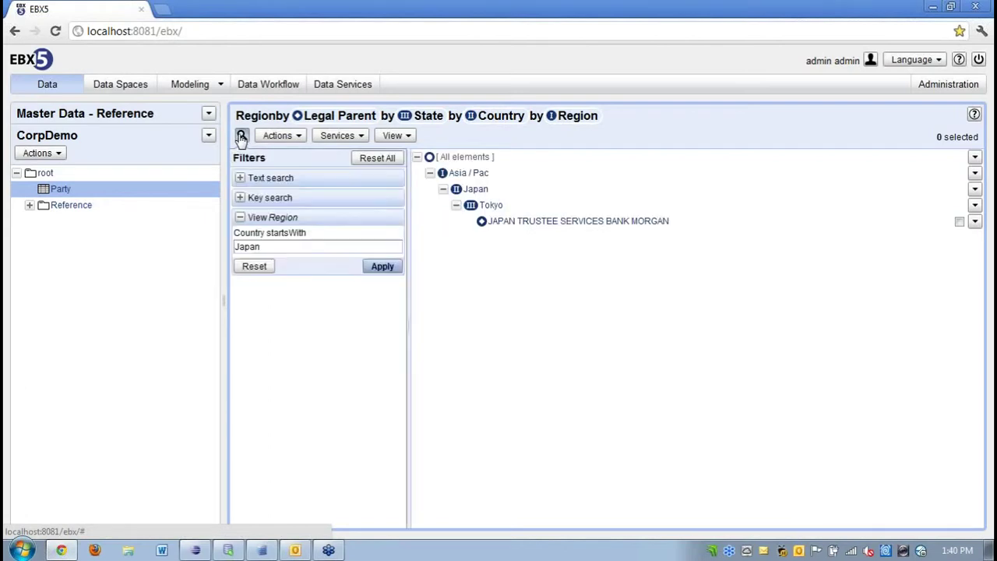
{"action": "double_click", "coordinate": [257, 246]}
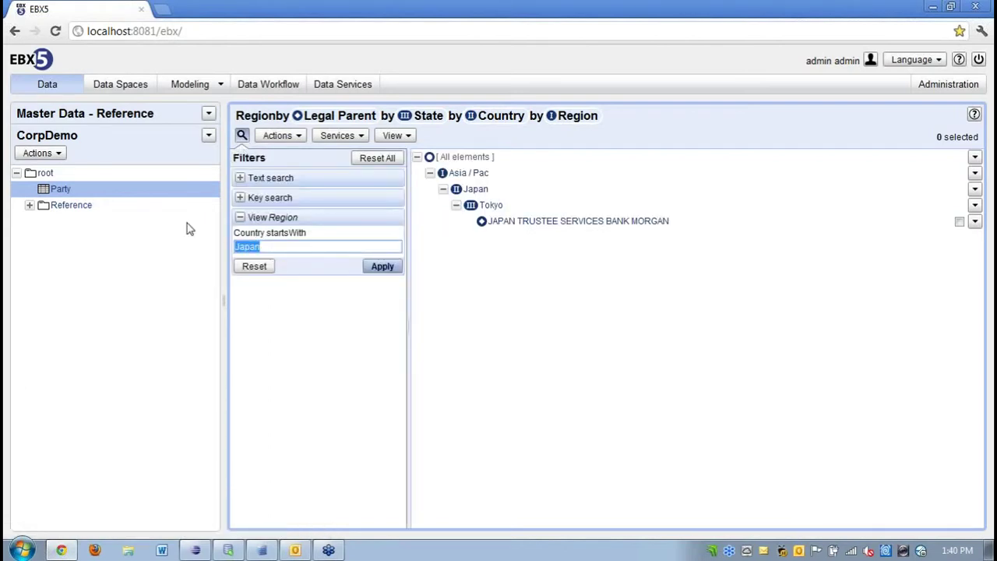
{"action": "type", "text": "Unit"}
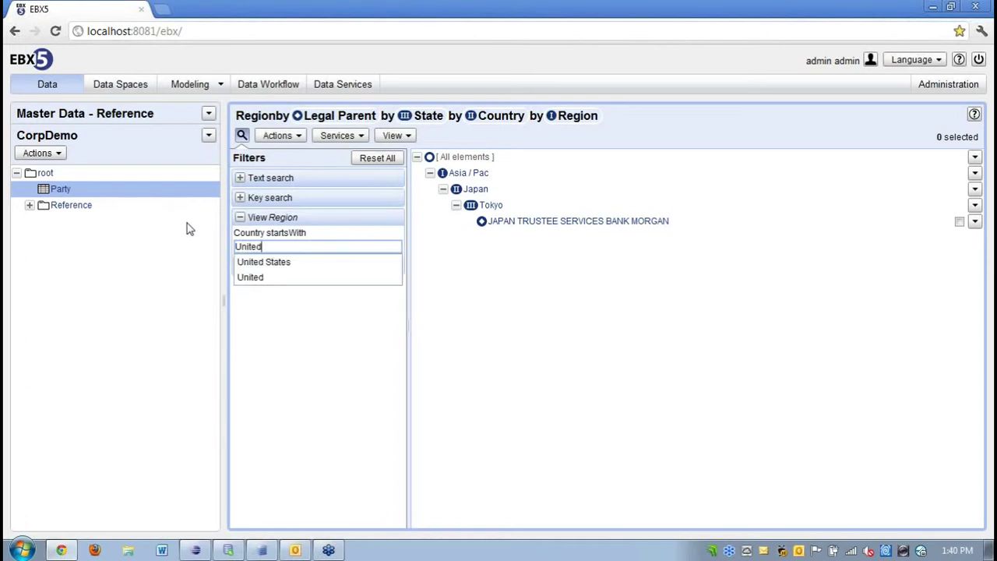
{"action": "type", "text": "ed"}
{"action": "key", "text": "Return"}
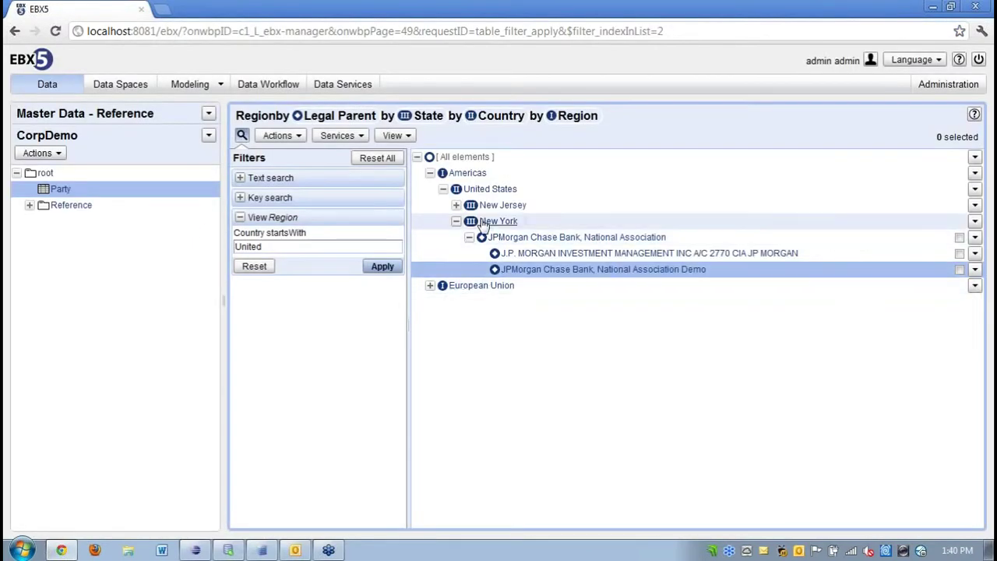
Expand New Jersey, AEA Investor Entities and CPG International Holdings LP nodes.
{"action": "left_click", "coordinate": [457, 206]}
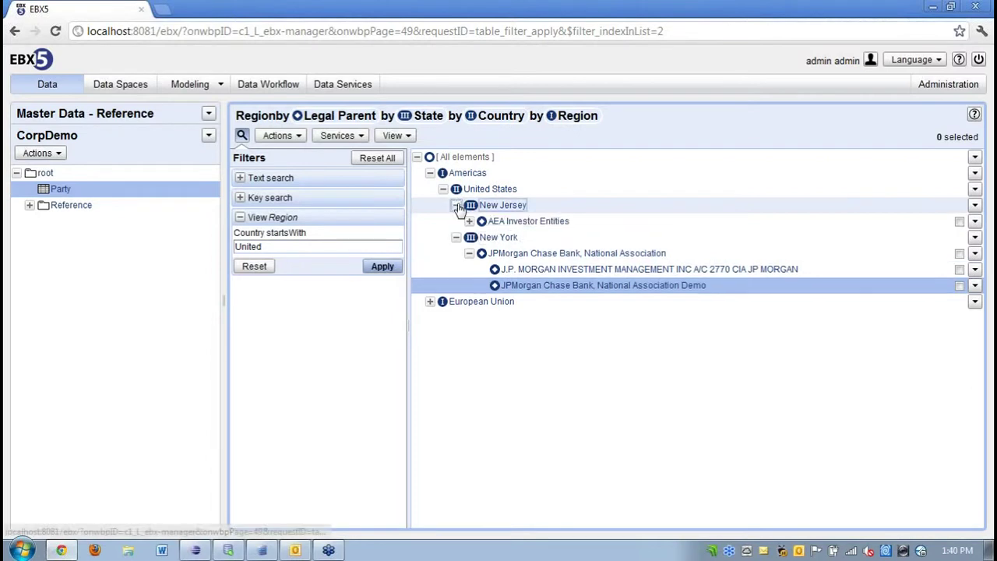
{"action": "left_click", "coordinate": [468, 222]}
{"action": "left_click", "coordinate": [483, 238]}
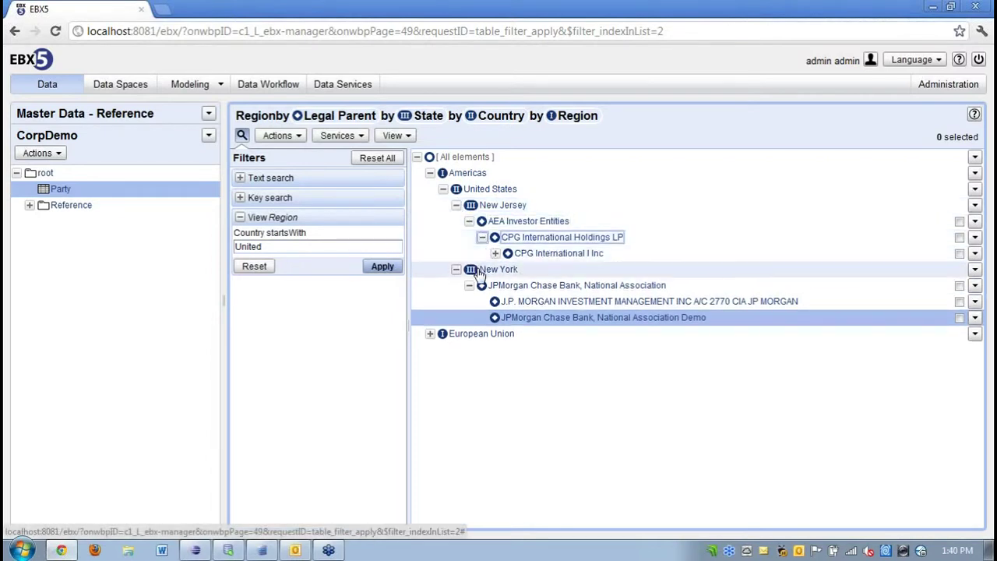
Run a hierarchy text search for JPMorgan, chosen from the suggestions.
{"action": "left_click", "coordinate": [240, 179]}
{"action": "left_click", "coordinate": [258, 195]}
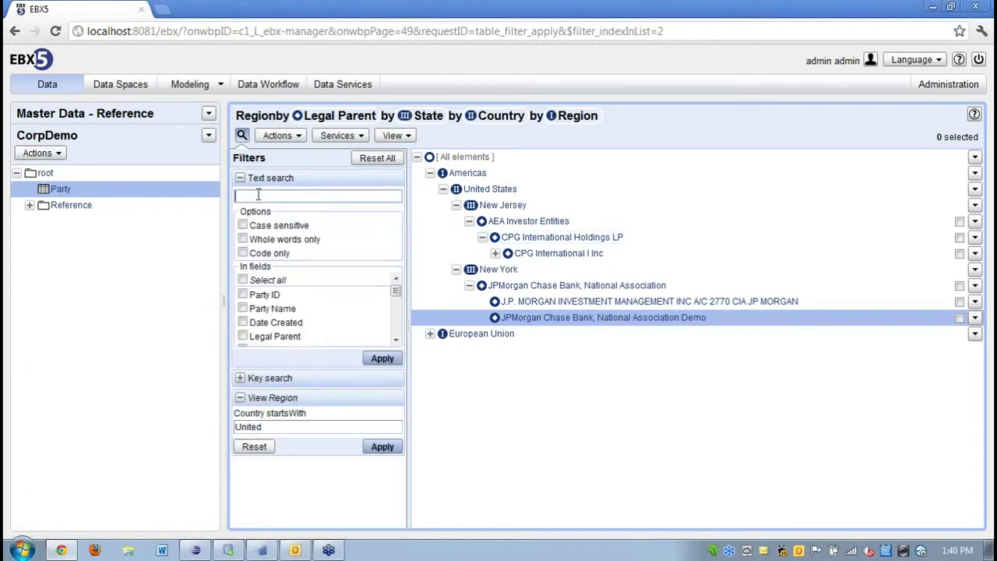
{"action": "type", "text": "JP"}
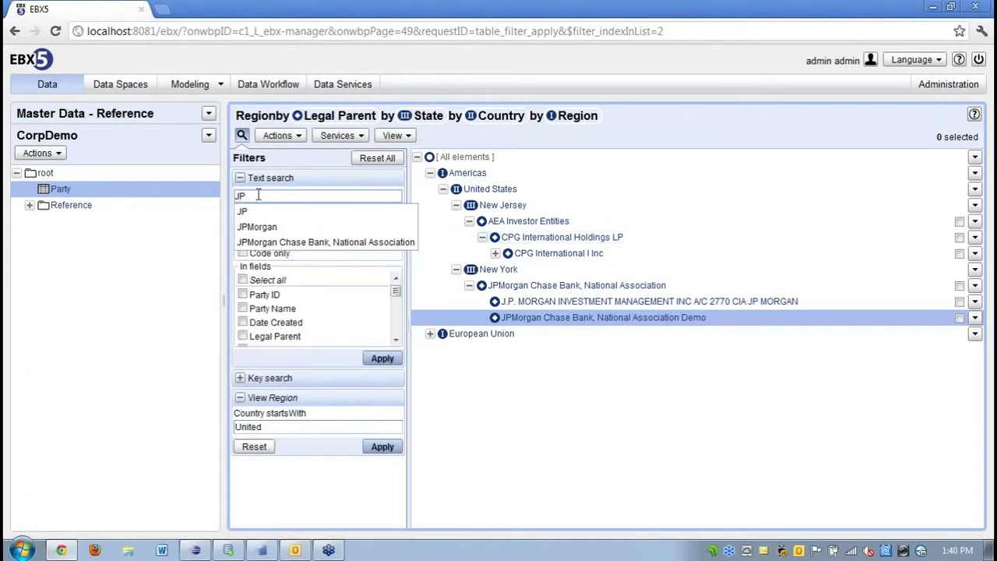
{"action": "key", "text": "Down"}
{"action": "key", "text": "Down"}
{"action": "key", "text": "Return"}
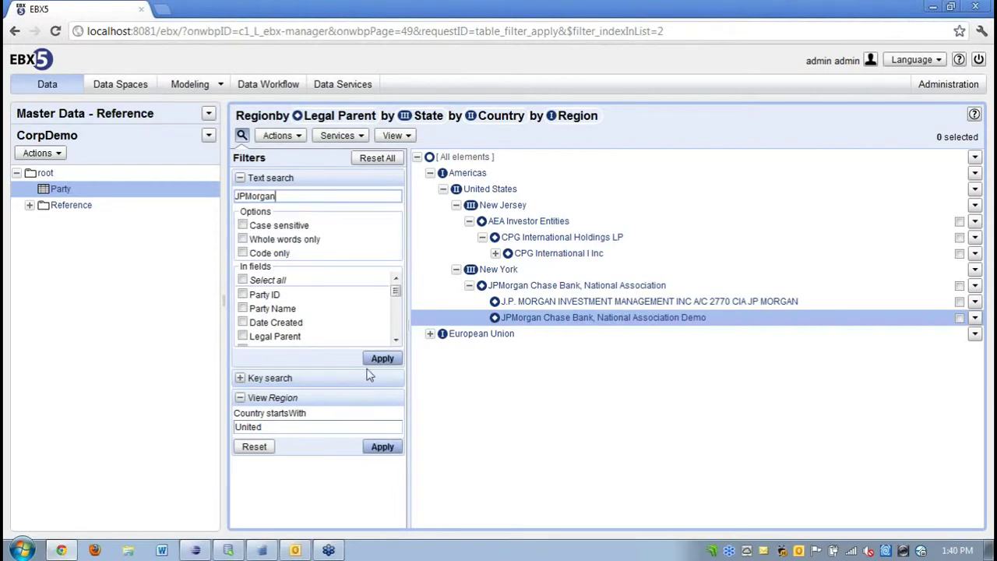
{"action": "left_click", "coordinate": [370, 361]}
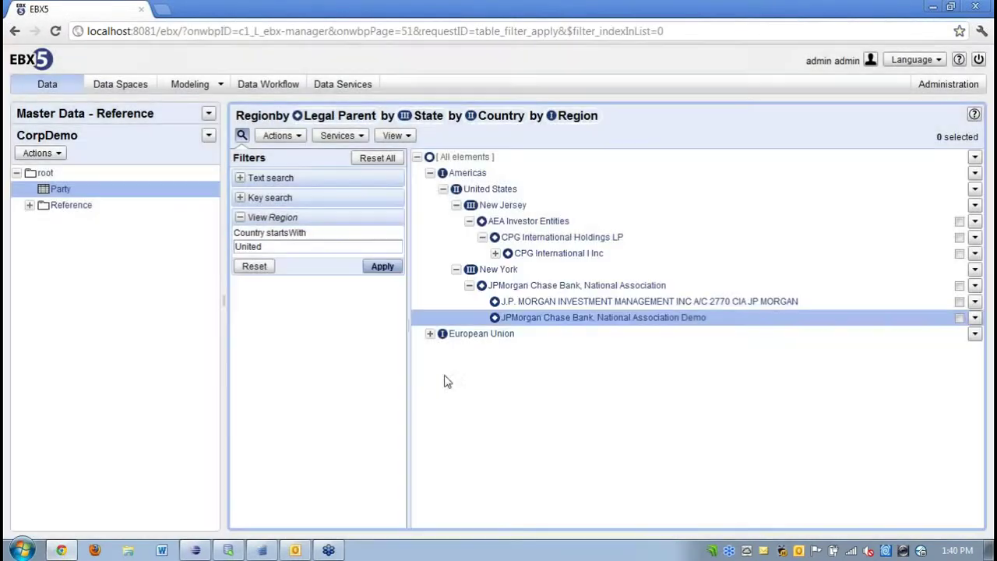